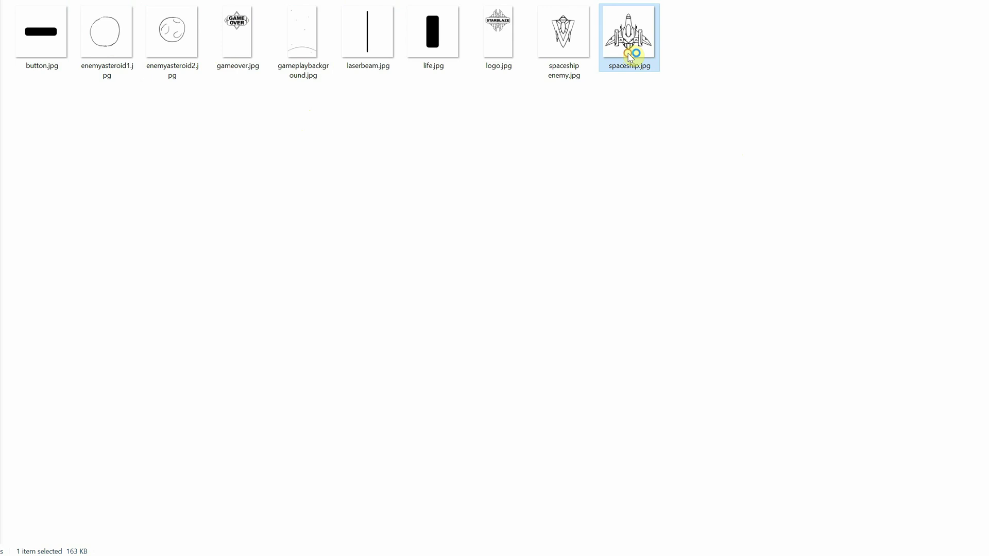
Open spaceship.jpg in ImageGlass and page back through the sketches to enemyasteroid2.jpg
double_click(629, 57)
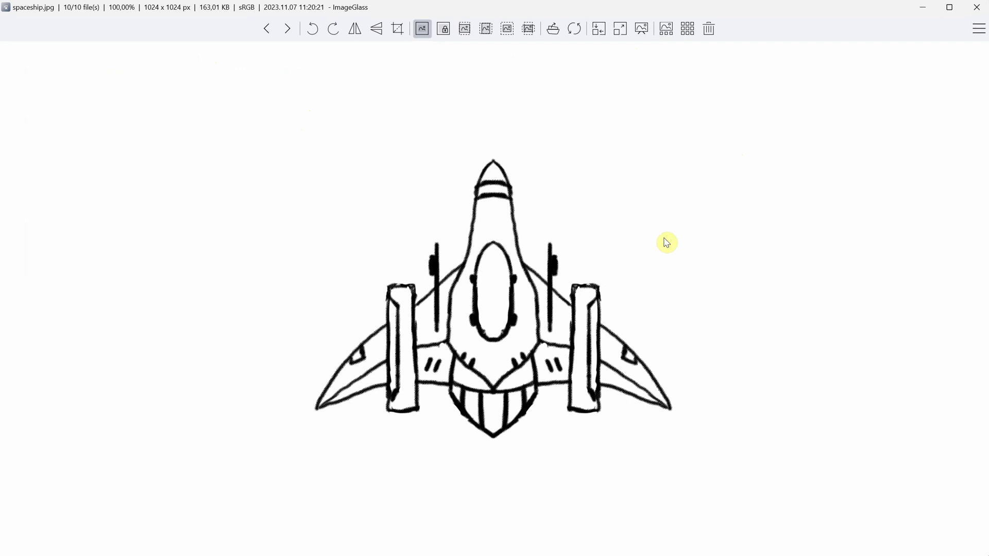
key(Left)
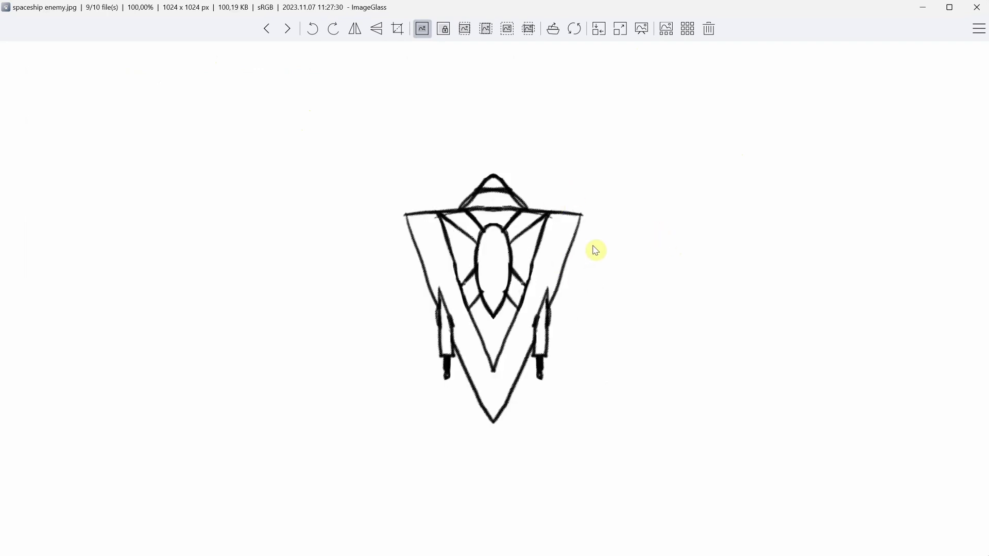
key(Left)
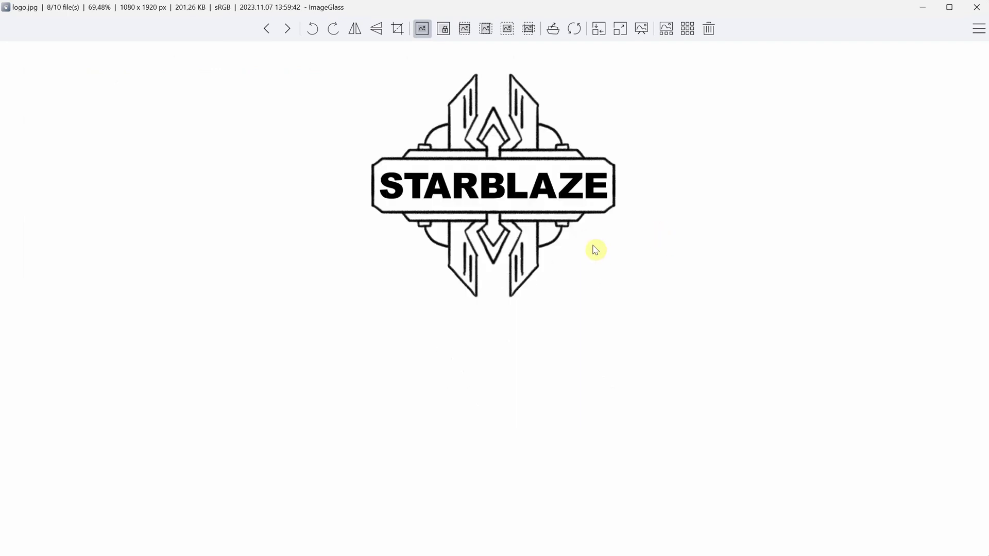
key(Left)
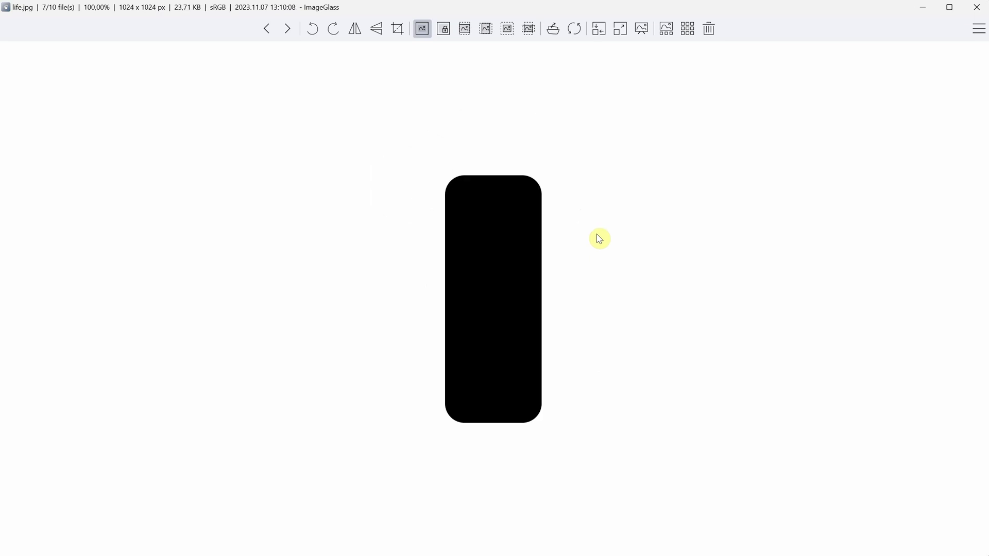
key(Left)
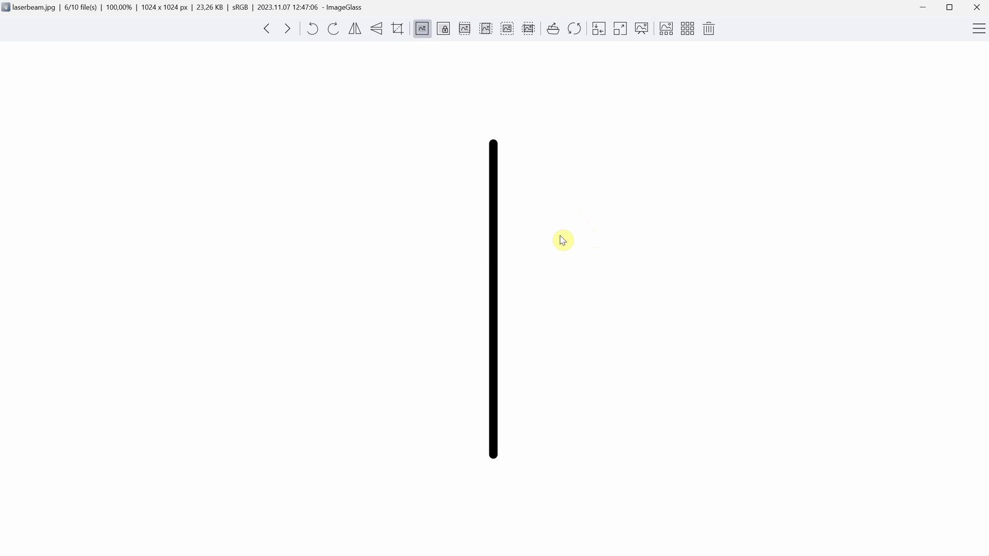
key(Left)
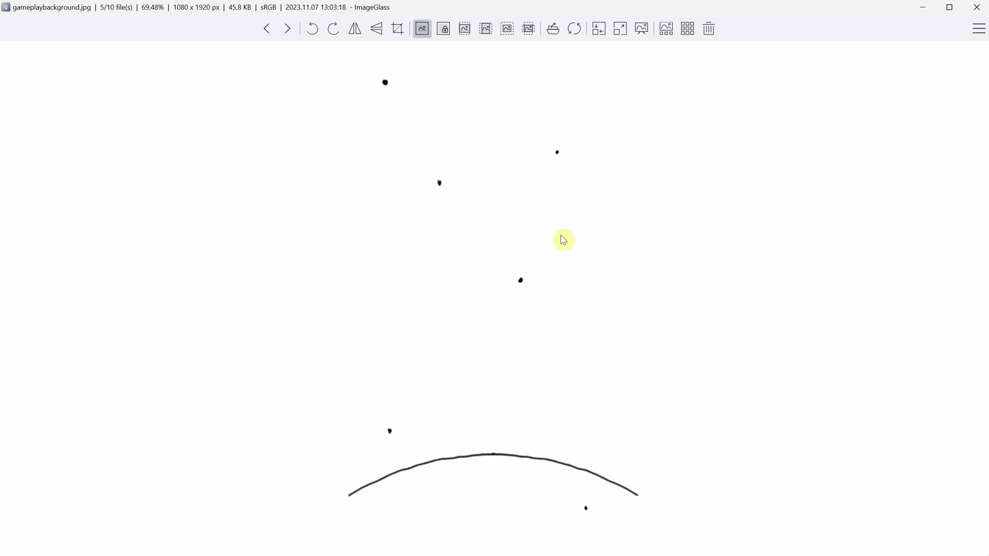
key(Left)
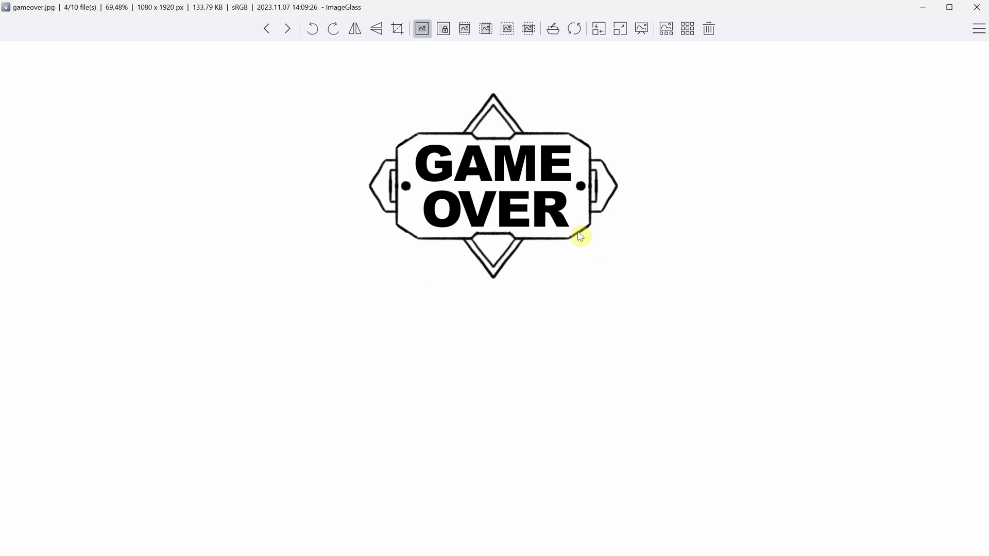
key(Left)
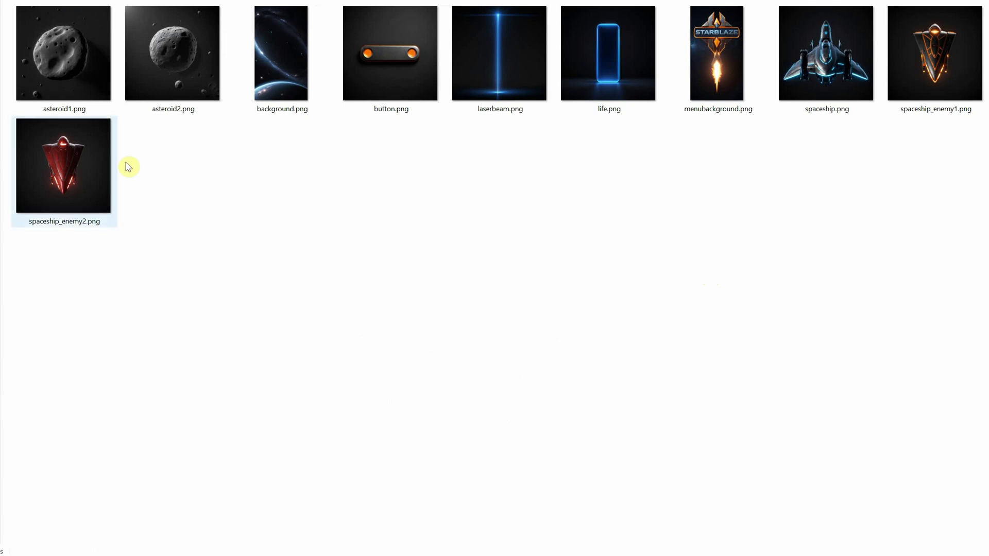
Preview the rendered PNGs from spaceship_enemy2.png back to asteroid2.png, then close ImageGlass
double_click(95, 166)
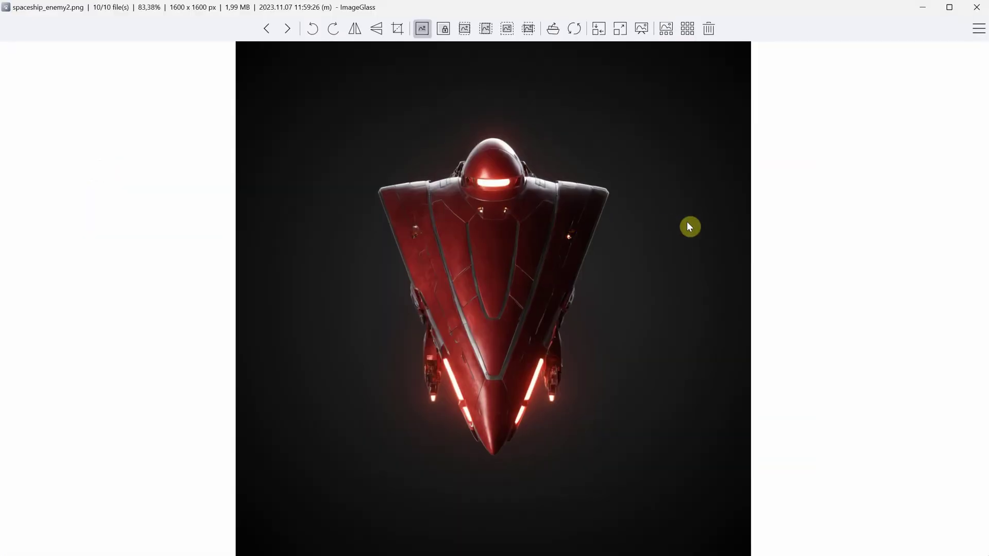
key(Left)
key(Left)
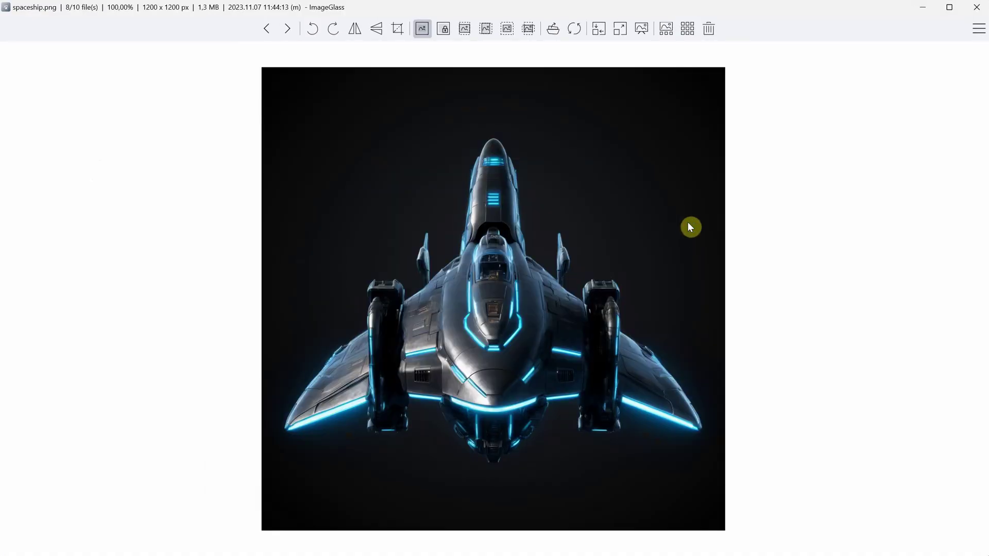
key(Left)
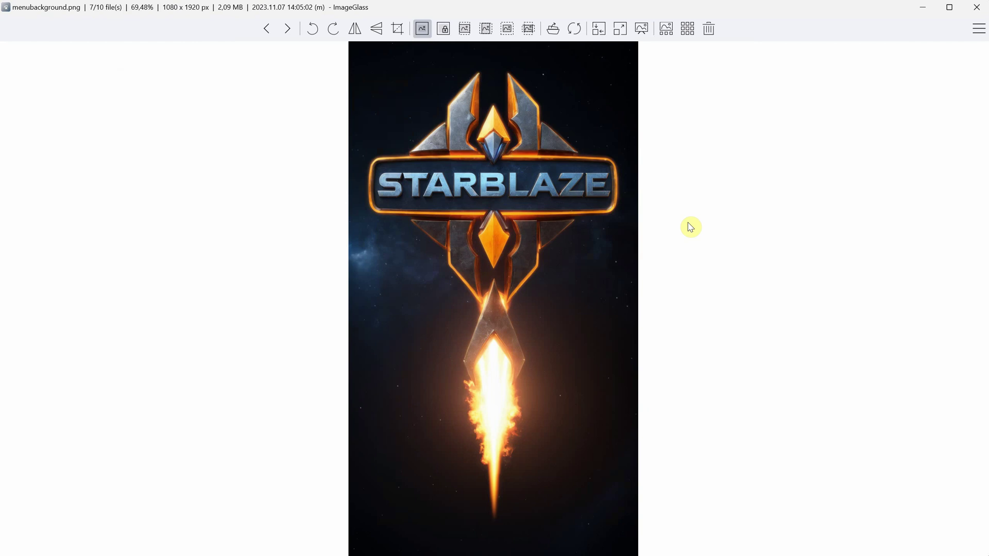
key(Left)
key(Left)
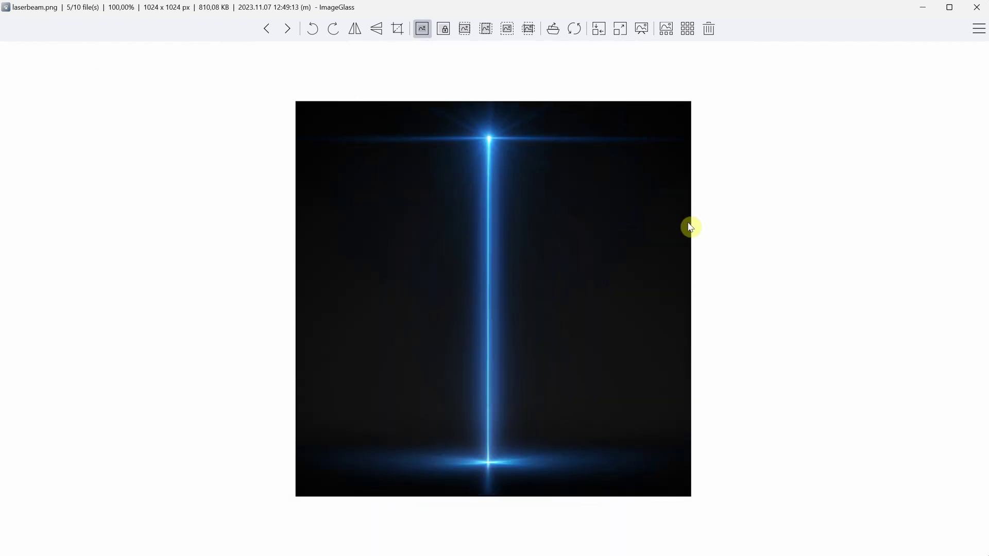
key(Left)
key(Left)
key(Left)
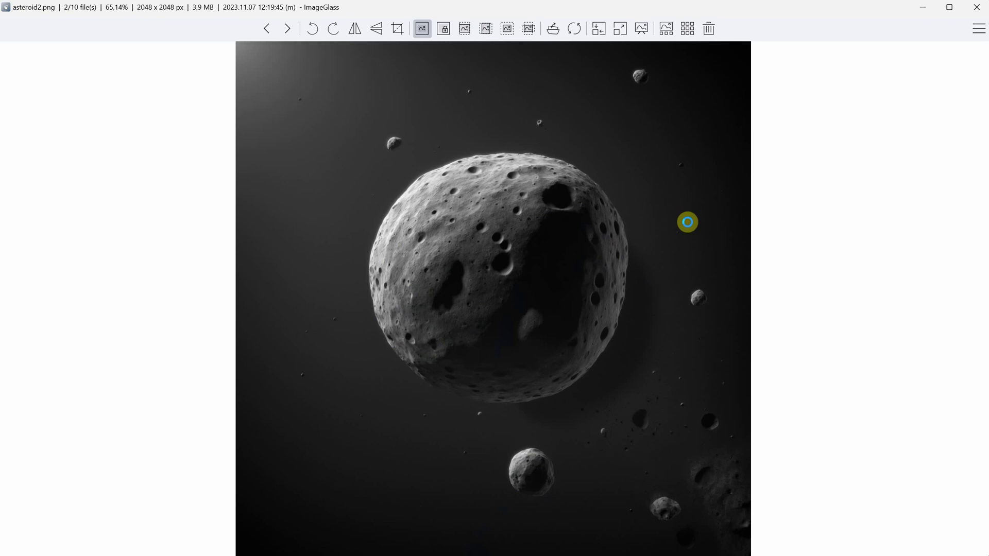
key(Left)
key(Left)
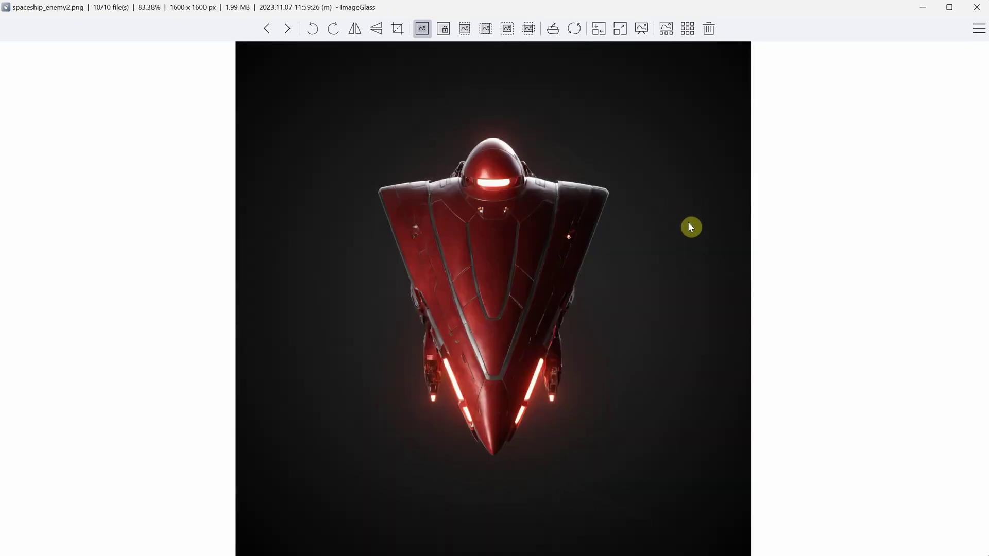
click(976, 7)
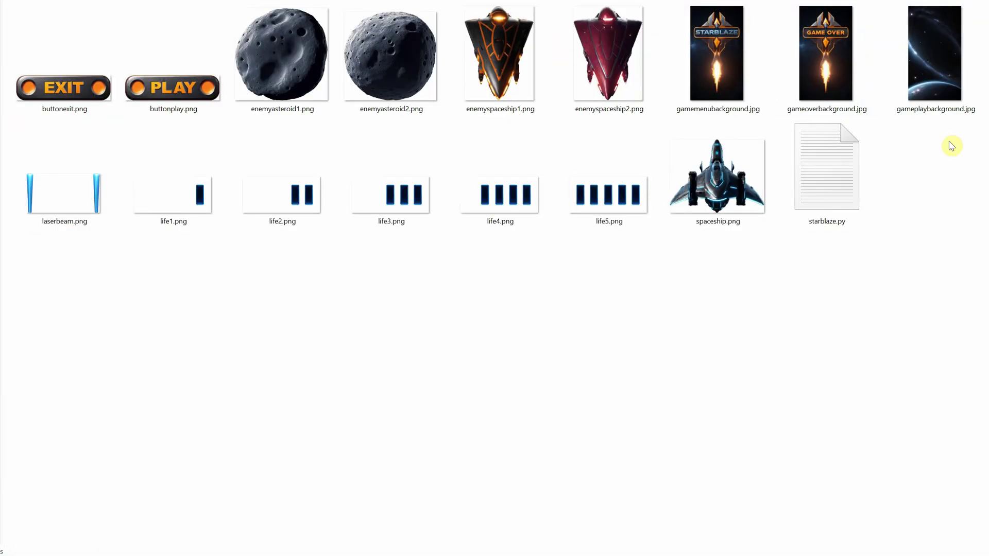
Open spaceship.png from the final assets and page back to the EXIT button image
click(693, 209)
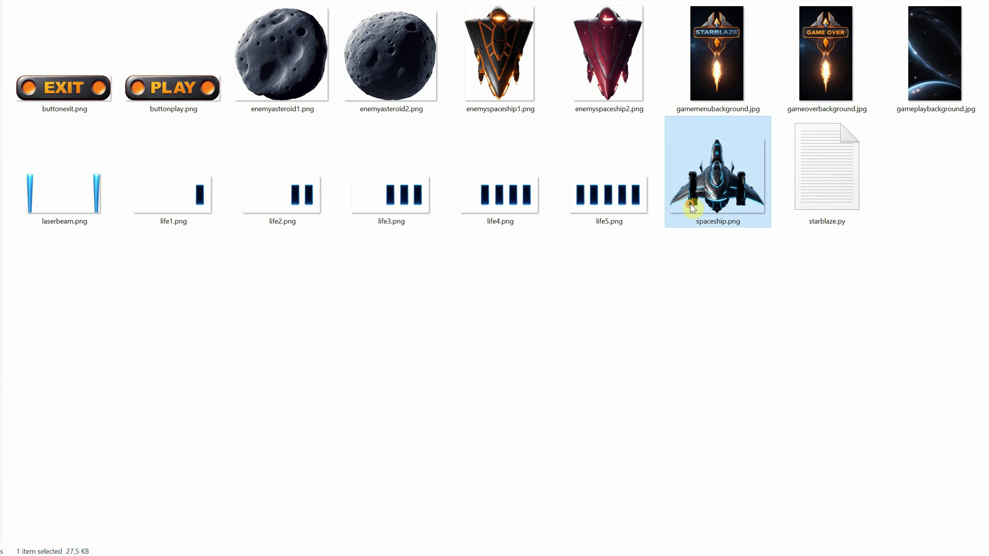
double_click(693, 208)
key(Left)
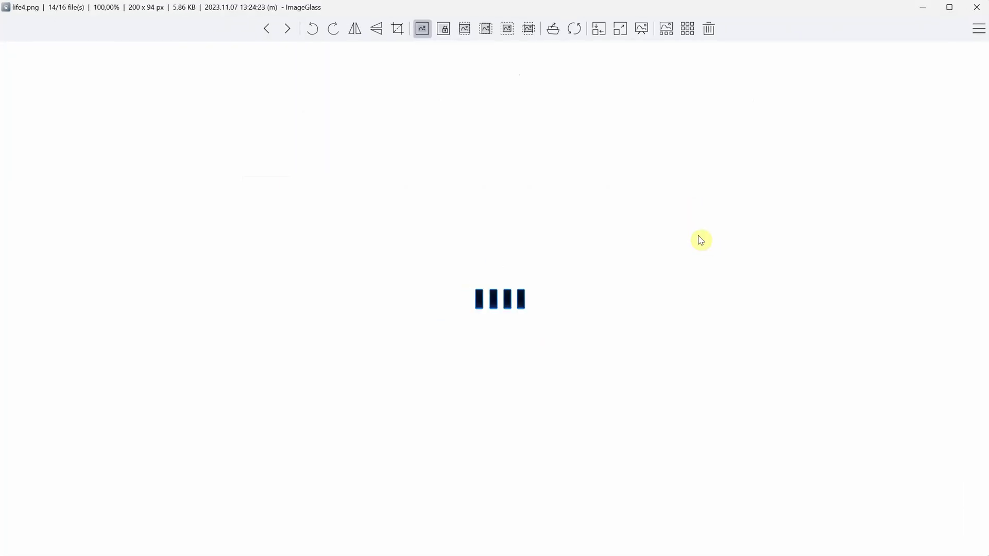
key(Left)
key(Left)
key(Left)
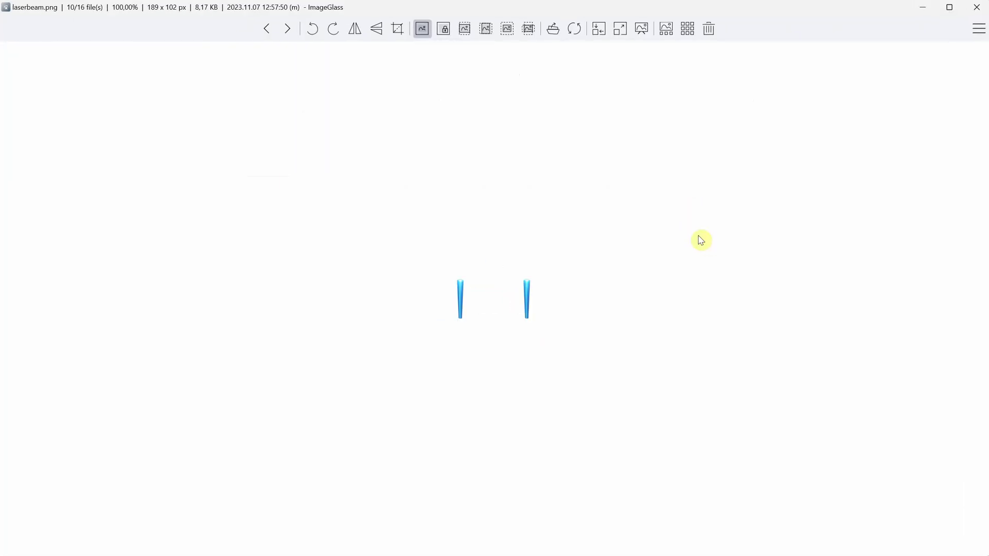
key(Left)
key(Left)
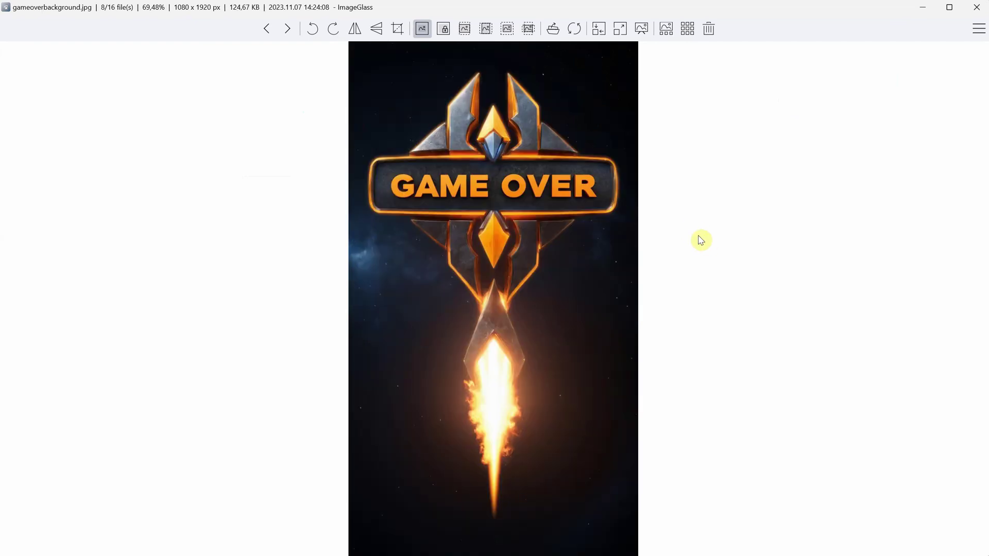
key(Left)
key(Left)
key(Left)
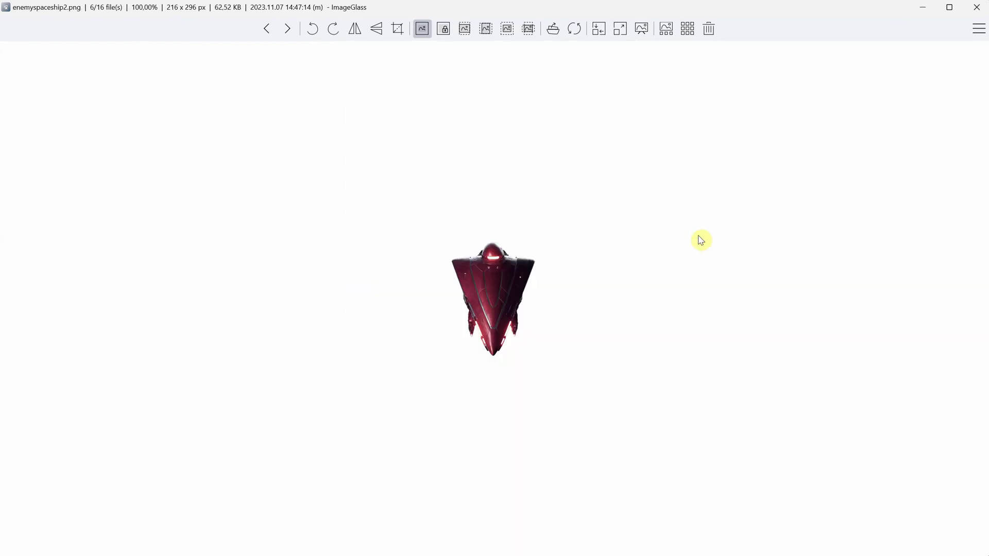
key(Left)
key(Left)
key(Left)
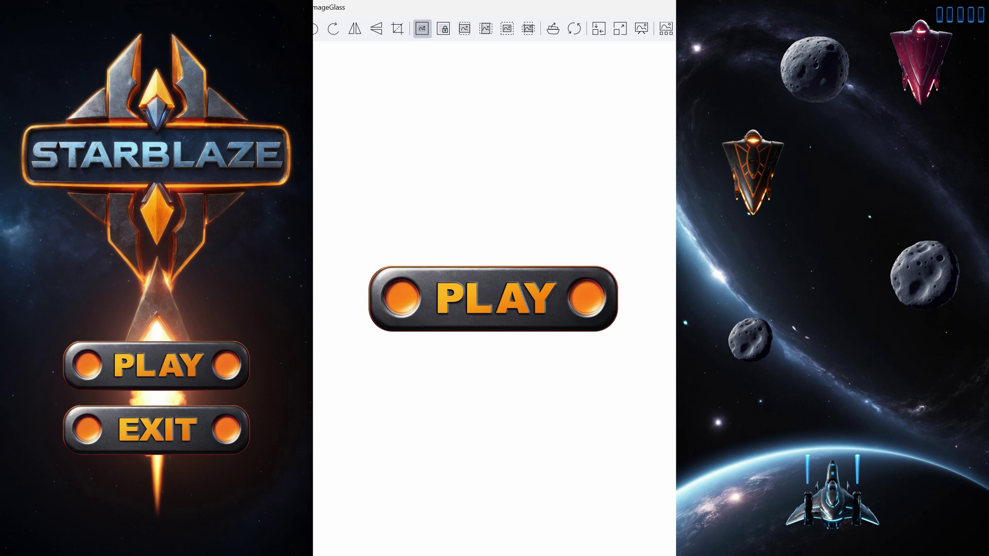
key(Left)
key(Left)
key(Left)
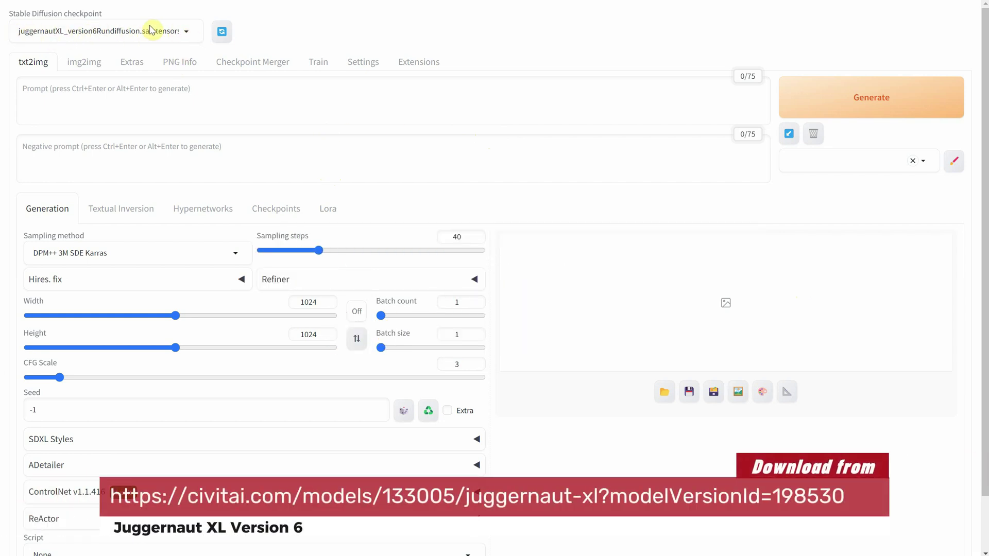
Paste the blue spaceship prompt and check DPM++ 3M SDE Karras, 40 steps, 1024×1024, CFG 3
click(137, 89)
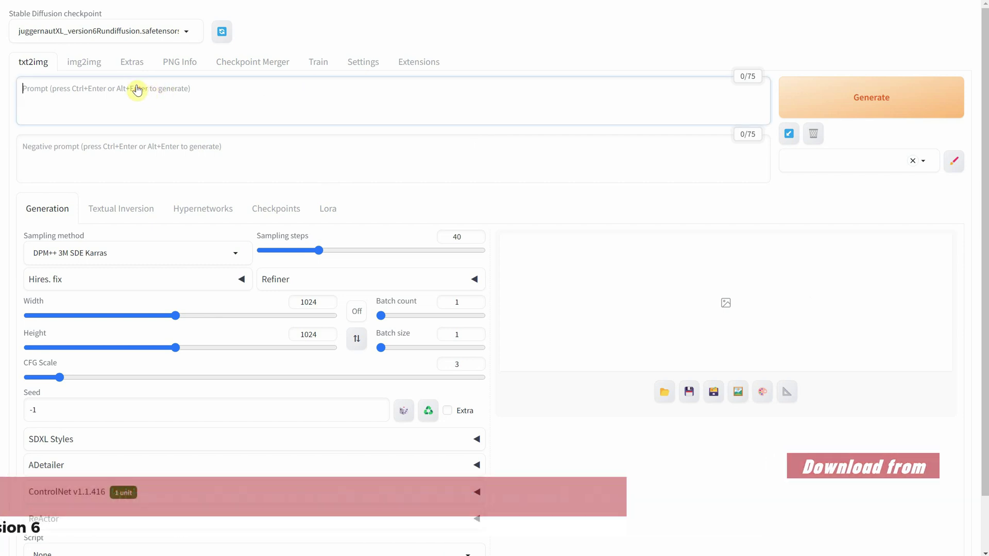
text(blue game spaceship on black background, mech, fantasy, scifi)
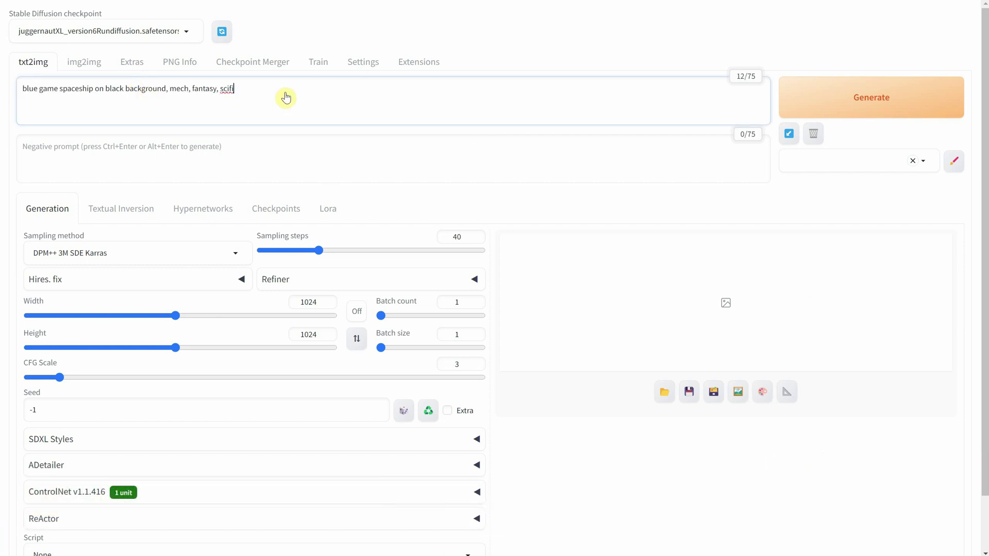
click(120, 253)
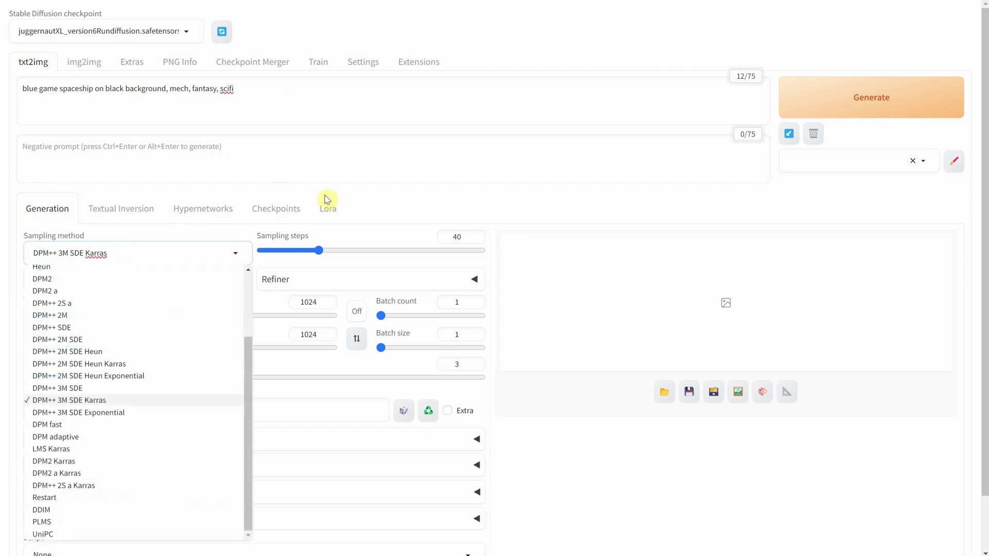
click(391, 211)
drag(467, 236, 434, 232)
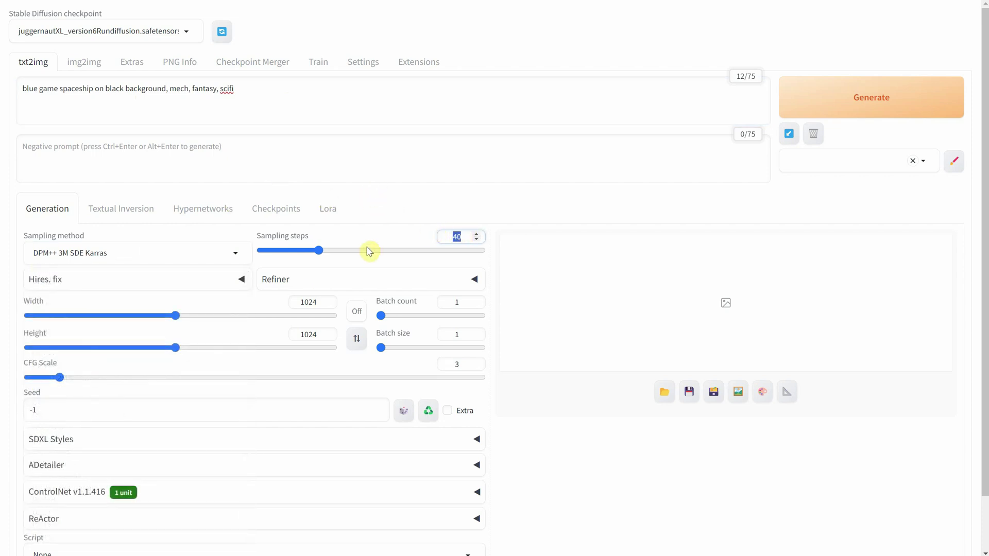
double_click(312, 302)
double_click(312, 332)
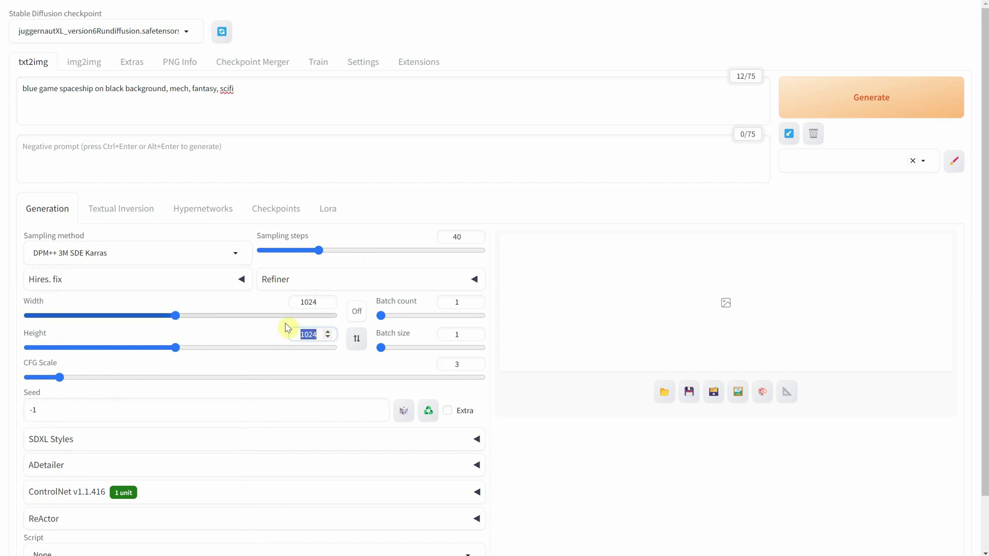
double_click(457, 363)
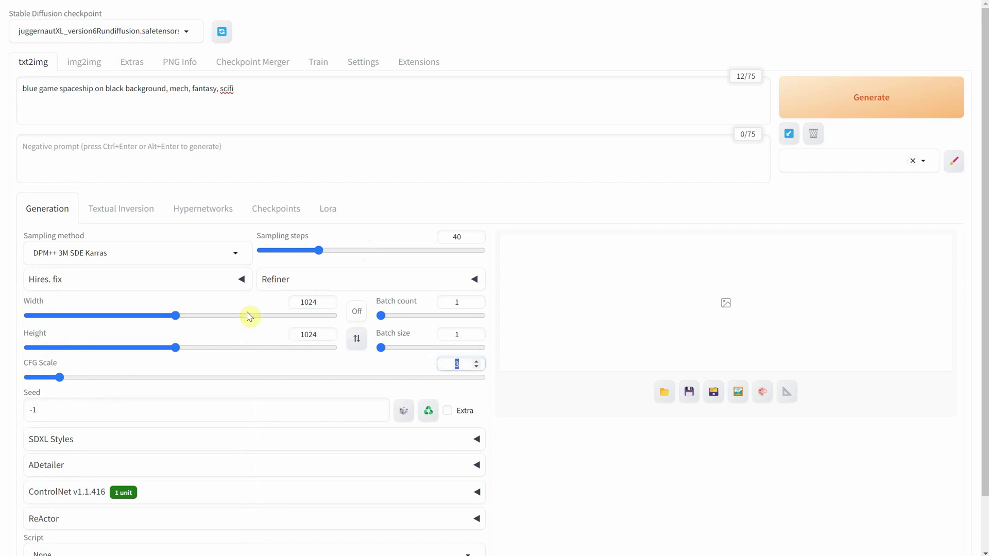
scroll(217, 293, down, 1)
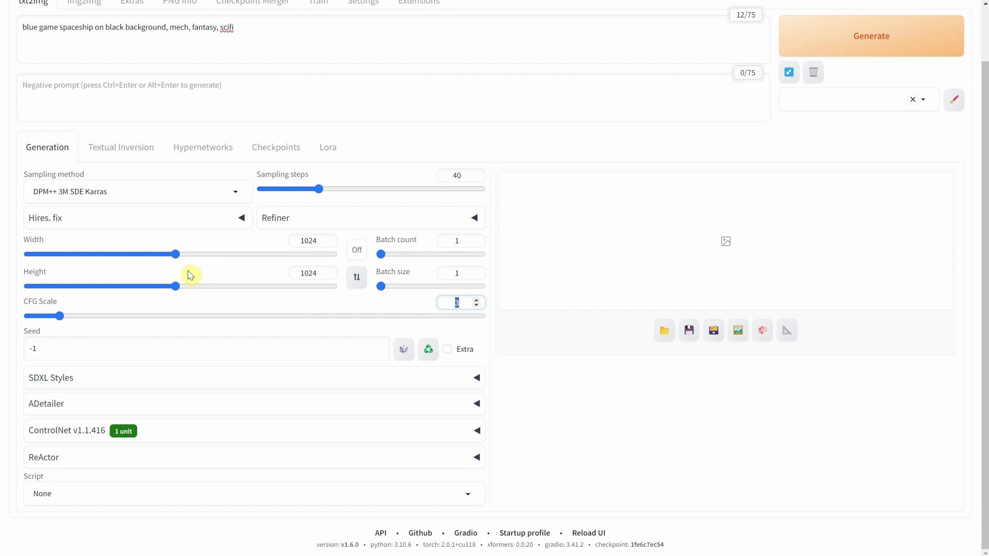
Set the SDXL style to 3D Model and expand ControlNet Unit 0
click(120, 379)
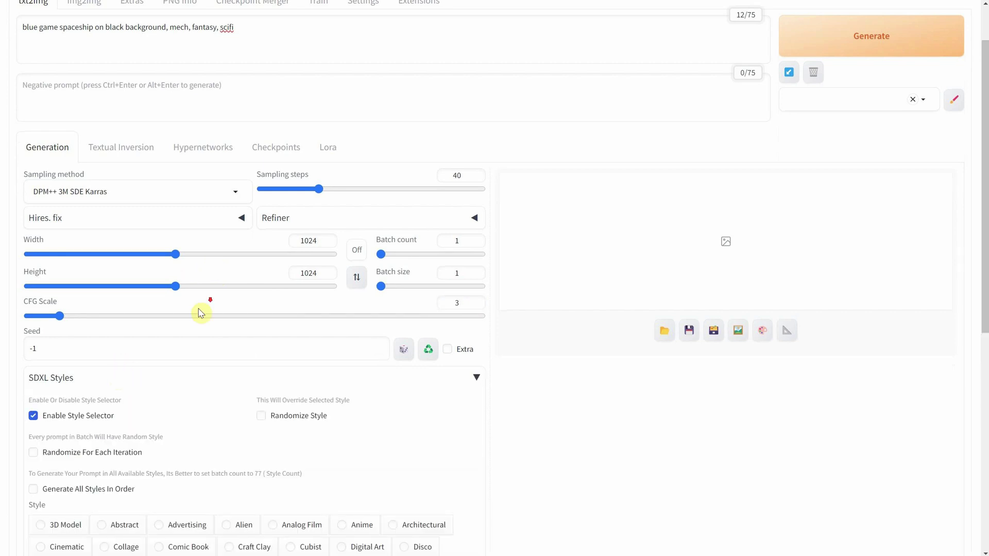
scroll(216, 288, down, 4)
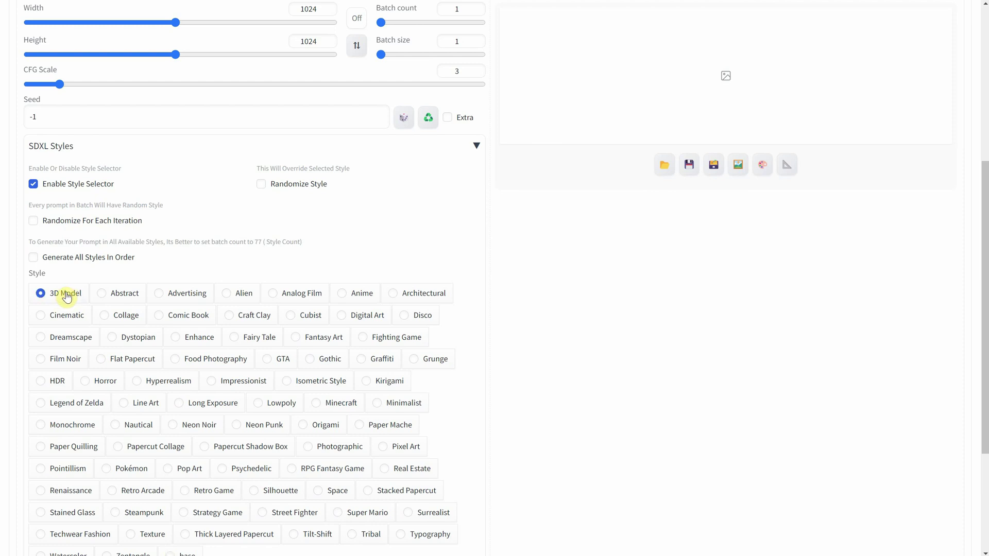
scroll(183, 238, down, 3)
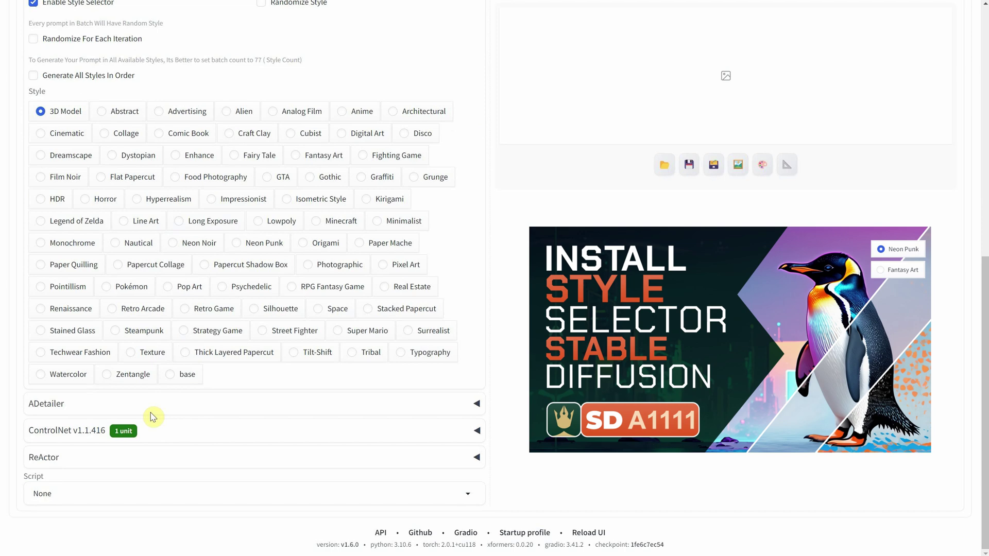
click(147, 430)
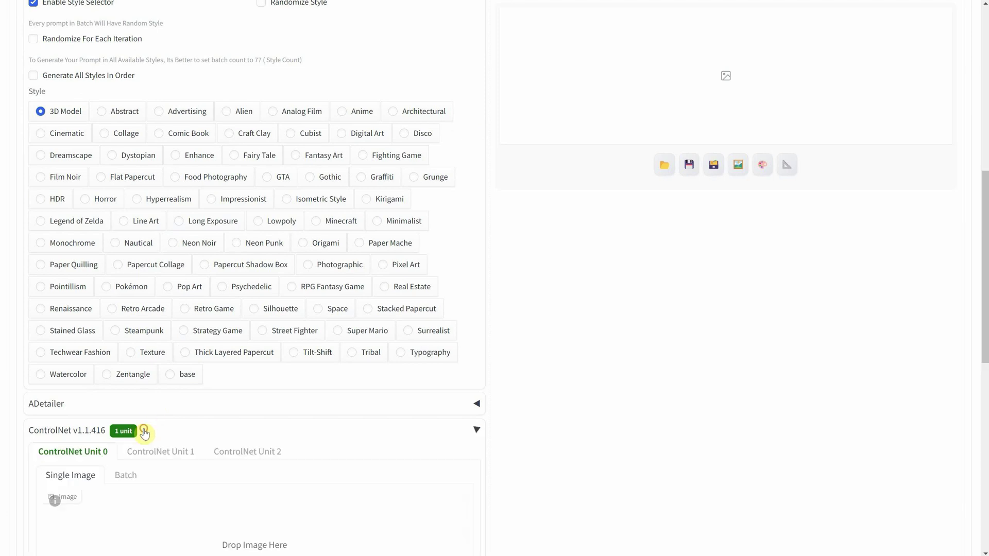
Load the spaceship.jpg line drawing as the ControlNet Unit 0 image
scroll(211, 304, down, 1)
scroll(211, 292, down, 4)
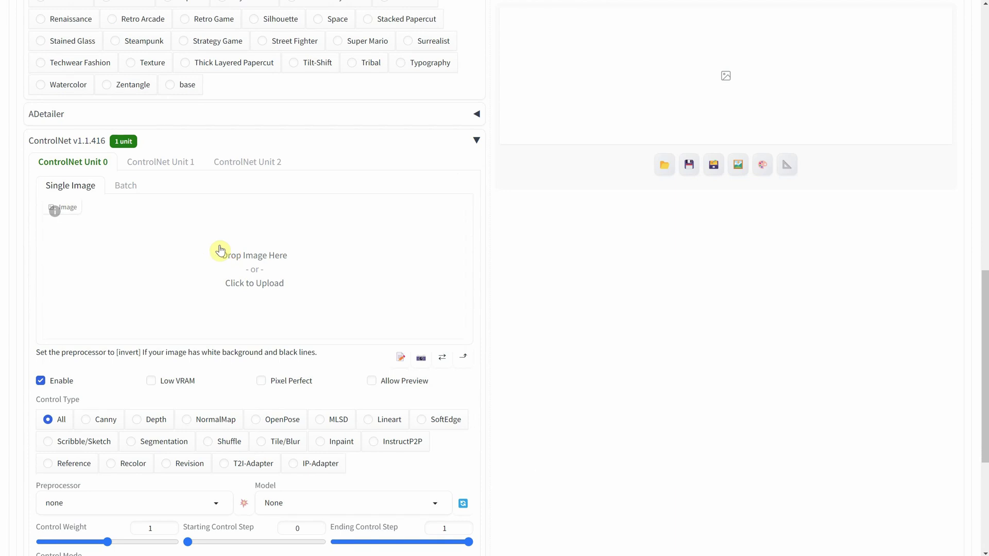
click(222, 249)
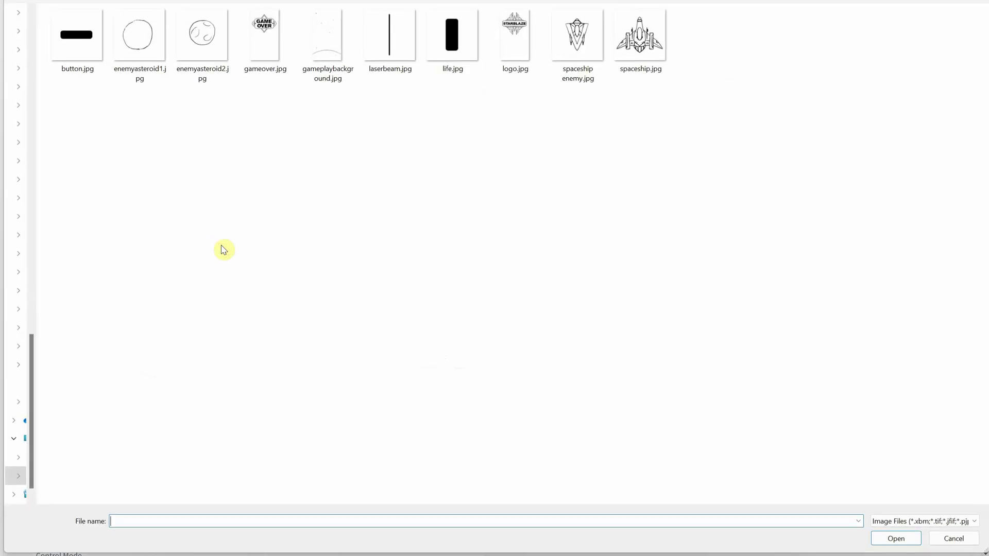
click(626, 49)
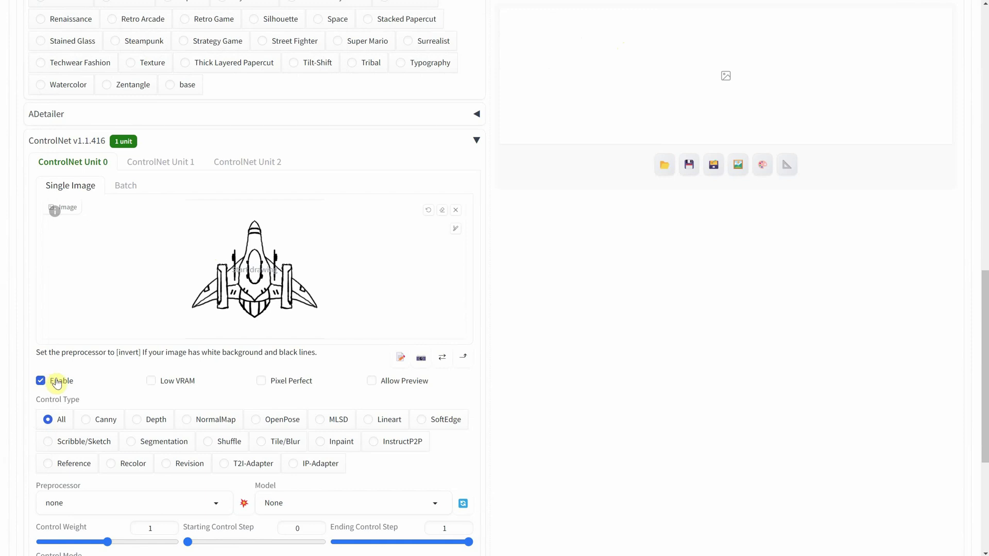
Use Canny with the kohya_controllllite_xl_canny model and generate the spaceship
click(107, 420)
scroll(161, 399, down, 1)
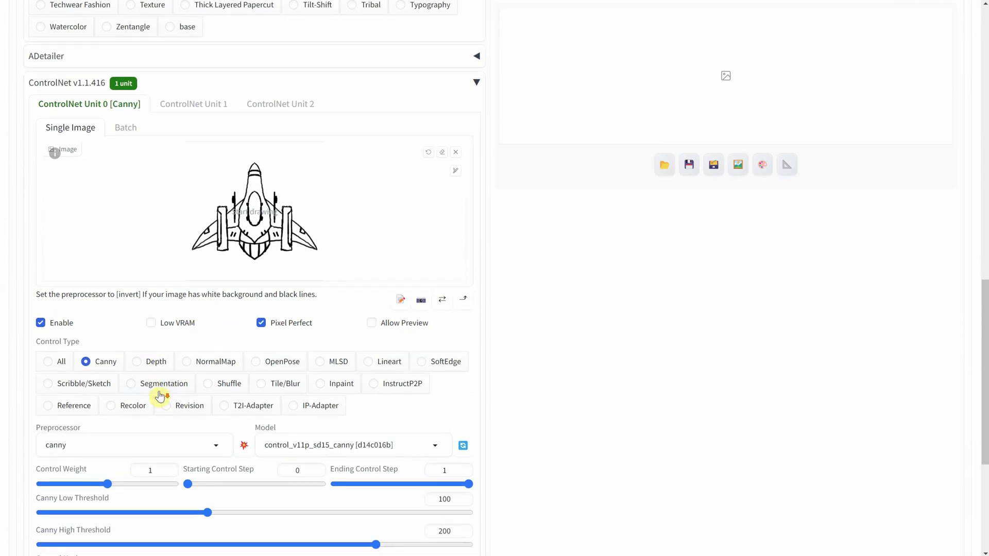
click(171, 443)
click(92, 418)
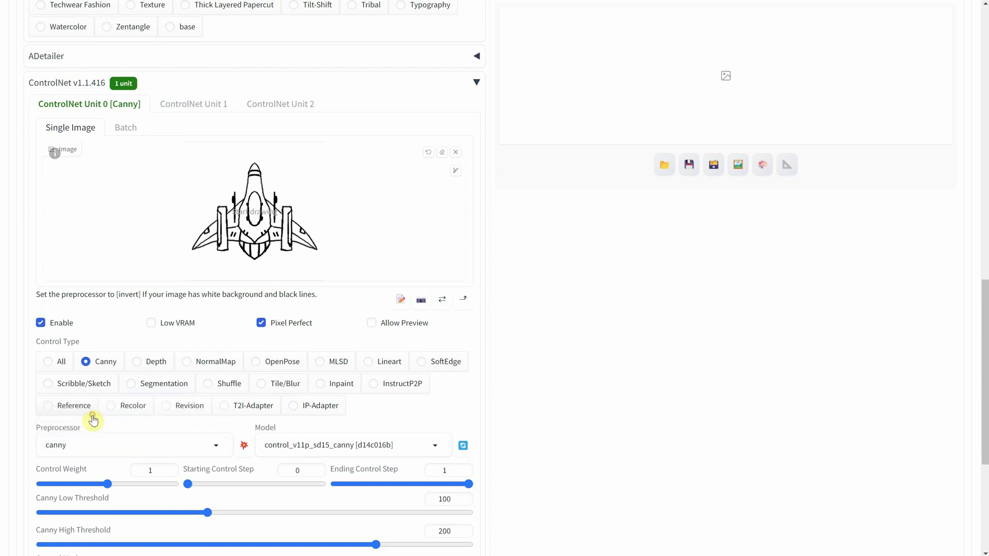
click(334, 446)
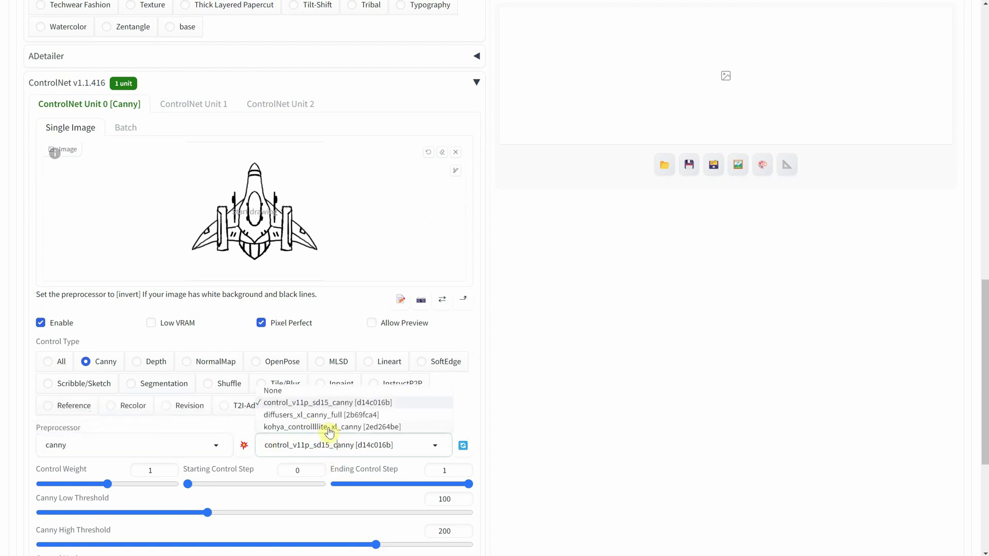
click(403, 428)
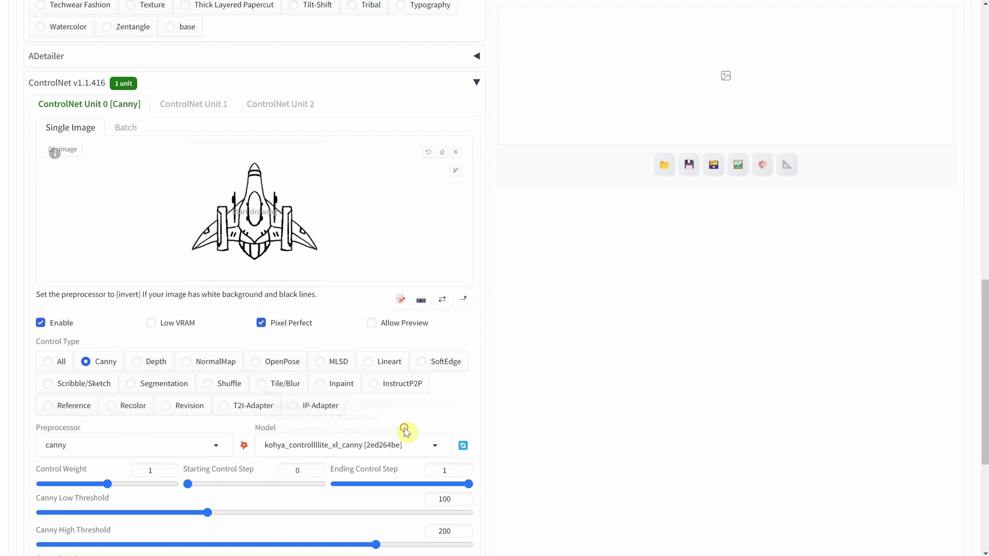
scroll(404, 430, down, 3)
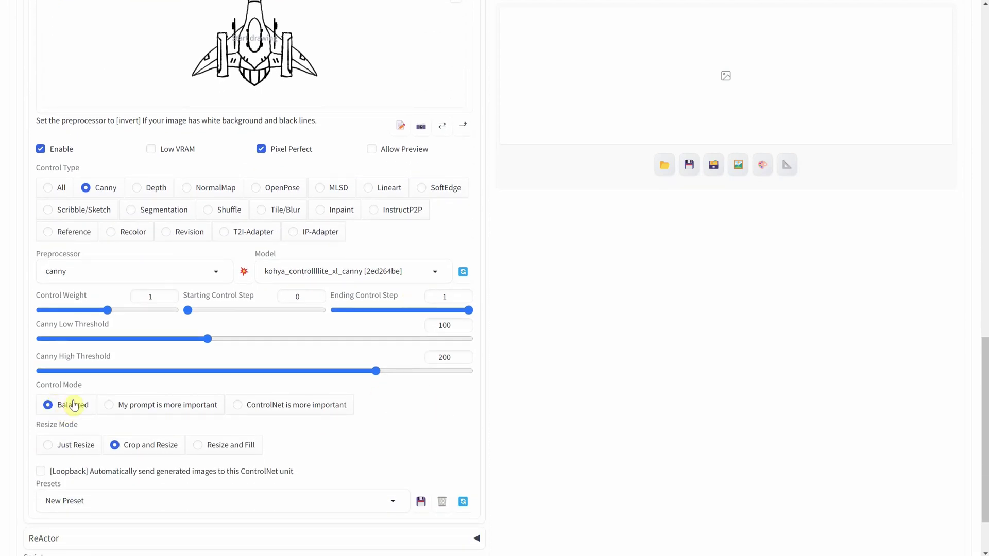
scroll(324, 342, up, 10)
scroll(369, 323, up, 8)
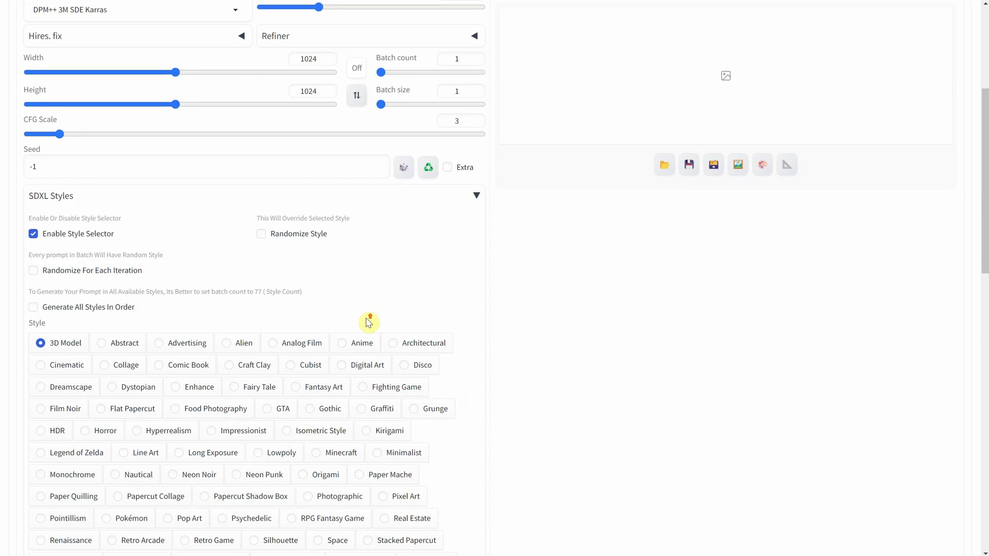
click(812, 100)
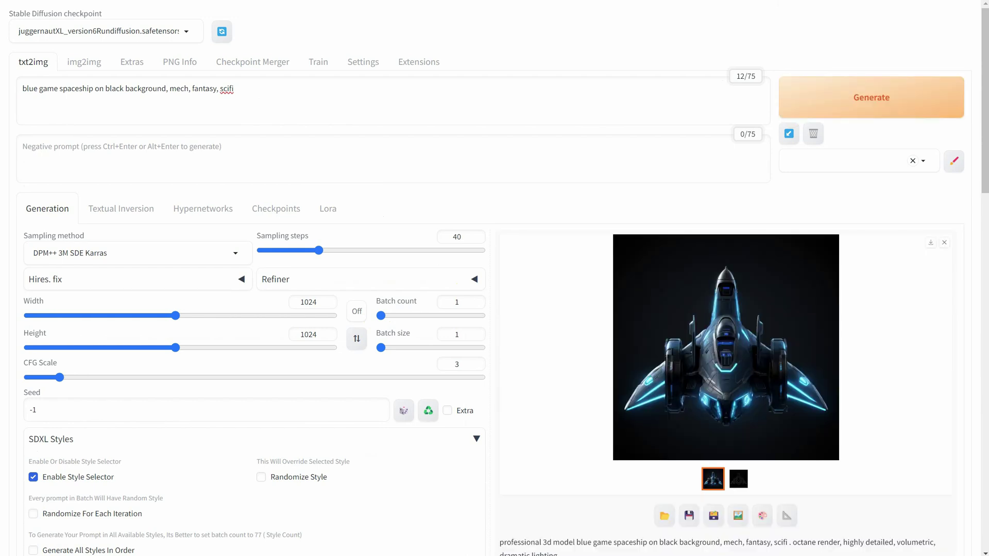
Enable Hires. fix with 4x-UltraSharp, denoising 0.45, upscale 2, and regenerate at 2048×2048
click(701, 339)
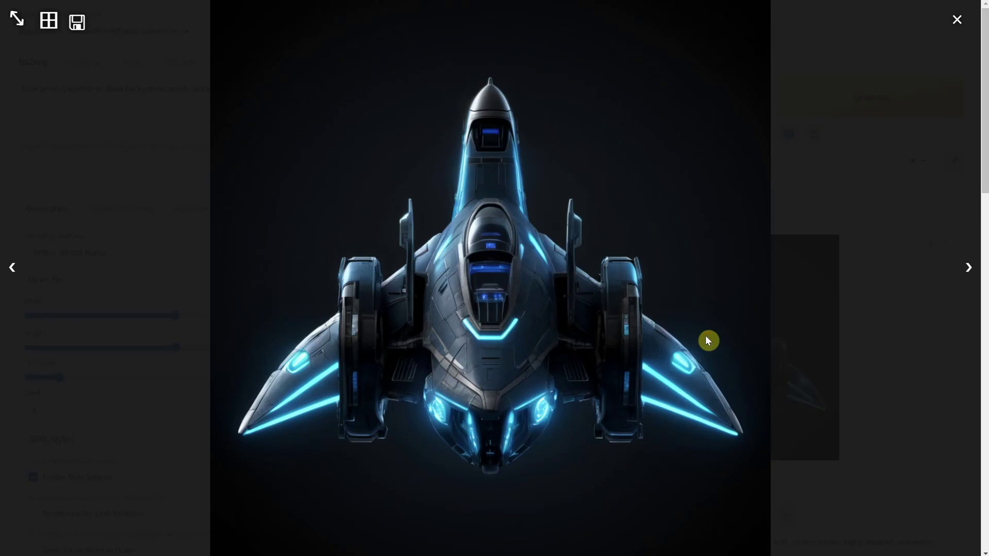
click(959, 23)
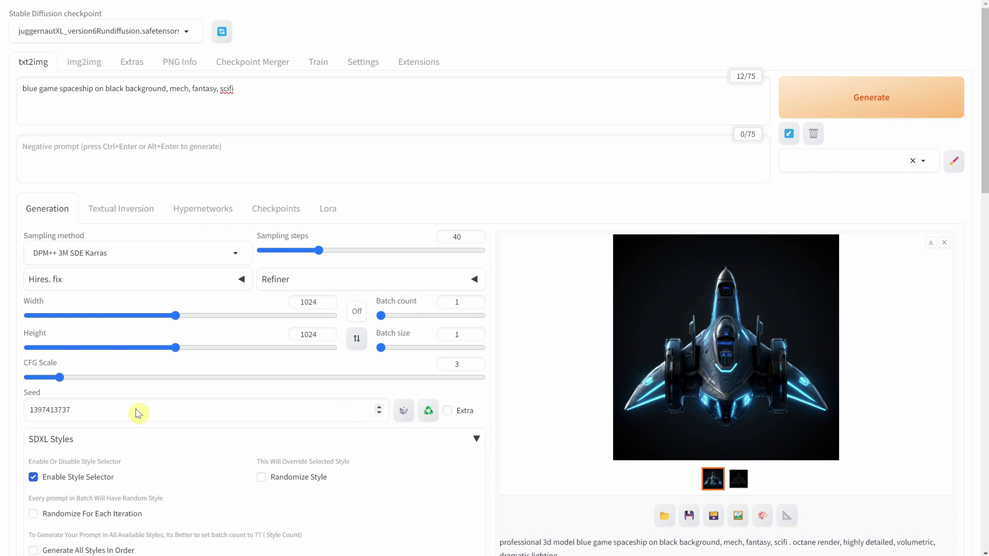
click(93, 284)
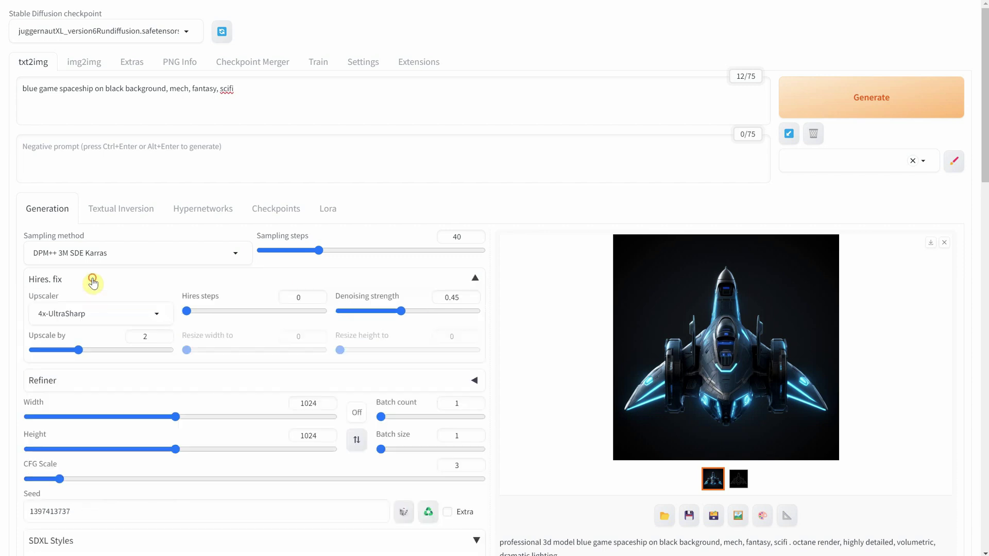
click(154, 315)
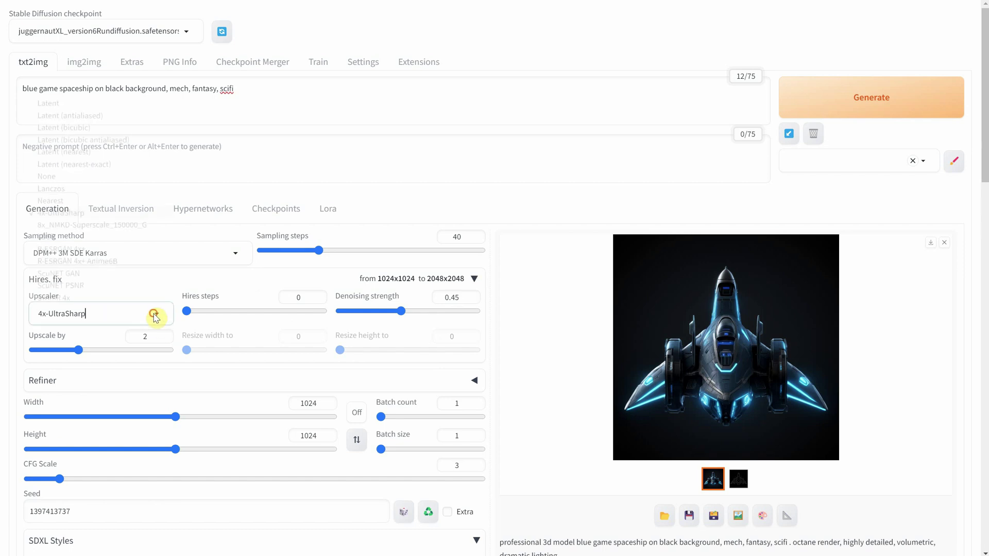
click(82, 212)
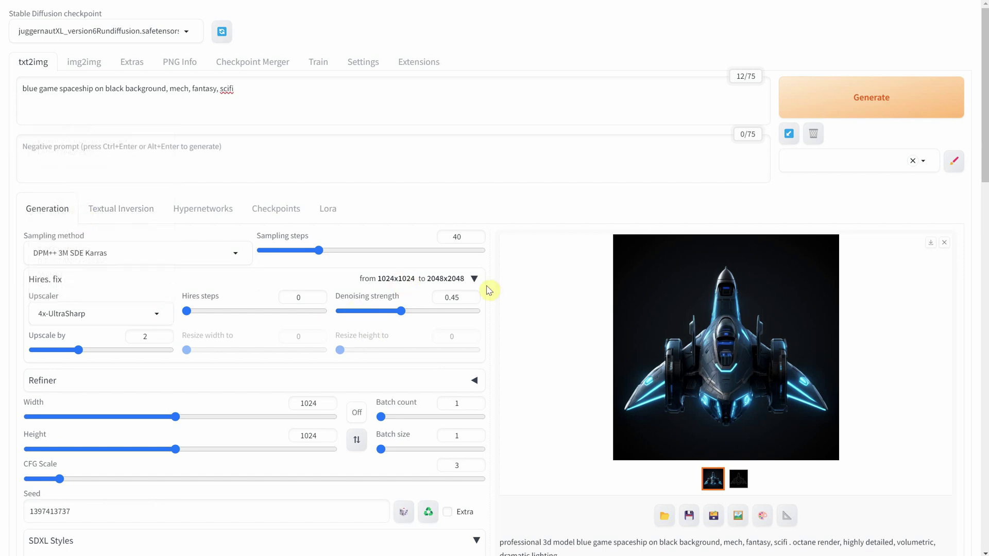
click(456, 298)
double_click(452, 298)
double_click(145, 337)
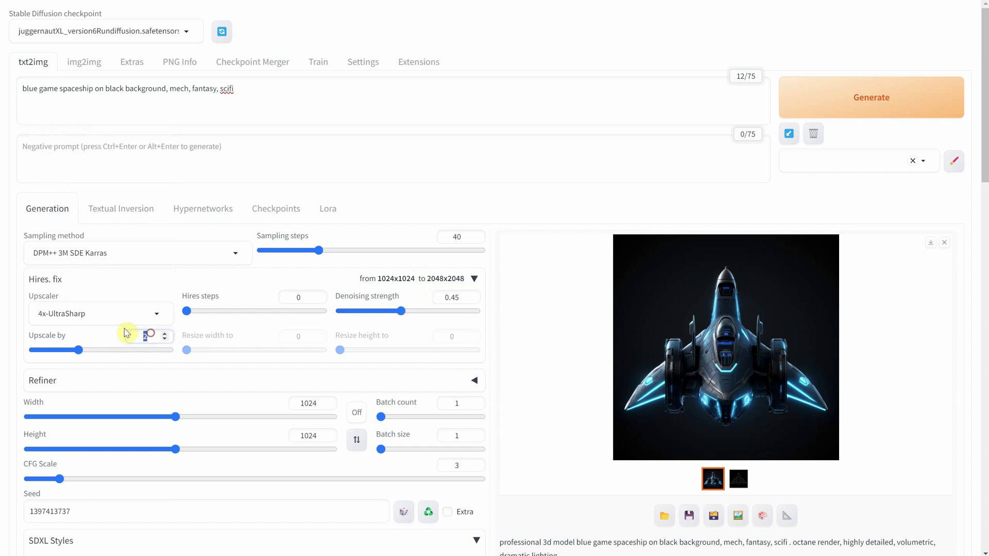
click(832, 110)
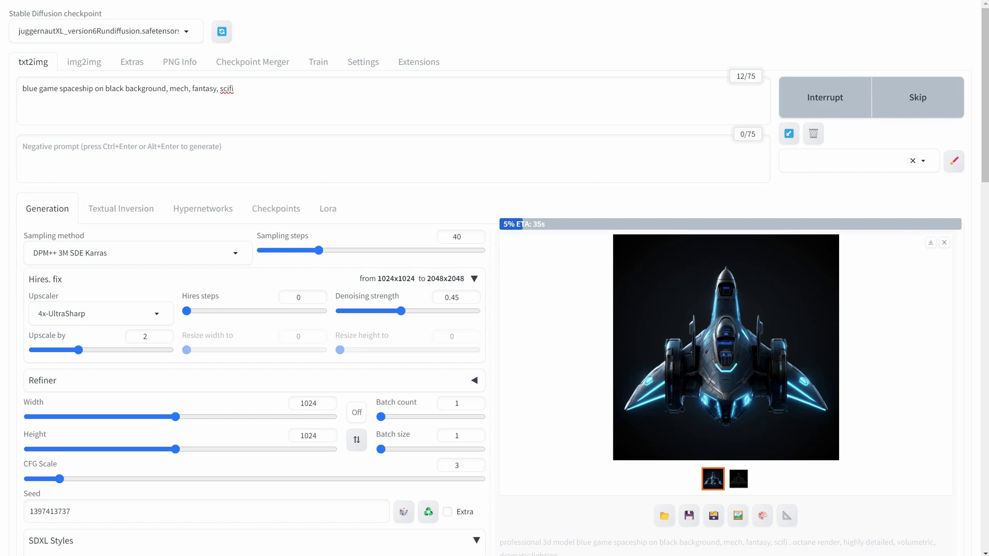
Inspect the 2048×2048 upscaled spaceship render full screen, then close it
click(778, 337)
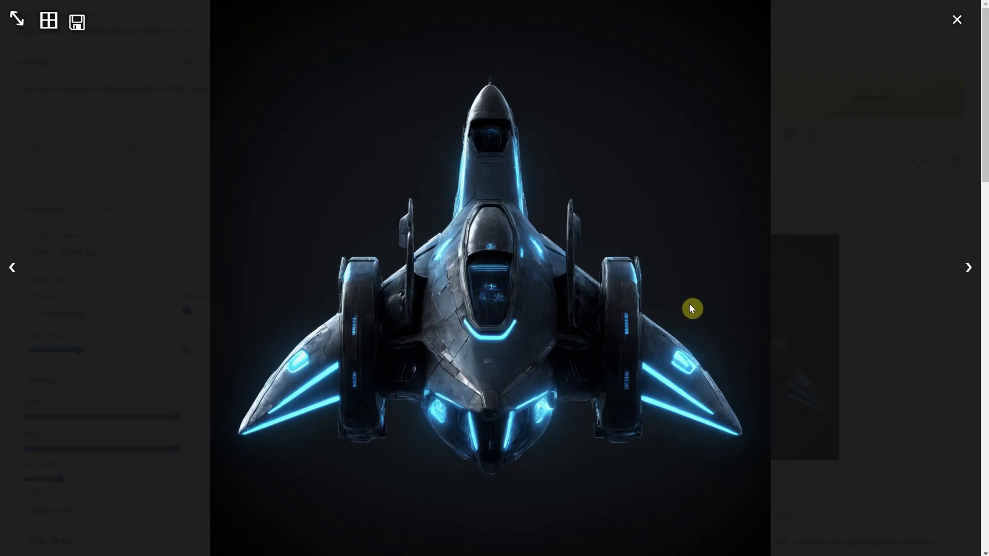
click(956, 24)
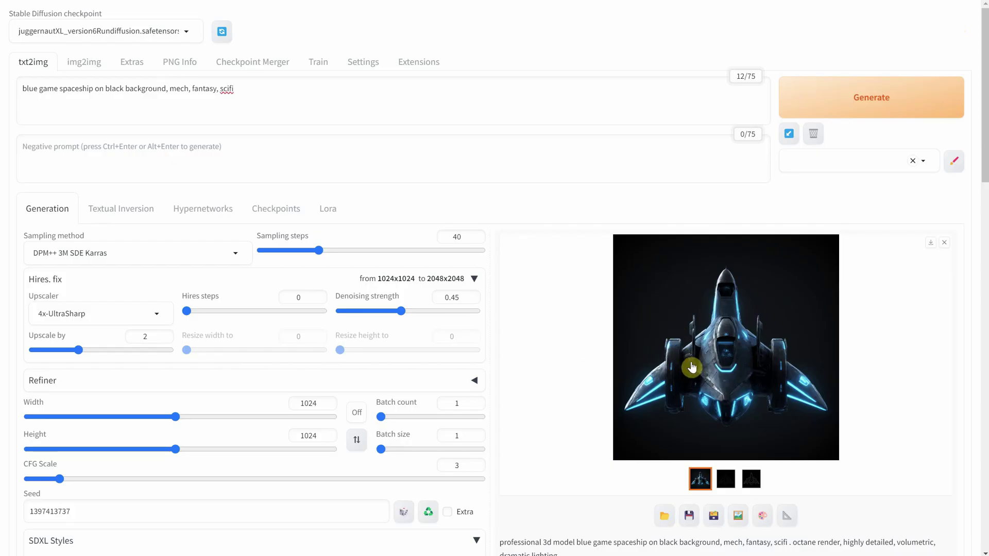
Send the upscaled spaceship to img2img and set the size to 1600×1600
click(737, 516)
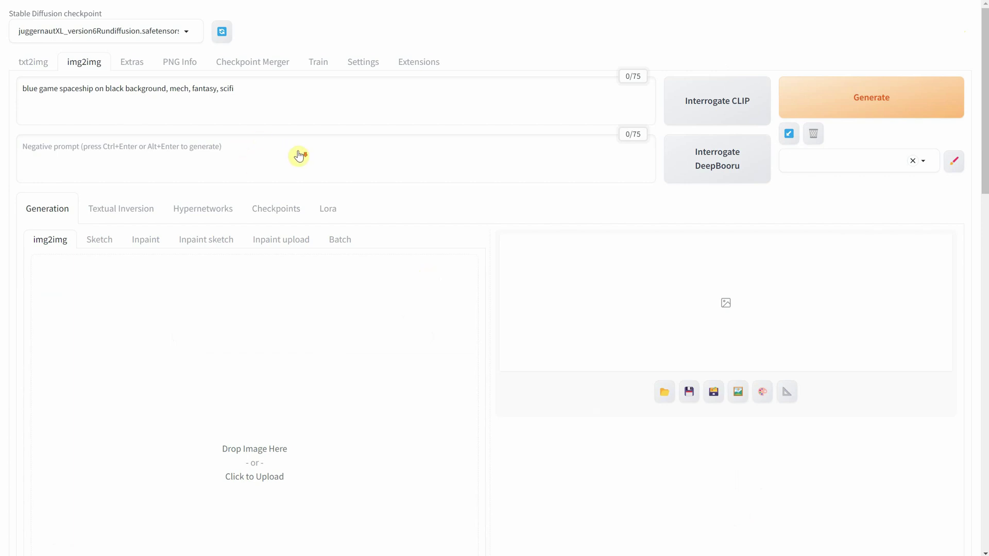
scroll(303, 160, down, 3)
scroll(314, 159, down, 1)
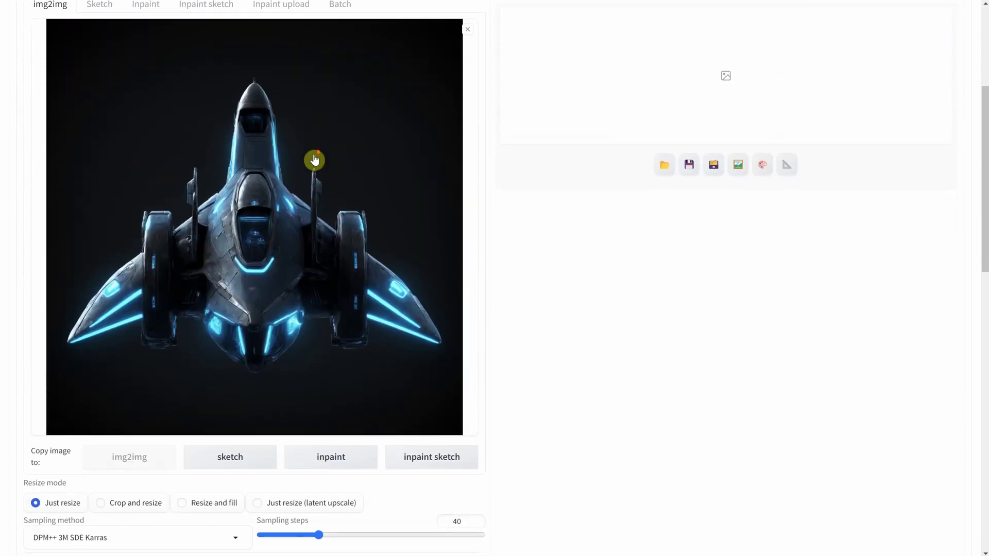
scroll(314, 160, down, 6)
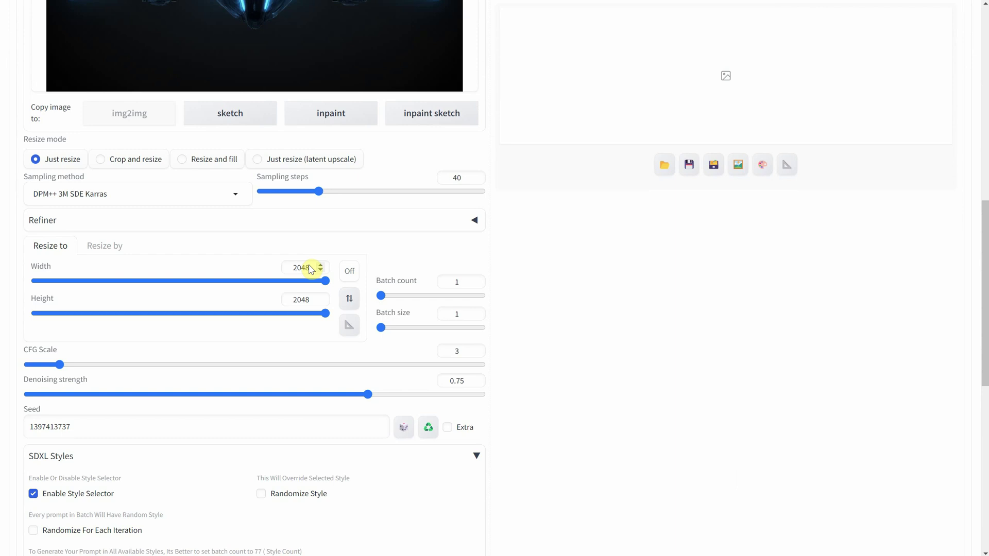
double_click(309, 266)
text(1600)
key(Tab)
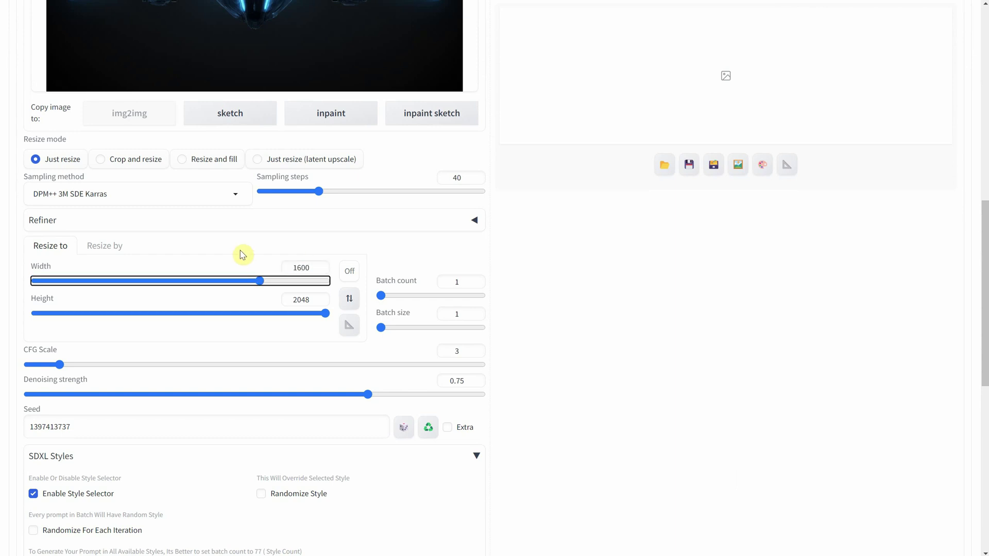
text(1600)
key(Tab)
Collapse ControlNet, lower denoising strength to 0.53, and generate the img2img result
scroll(243, 262, down, 3)
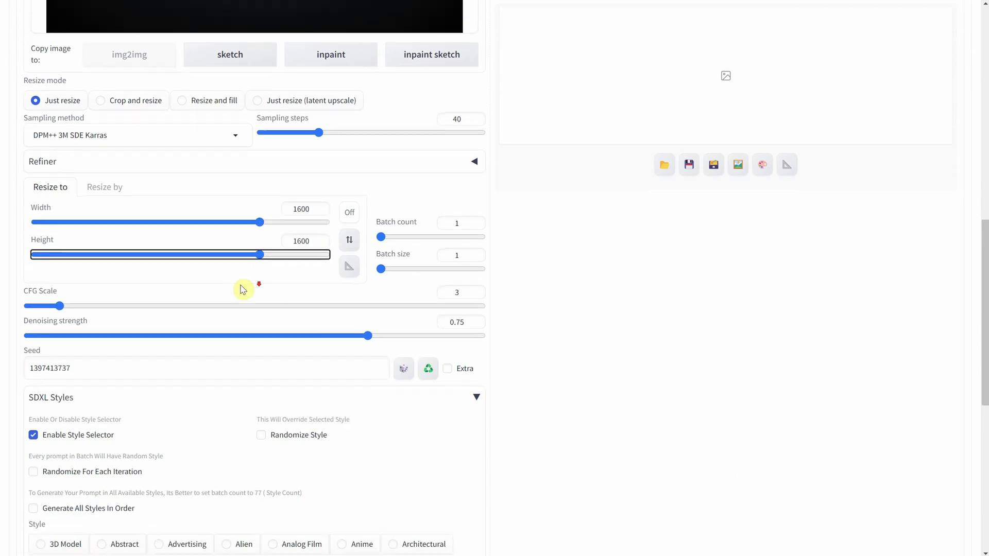
scroll(77, 314, down, 6)
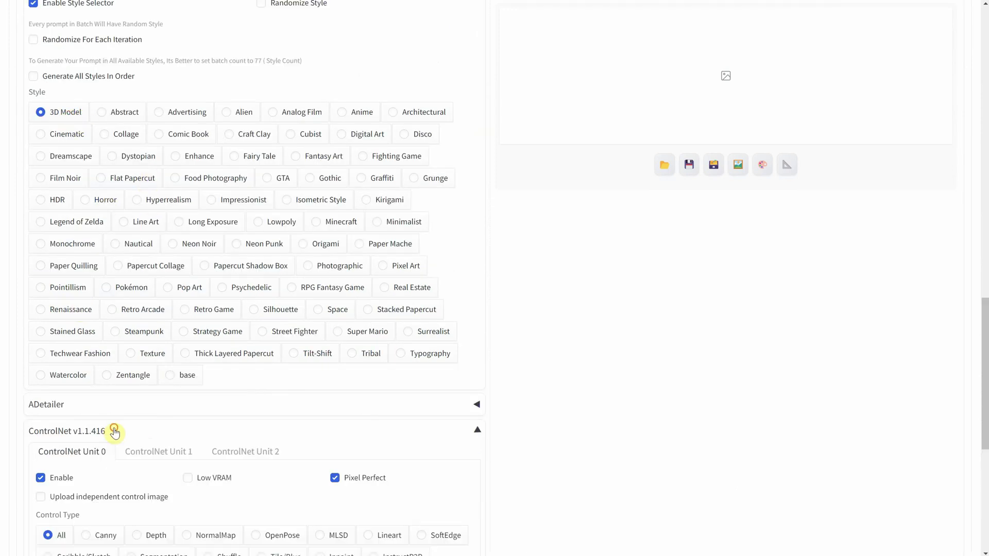
scroll(115, 432, down, 2)
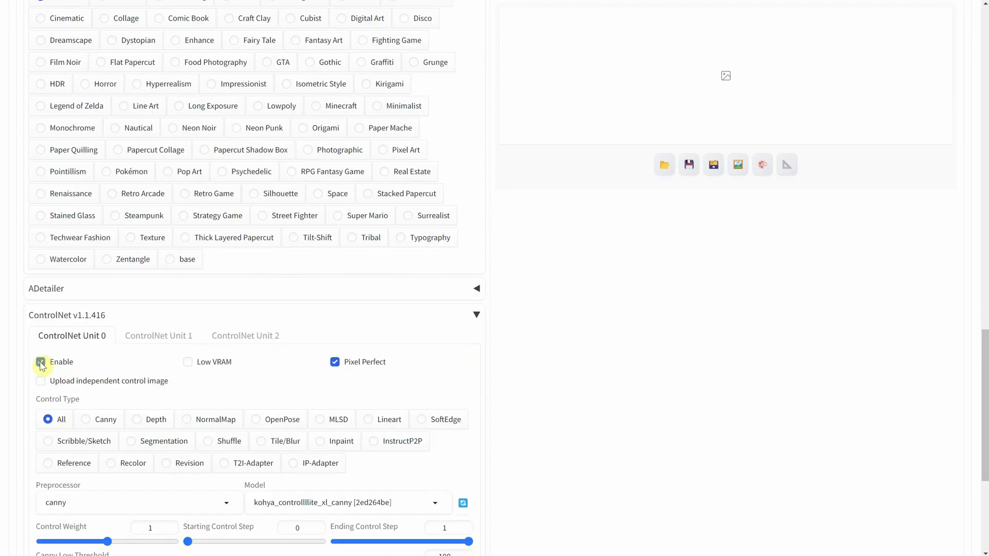
click(85, 314)
scroll(103, 309, up, 10)
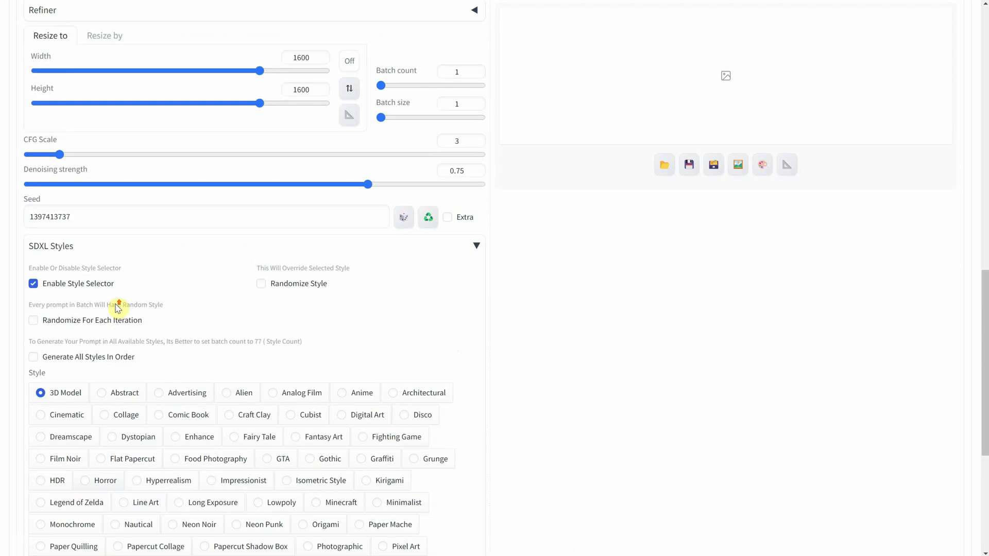
scroll(134, 304, up, 2)
scroll(415, 371, down, 2)
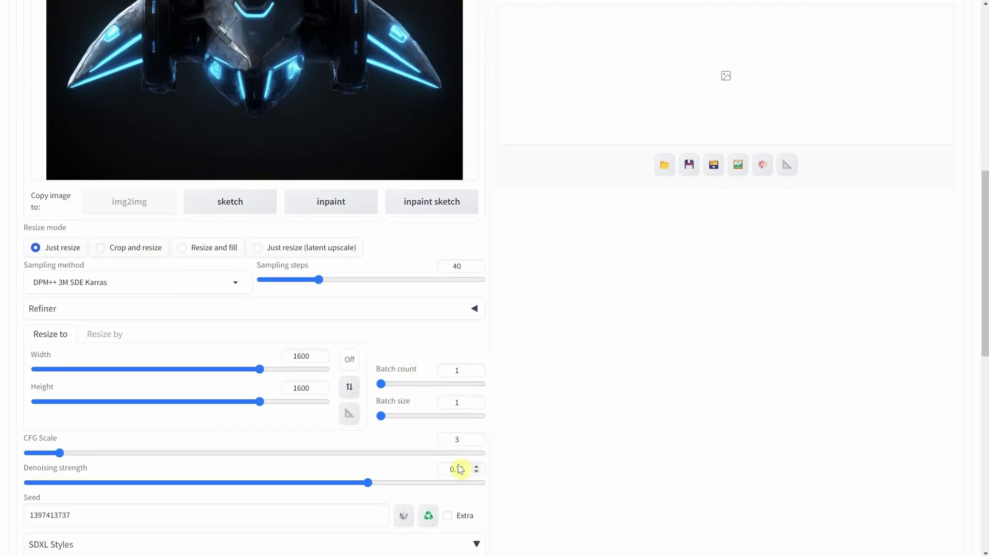
drag(456, 469, 480, 459)
text(52)
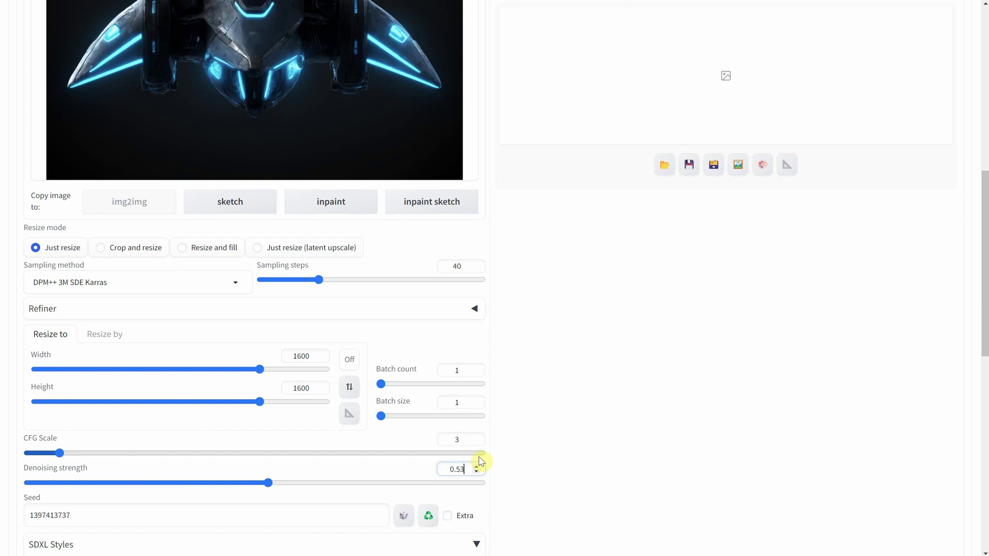
scroll(637, 234, up, 10)
click(824, 97)
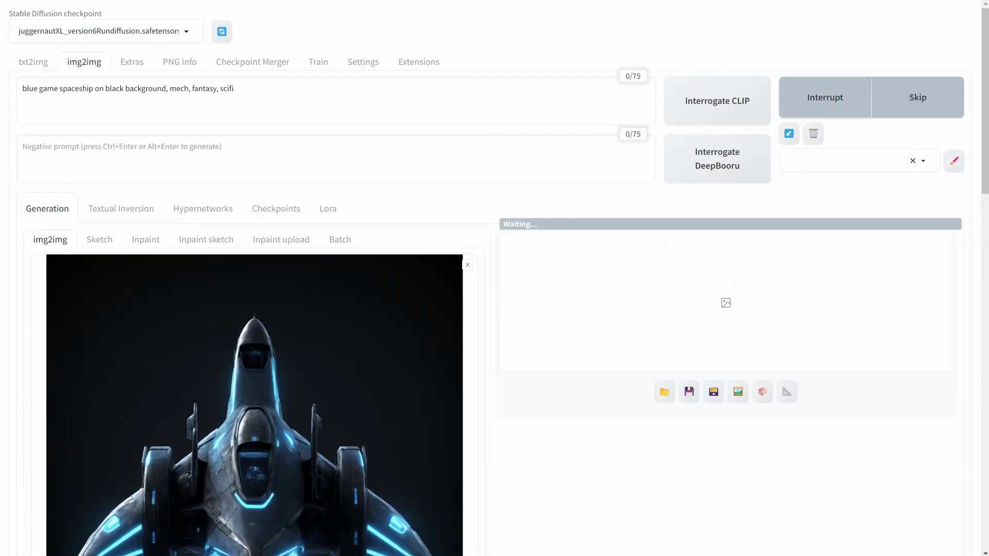
click(734, 366)
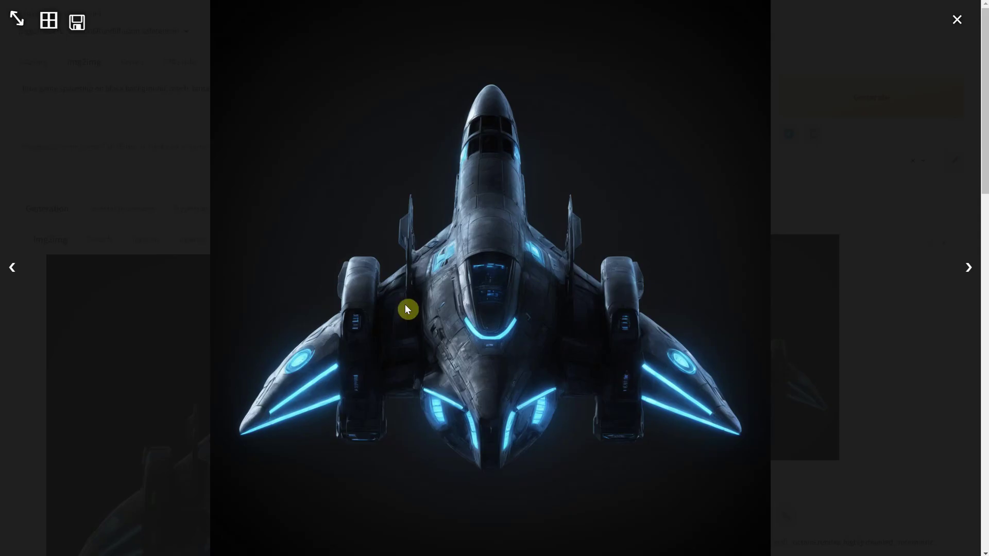
Switch the SDXL style to Fantasy Art and generate a new spaceship version
click(963, 23)
scroll(469, 265, down, 8)
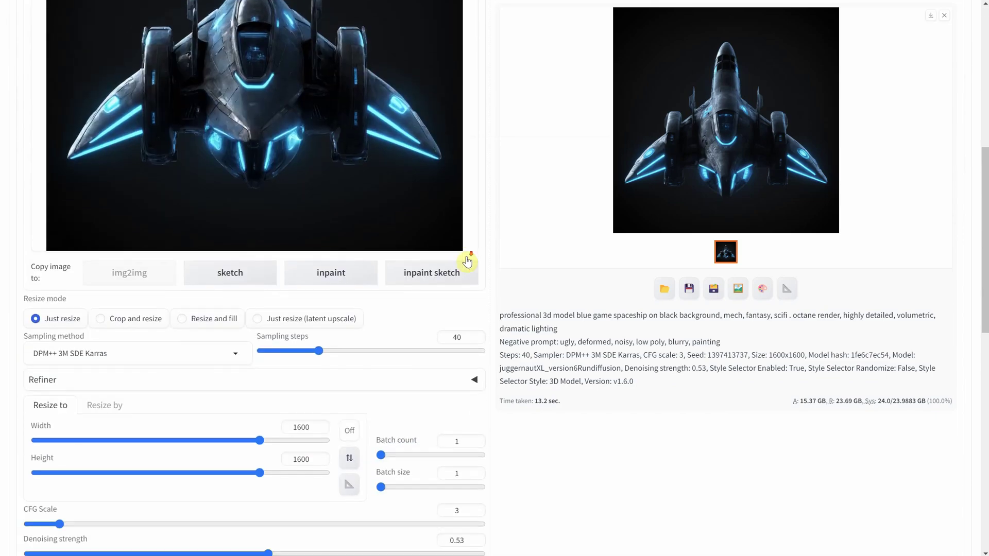
scroll(467, 261, down, 8)
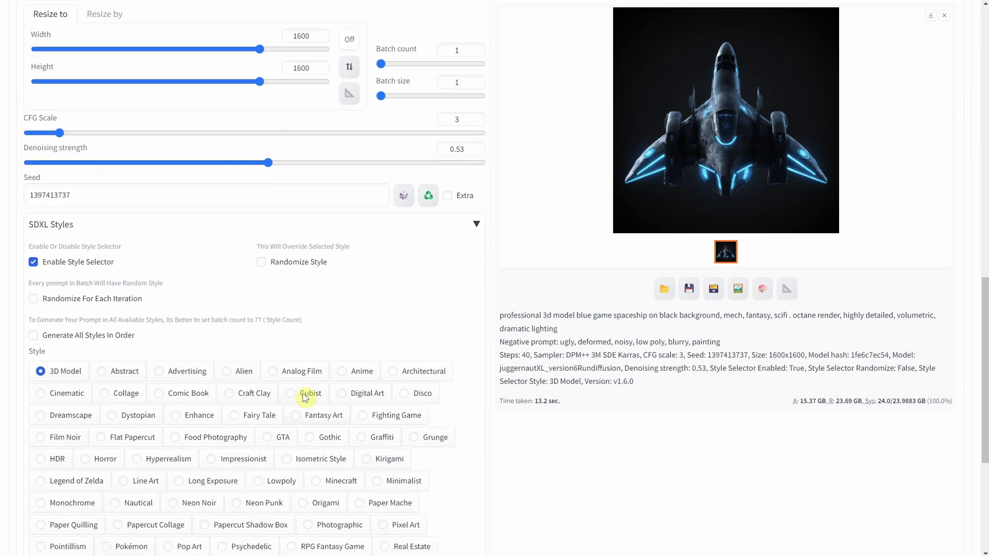
click(321, 415)
scroll(805, 75, up, 7)
scroll(804, 75, up, 9)
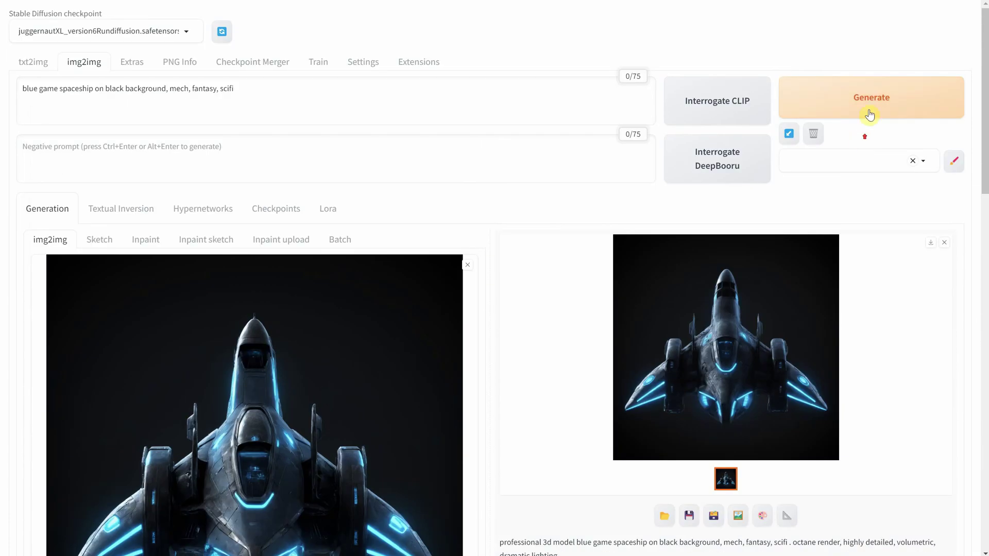
click(869, 109)
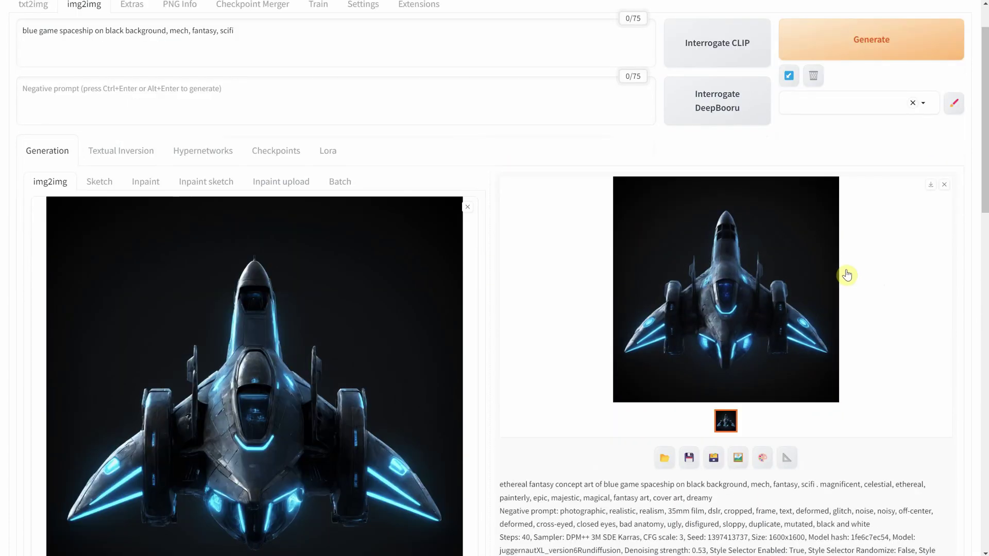
scroll(841, 271, down, 1)
click(772, 246)
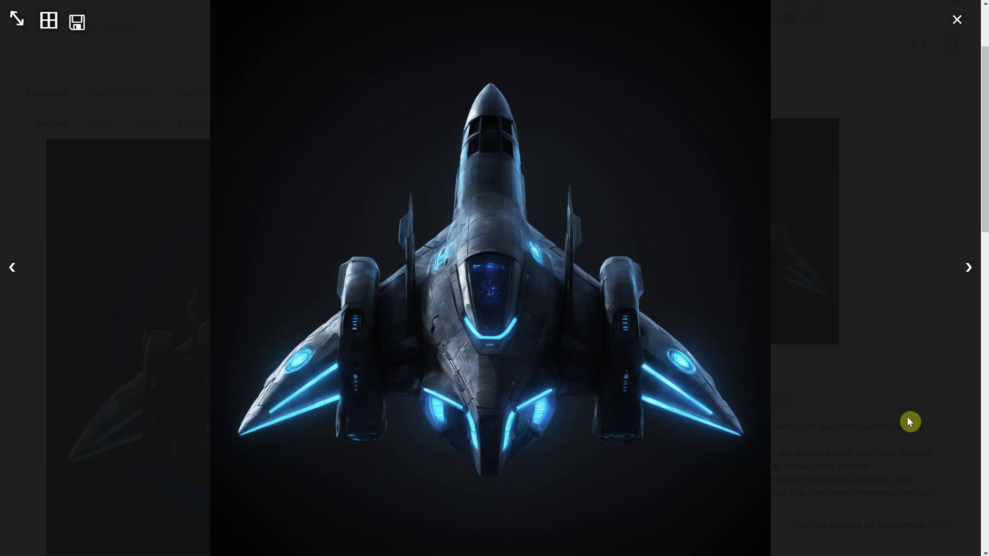
click(908, 399)
Raise denoising strength to 0.65 and generate another spaceship variant
scroll(523, 238, down, 12)
scroll(523, 216, up, 2)
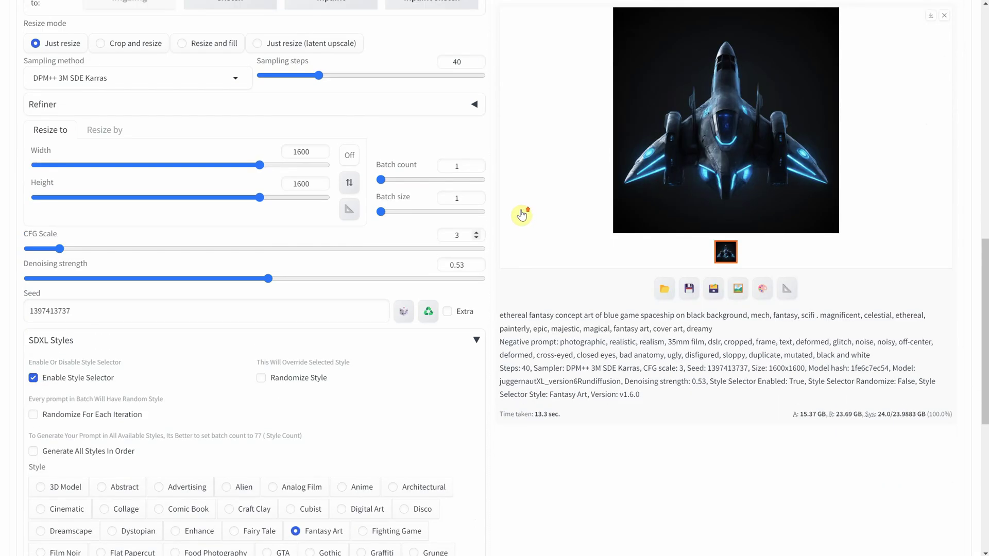
click(309, 279)
drag(309, 282, 322, 284)
scroll(870, 113, up, 10)
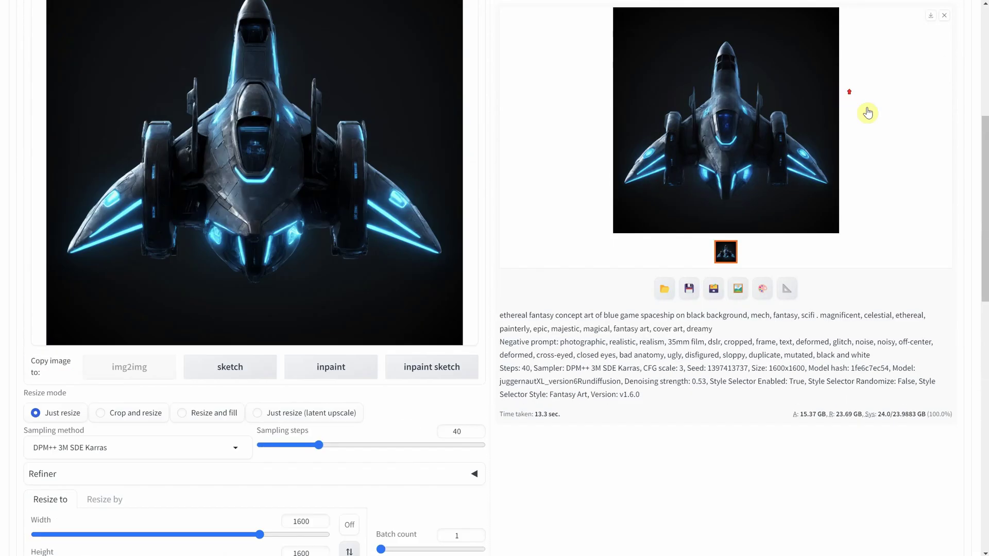
click(881, 105)
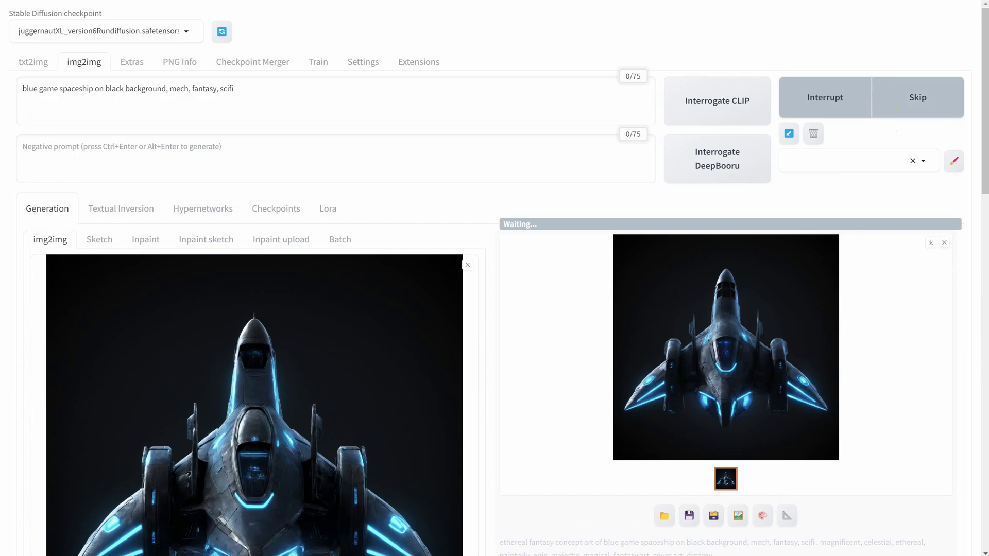
click(778, 301)
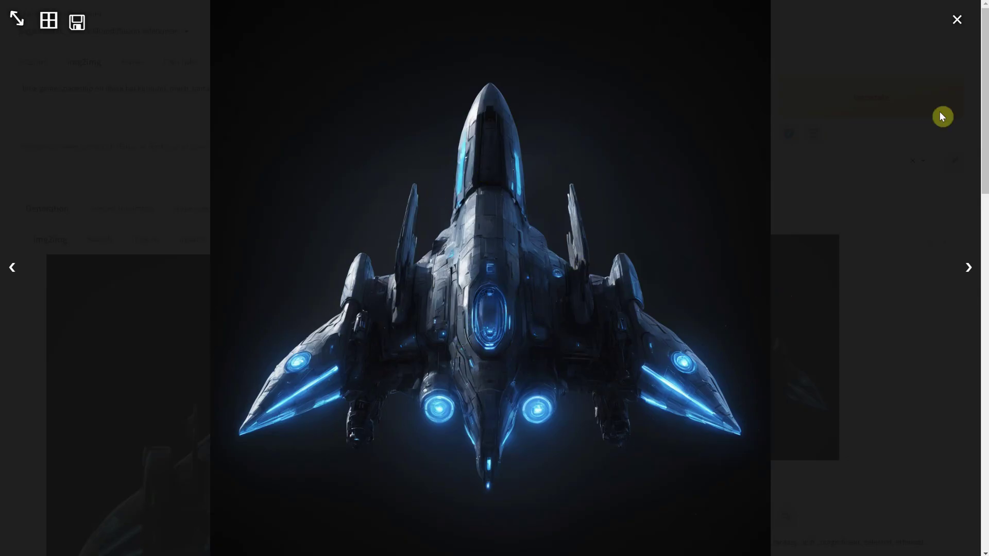
click(958, 23)
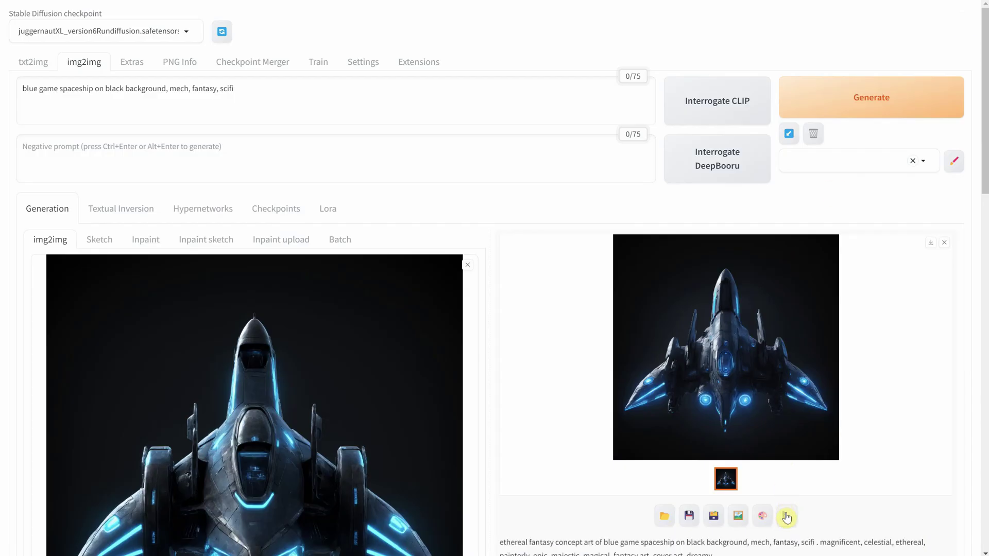
Send the spaceship to Extras, remove its black background with isnet-general-use, and preview the cut-out
click(786, 517)
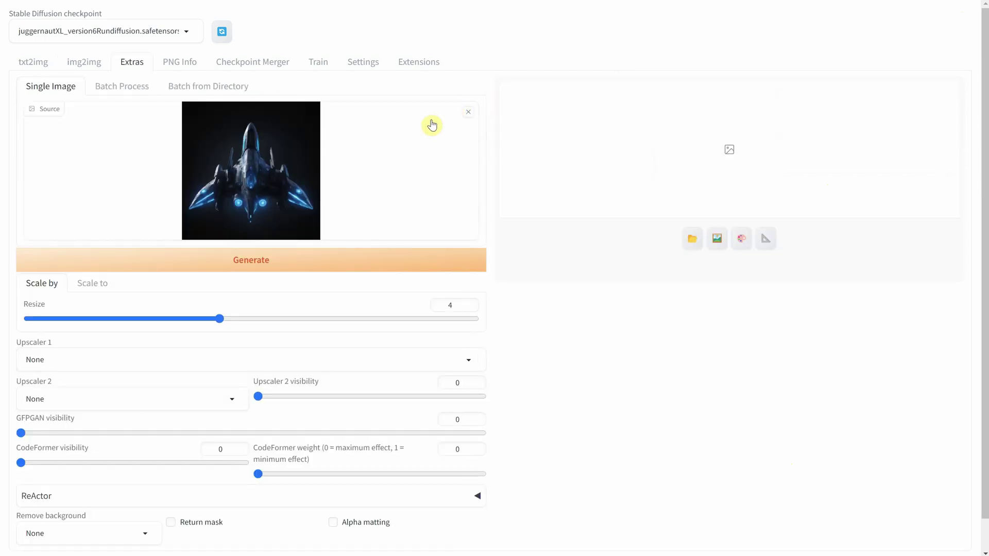
scroll(406, 139, down, 1)
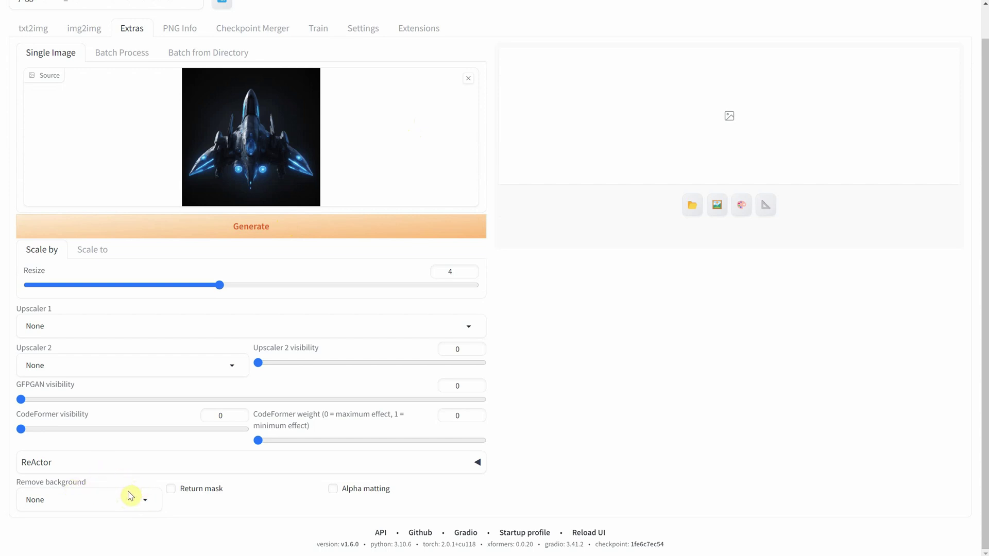
click(145, 500)
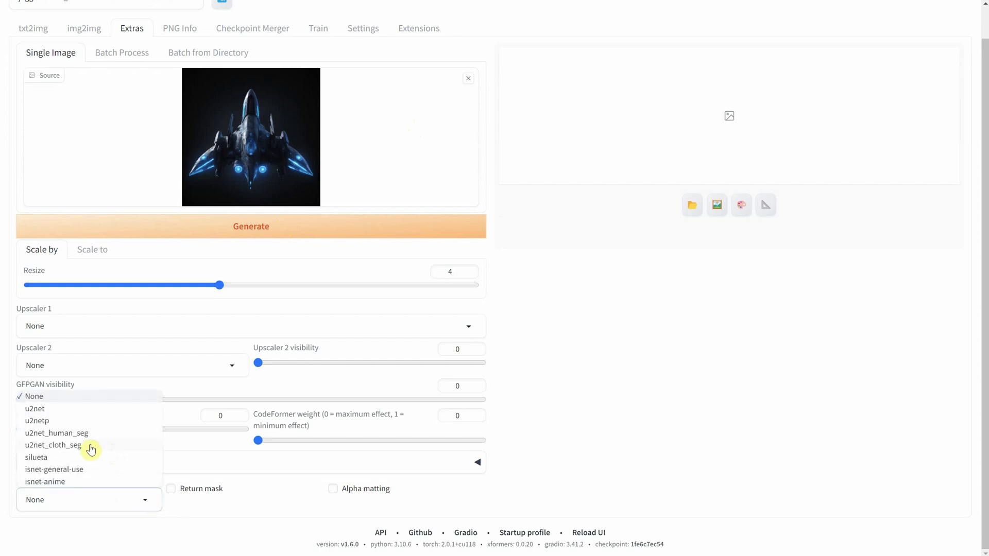
click(59, 470)
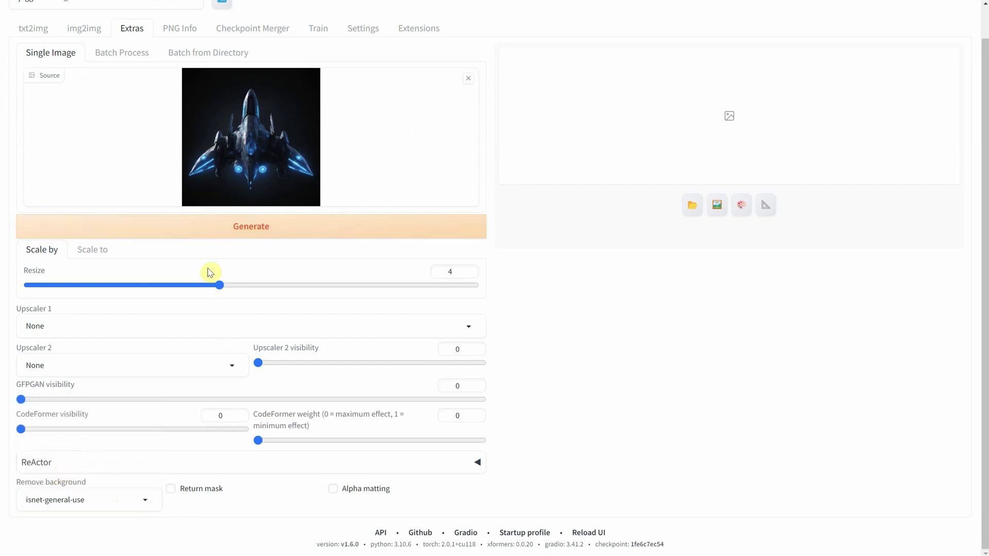
click(222, 232)
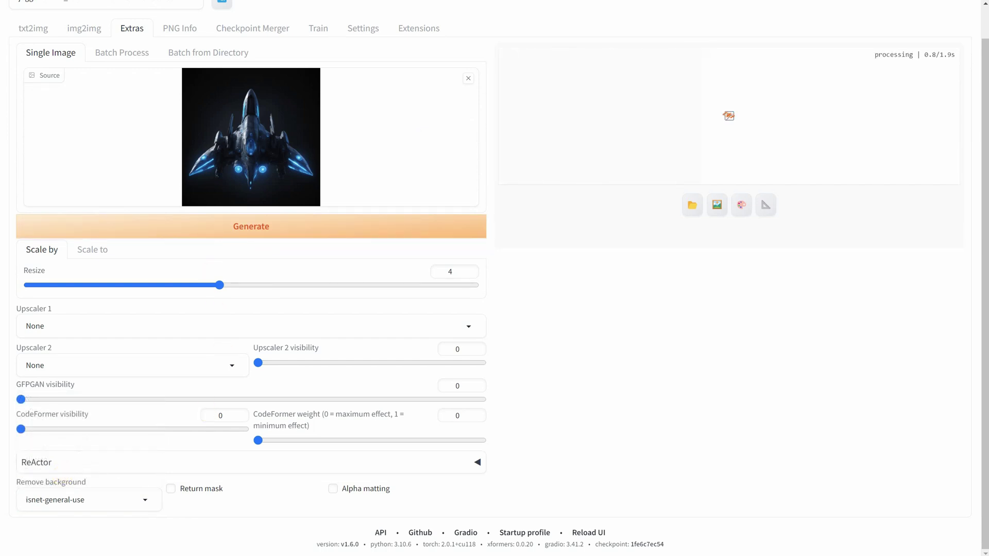
click(748, 164)
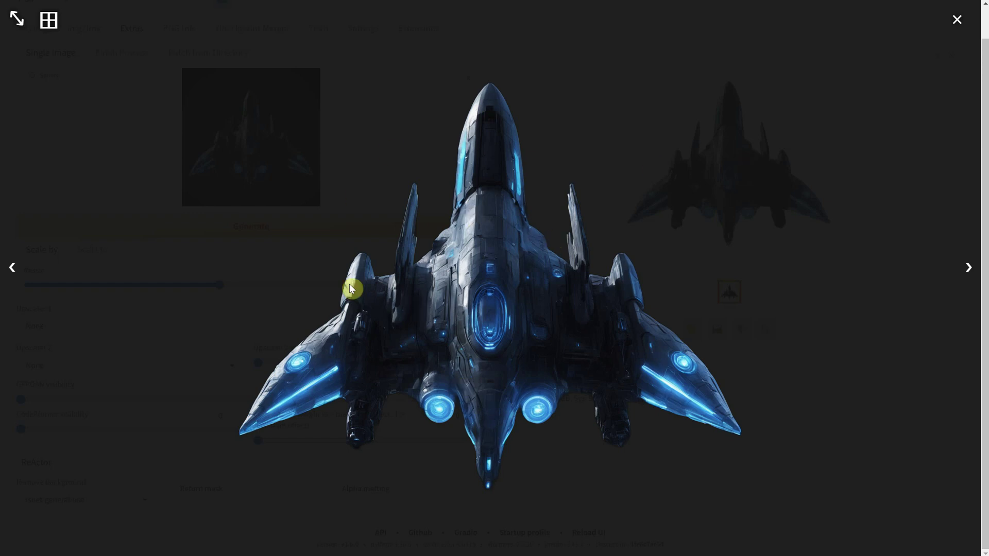
click(956, 22)
scroll(562, 117, up, 2)
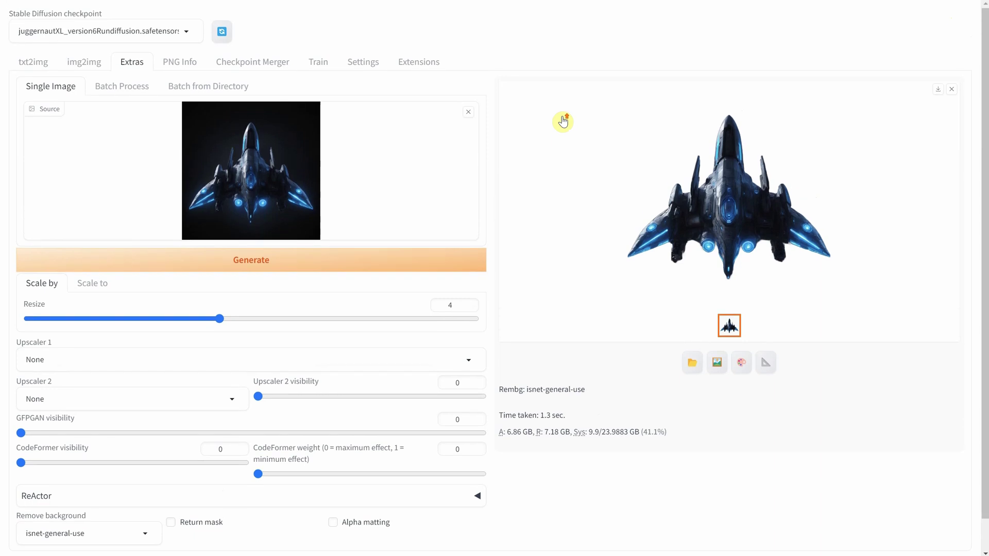
Load the Available extensions list with already-installed extensions included
click(419, 62)
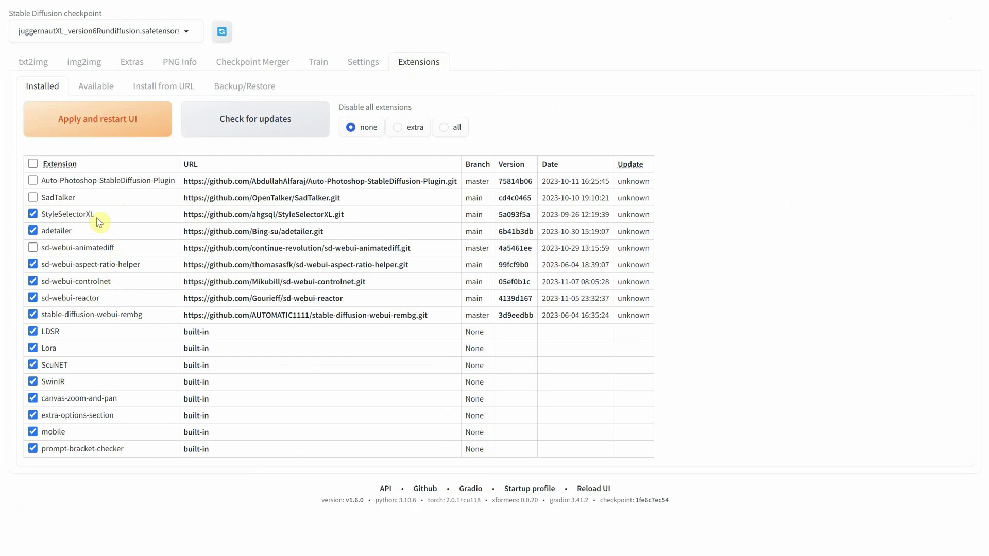
click(96, 87)
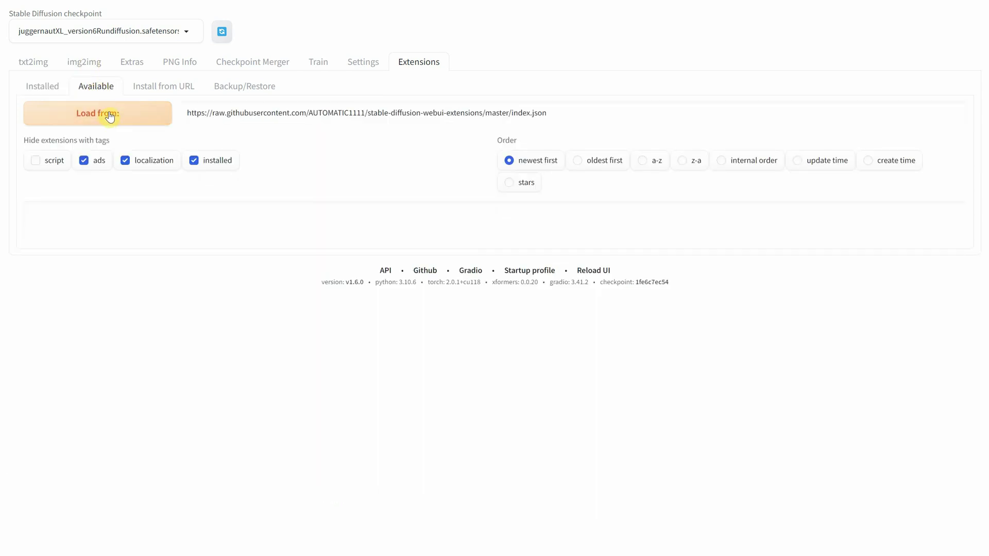
click(110, 116)
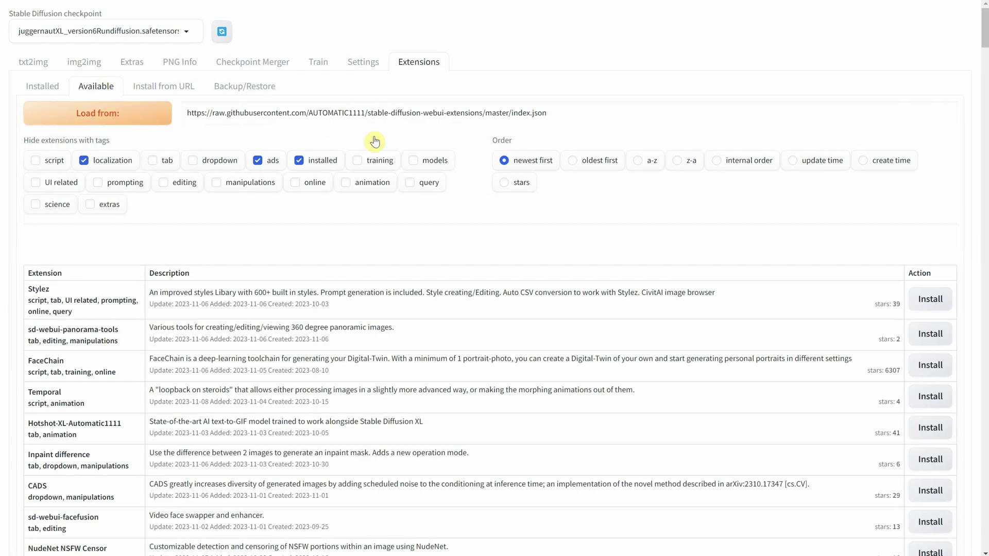
click(299, 160)
Search for 'rembg' and check that stable-diffusion-webui-rembg is already installed
click(109, 234)
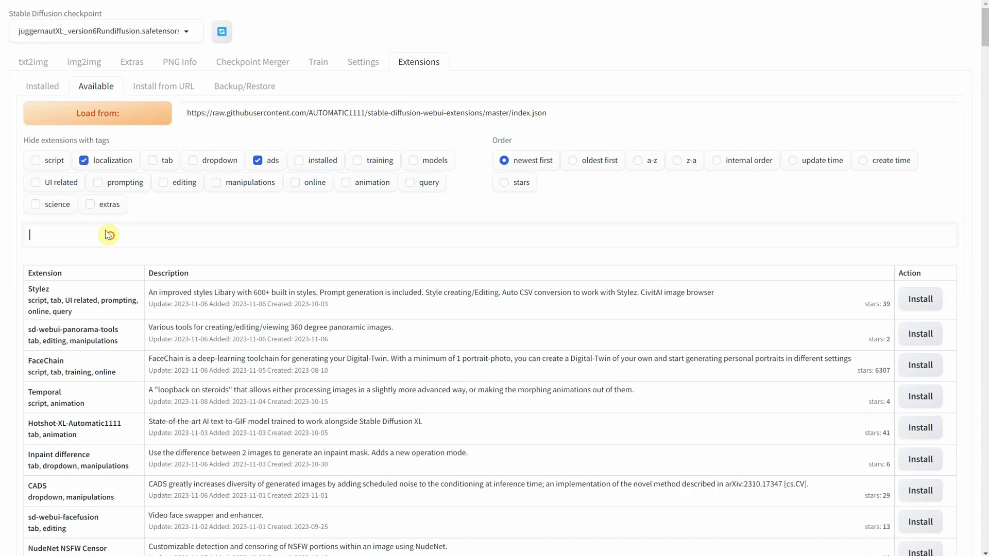
text(rem)
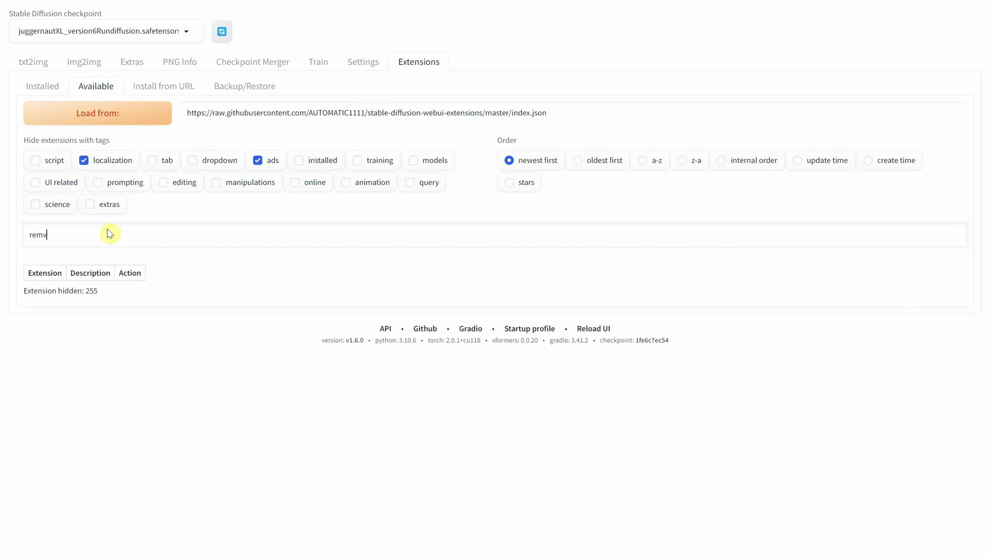
text(b)
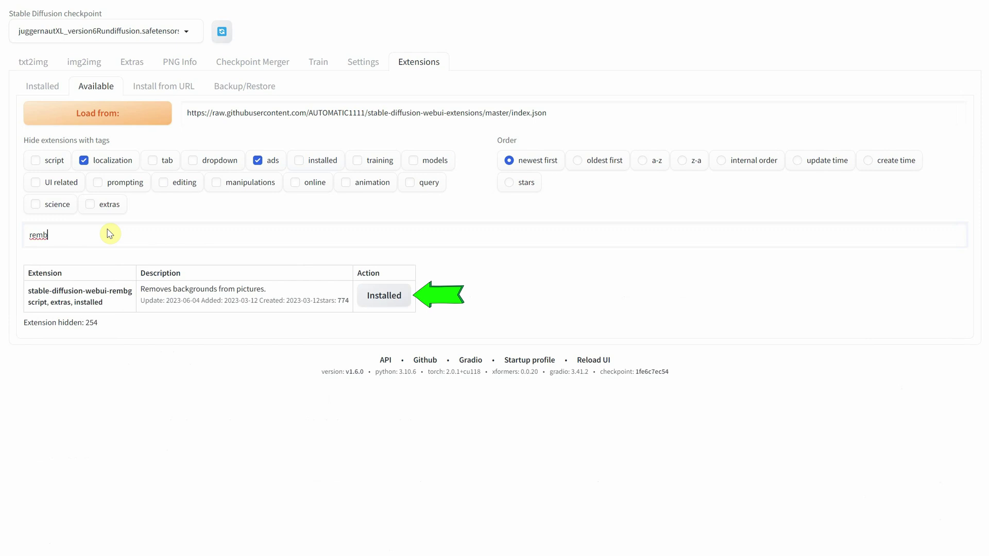
text(g)
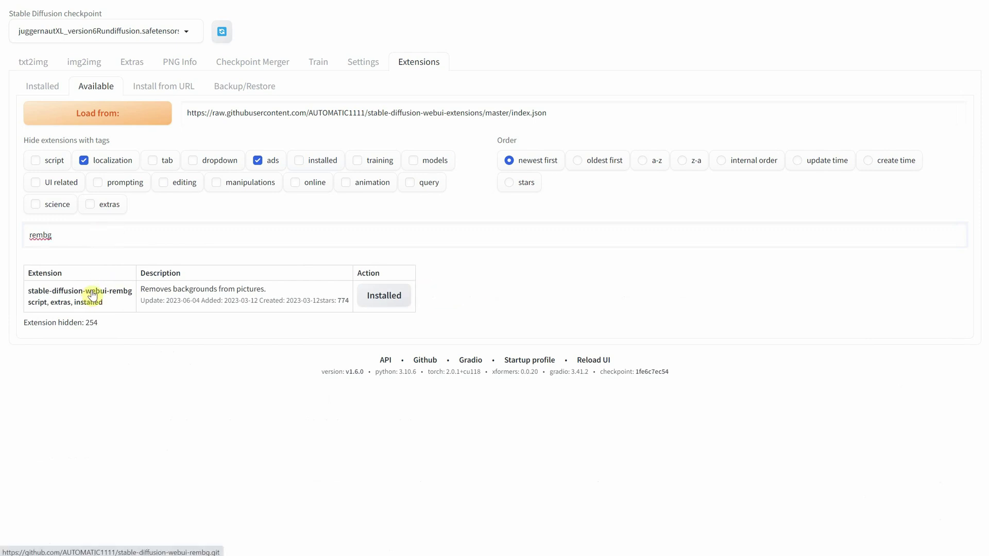
drag(270, 290, 145, 287)
click(145, 299)
click(185, 355)
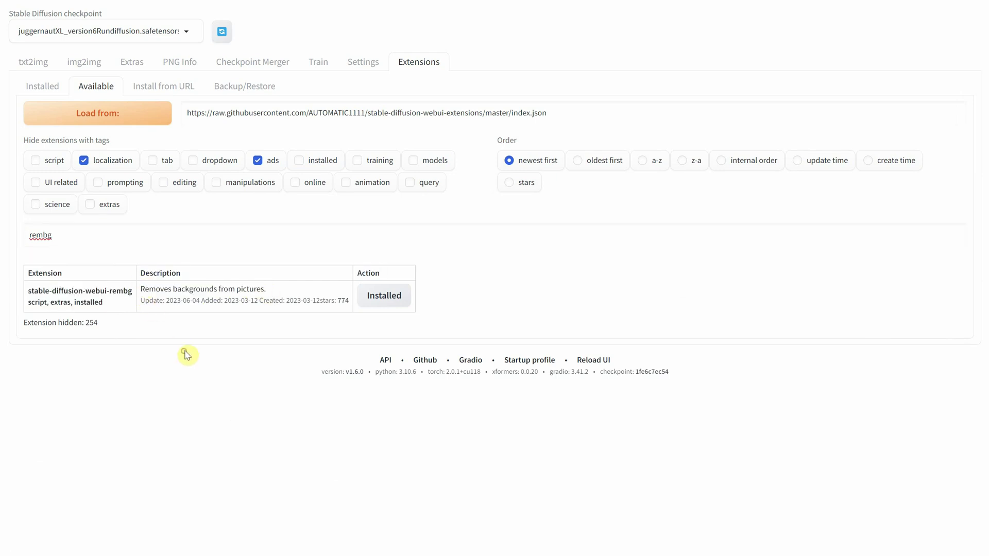
In txt2img, paste the red spaceship prompt and collapse the Hires. fix settings
click(44, 65)
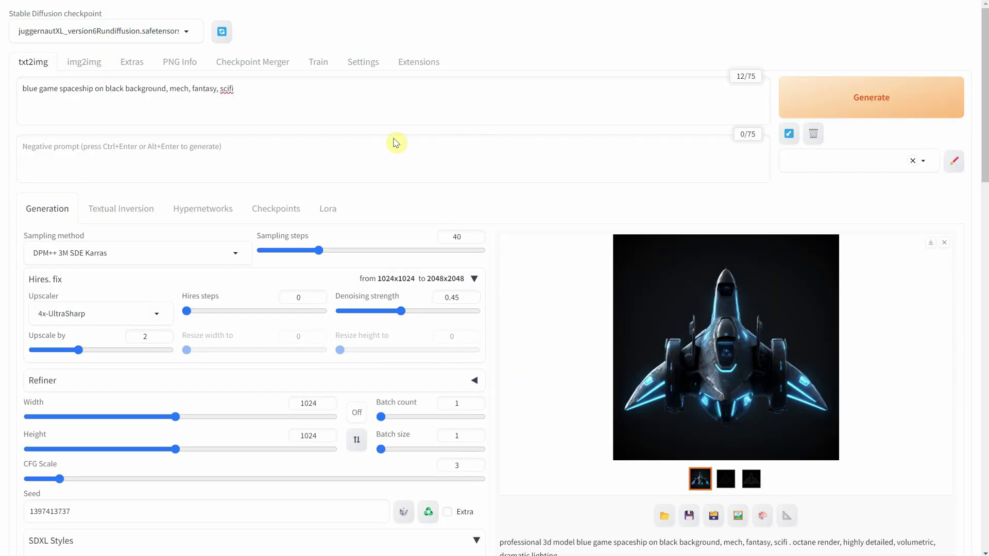
triple_click(298, 87)
text(red game spaceship on black background, mech, fantasy, scifi)
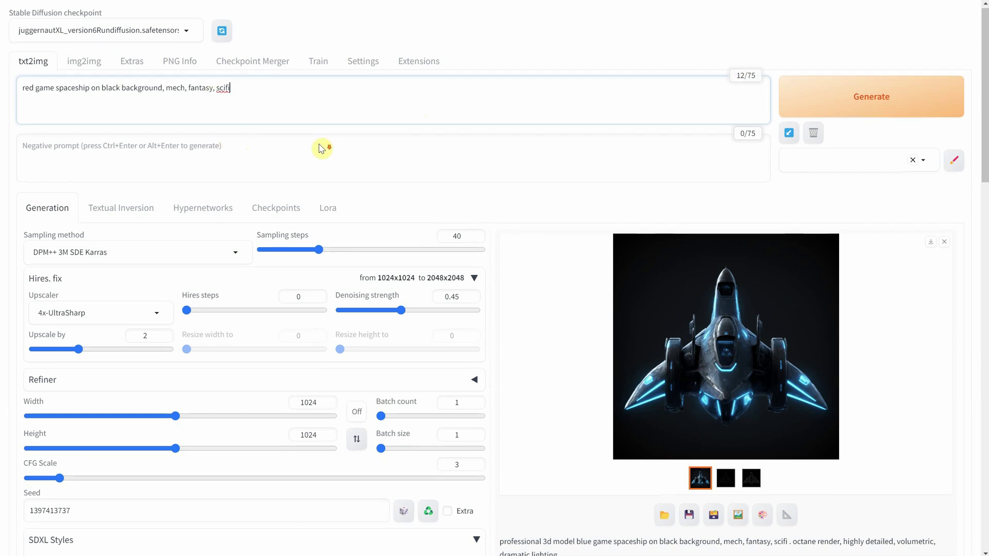
scroll(320, 150, down, 1)
click(61, 222)
scroll(207, 207, down, 1)
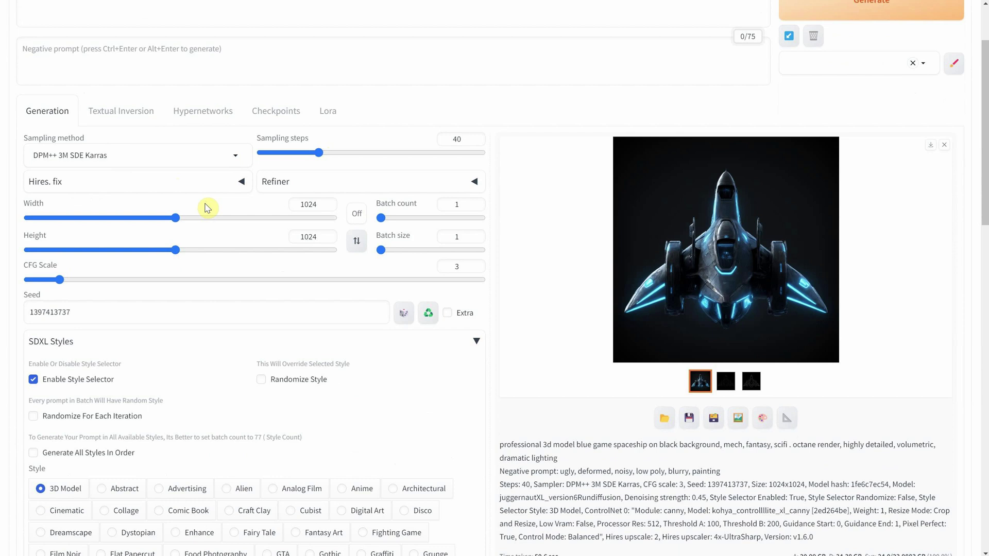
scroll(404, 265, down, 2)
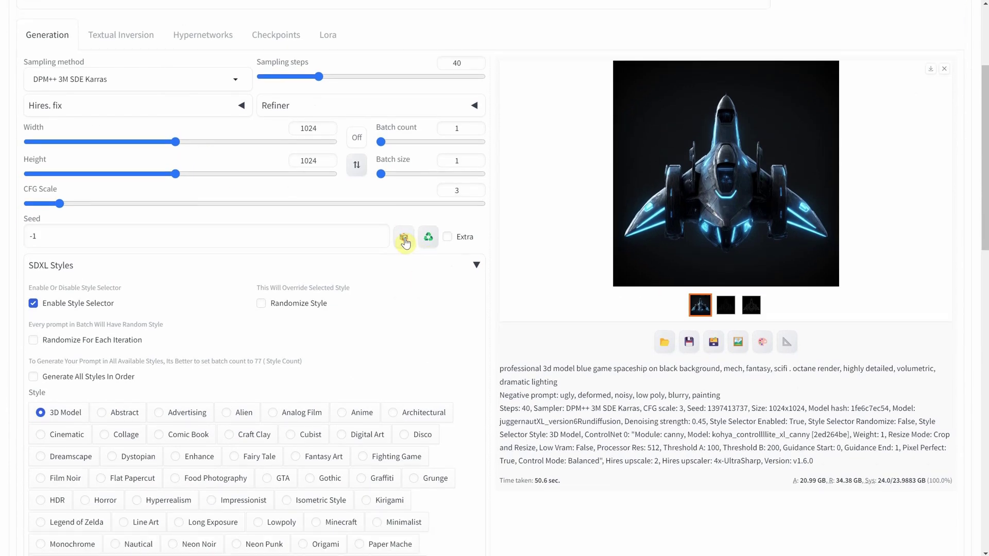
scroll(404, 242, down, 15)
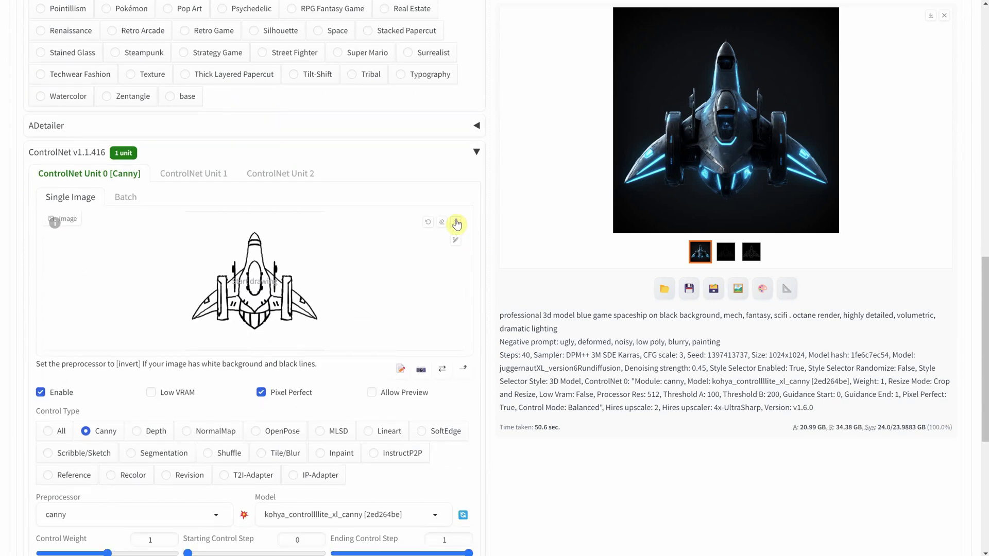
Load the spaceship enemy drawing into ControlNet, generate the red ship, and preview it
click(455, 222)
click(342, 258)
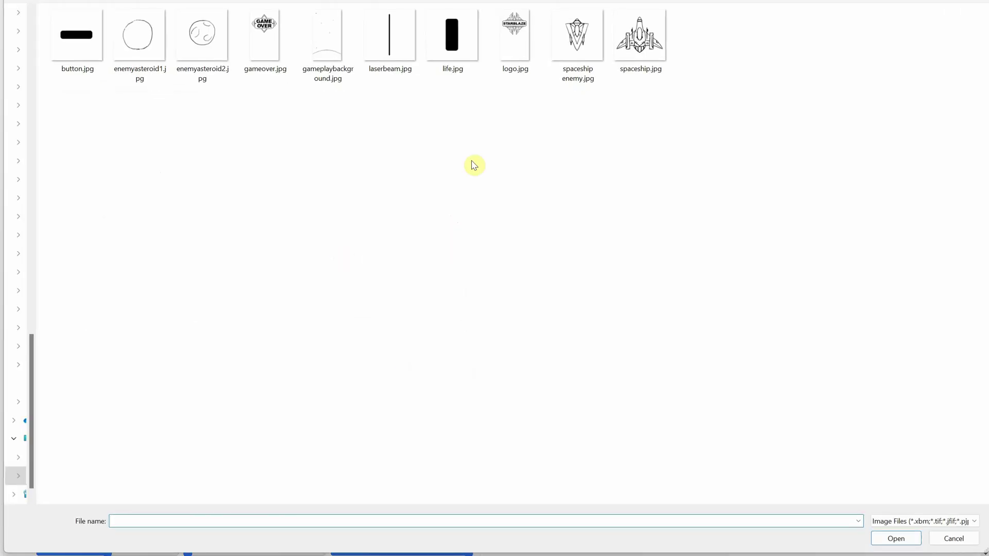
double_click(581, 62)
scroll(627, 175, up, 6)
scroll(627, 175, up, 8)
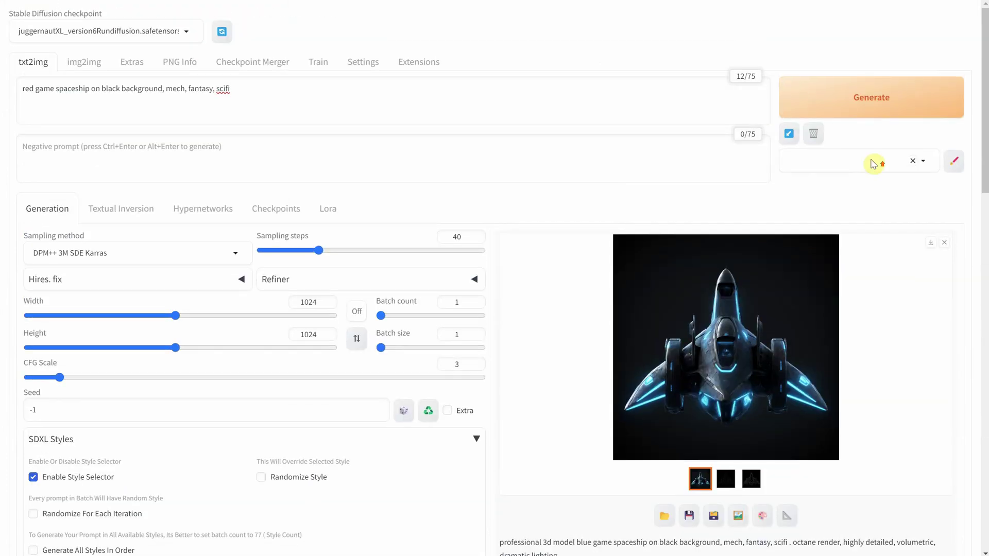
click(870, 103)
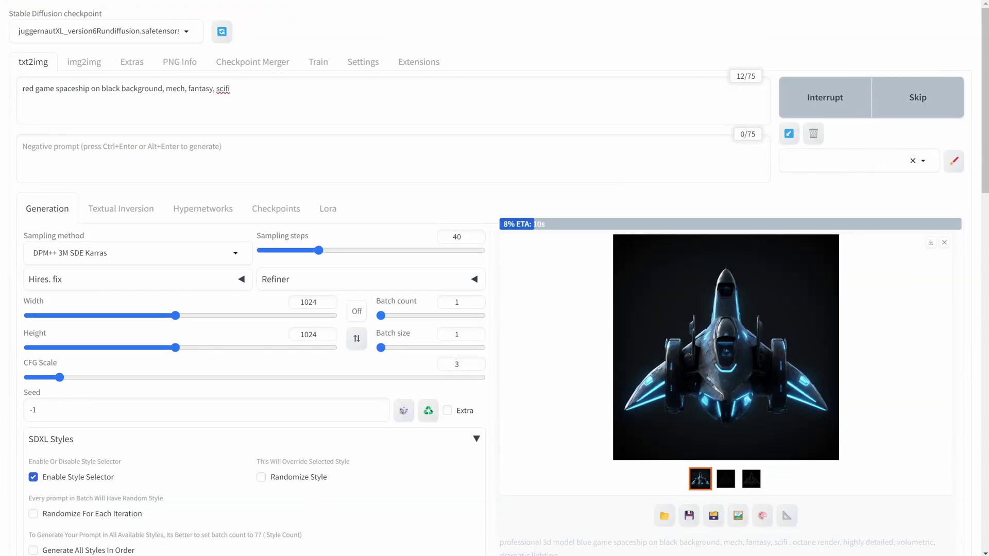
click(819, 397)
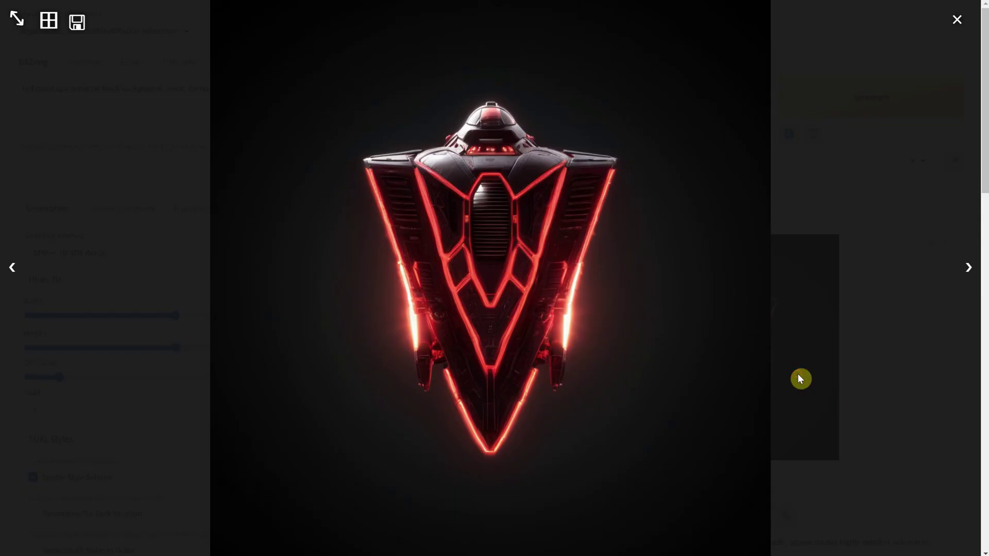
click(914, 422)
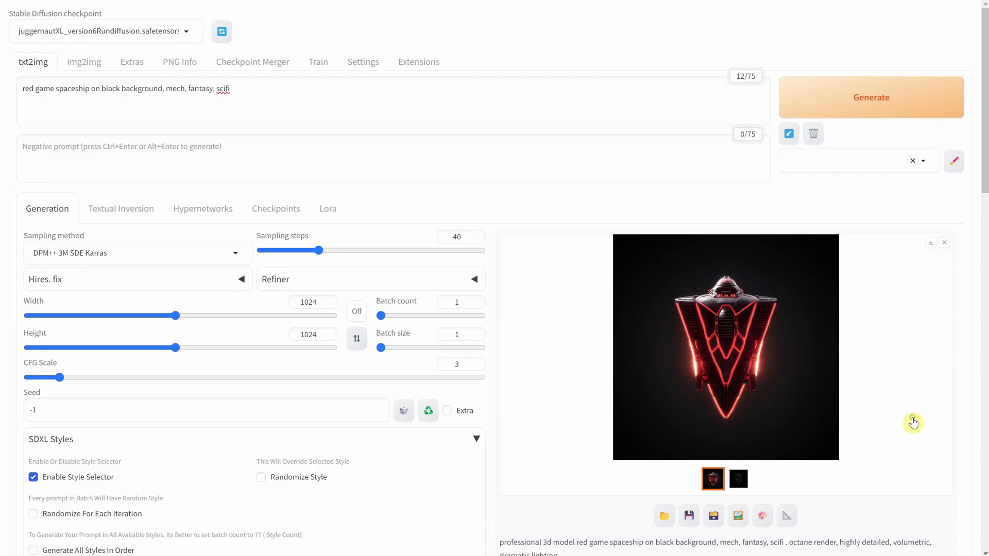
Change 'red' to 'orange' in the prompt, generate the orange ship, and preview it
double_click(28, 90)
text(orange)
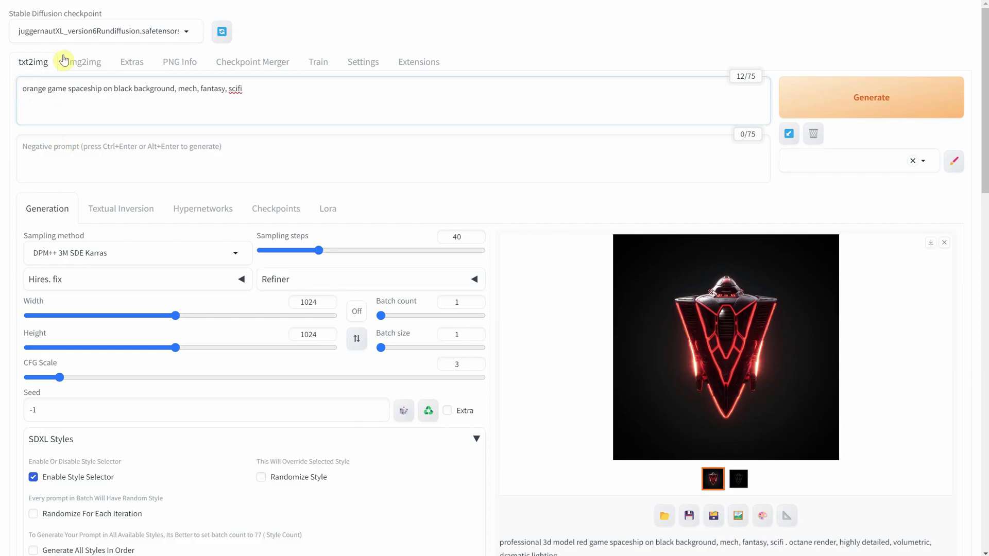
click(851, 92)
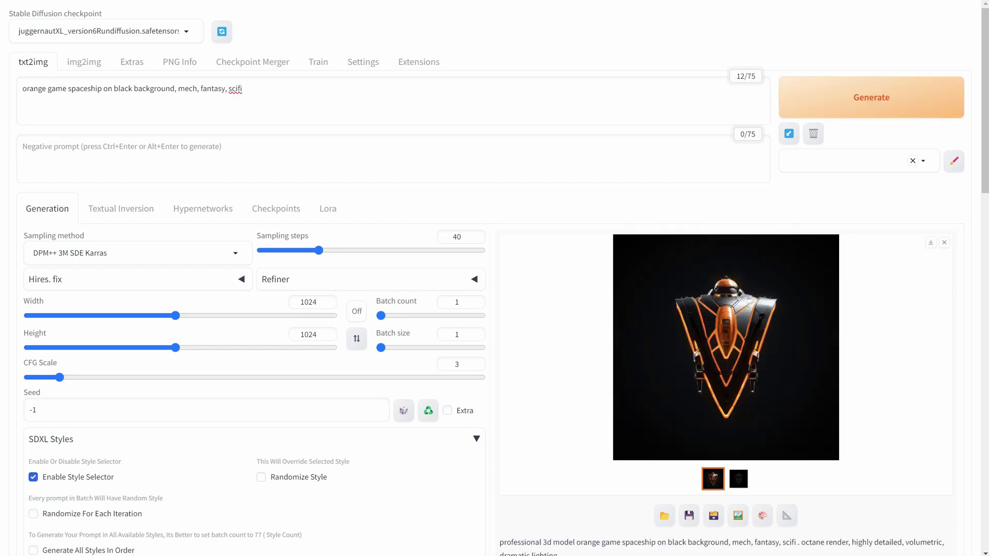
click(766, 298)
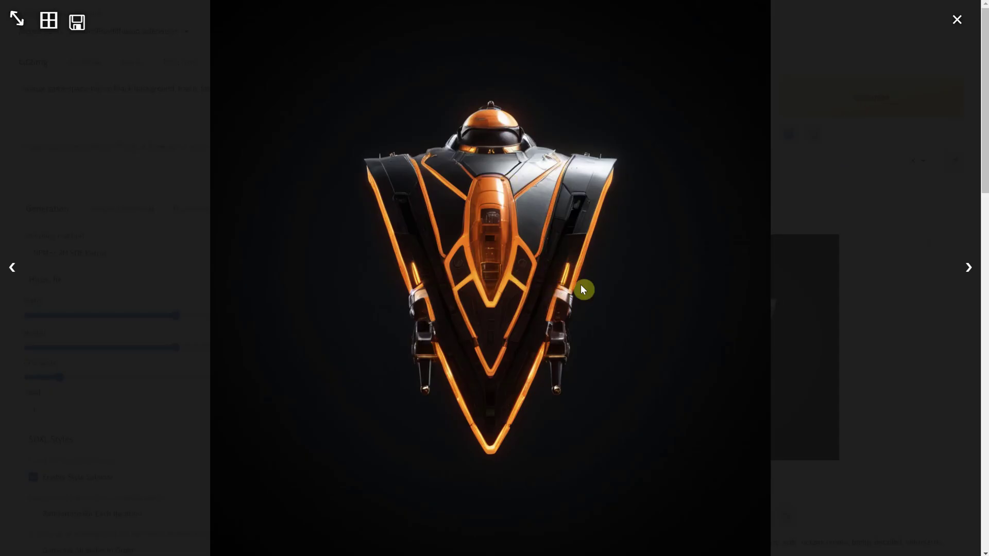
click(889, 379)
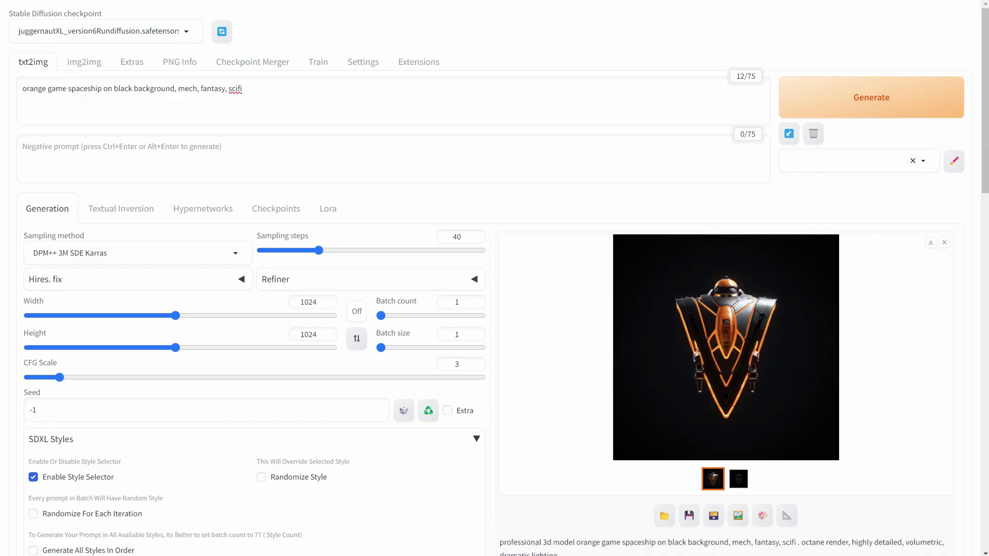
Paste the STARBLAZE logo prompt and set a tall 576x1024 (9:16) size
triple_click(273, 90)
text(STARBLAZE space shooter game logo)
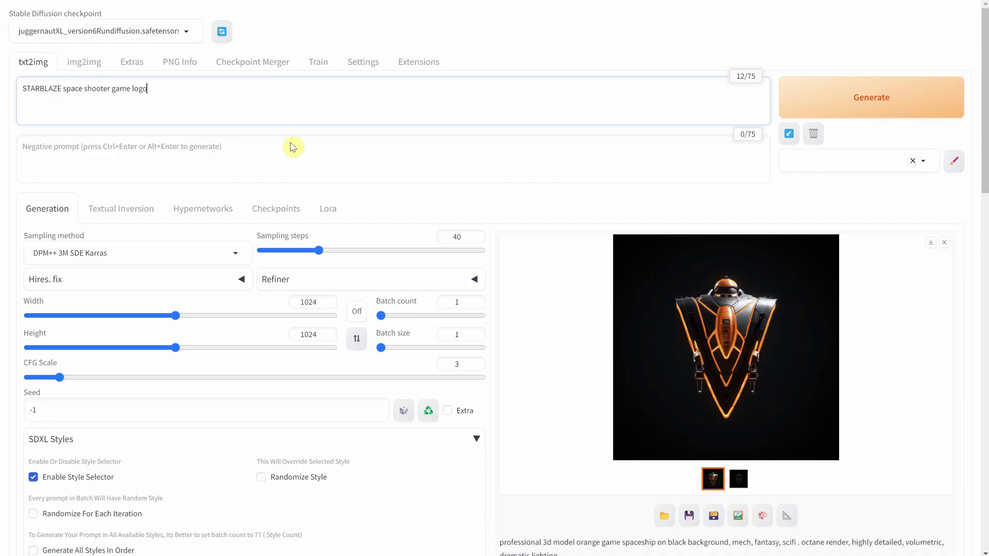
scroll(293, 135, down, 1)
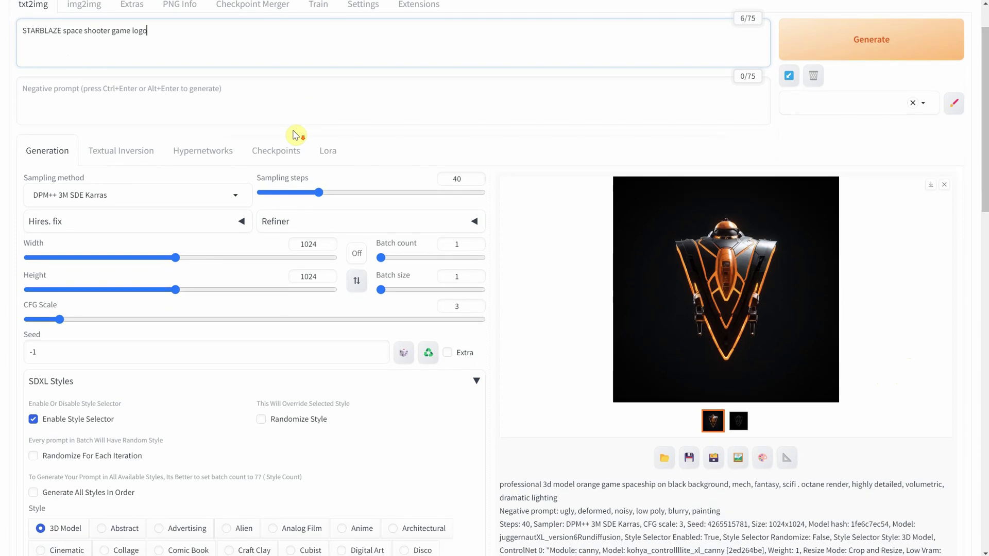
click(356, 253)
click(363, 336)
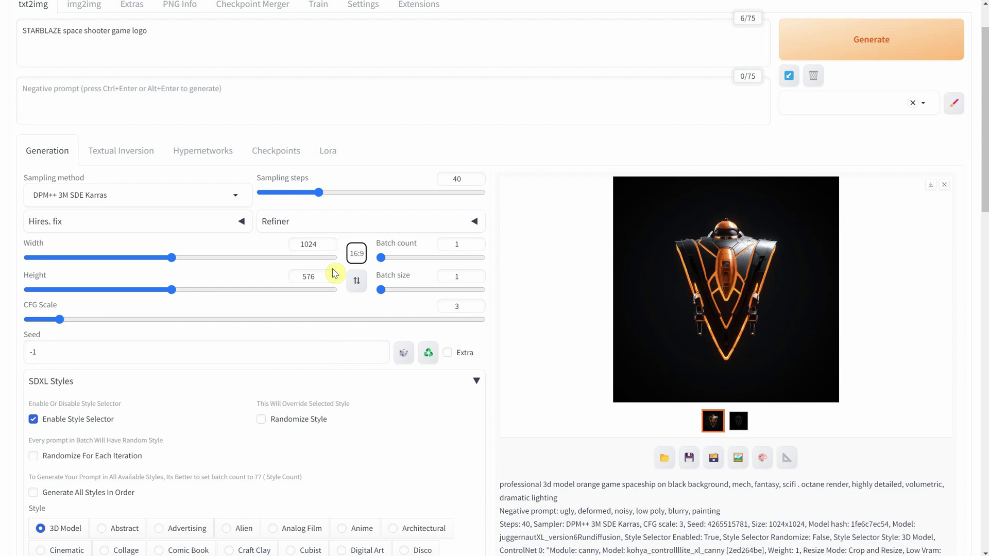
click(358, 285)
Load logo.jpg as the ControlNet reference, generate the logo, and preview it
scroll(356, 263, down, 10)
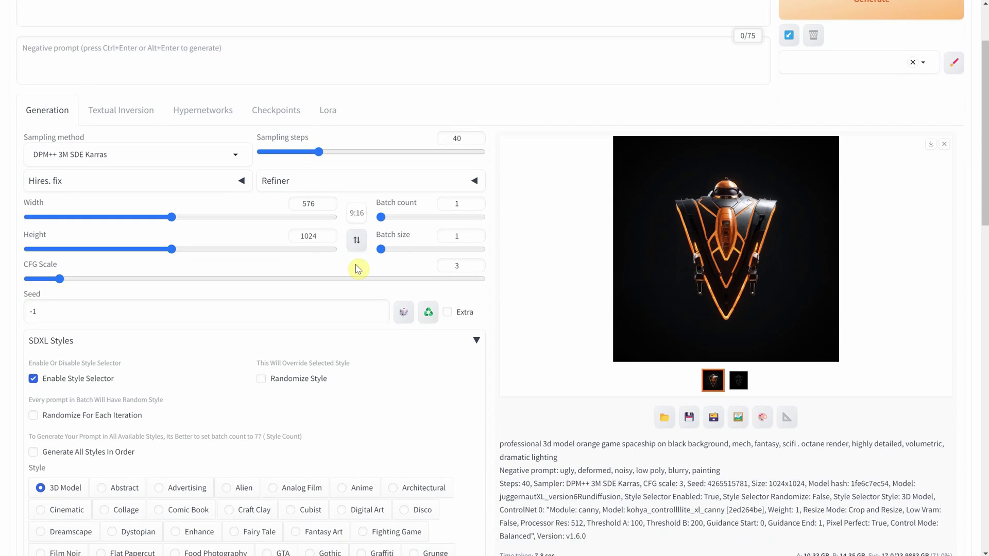
click(453, 281)
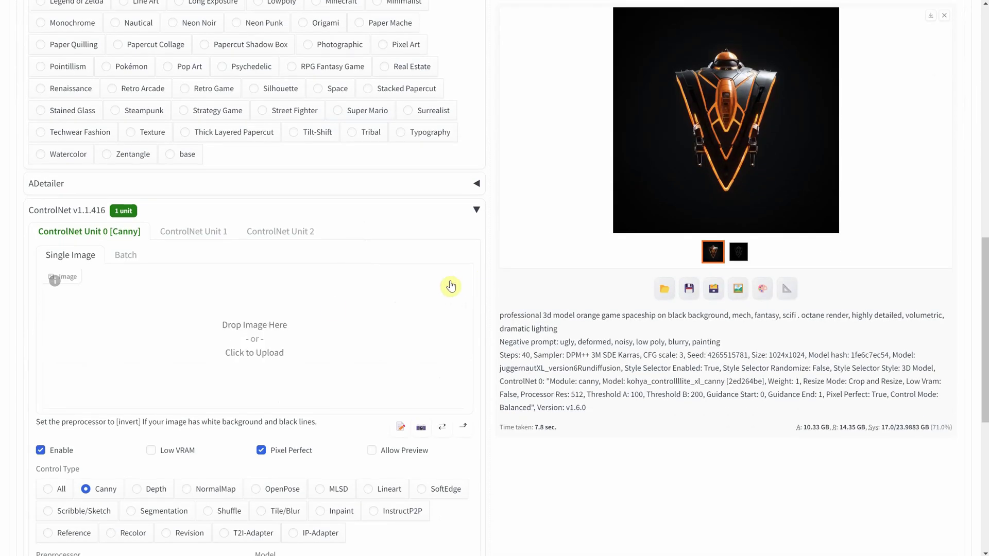
click(328, 308)
double_click(514, 38)
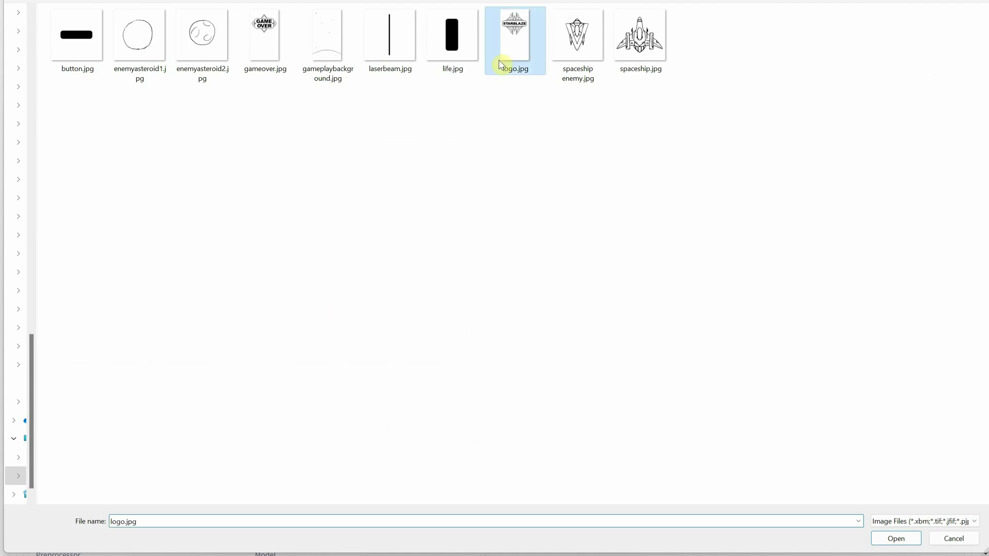
scroll(667, 212, up, 15)
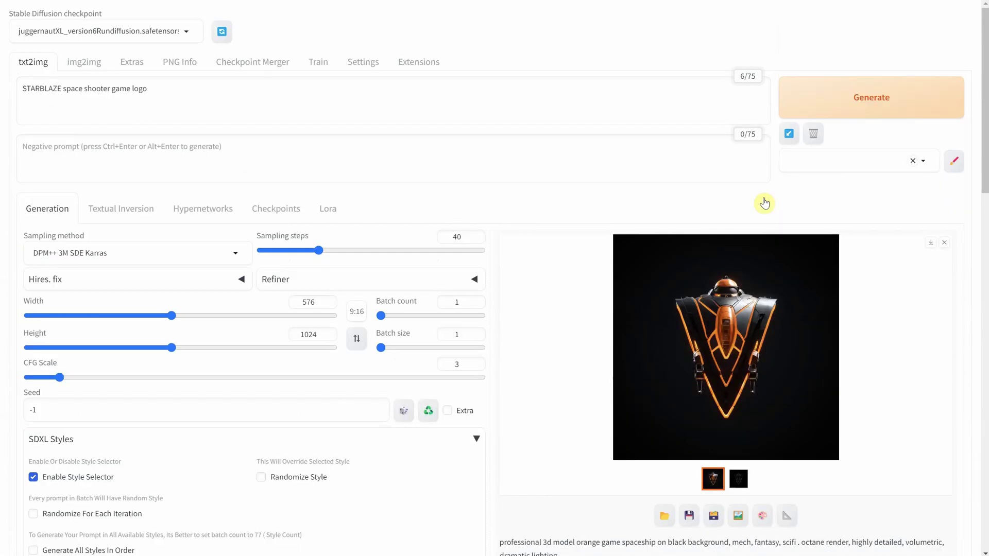
click(858, 98)
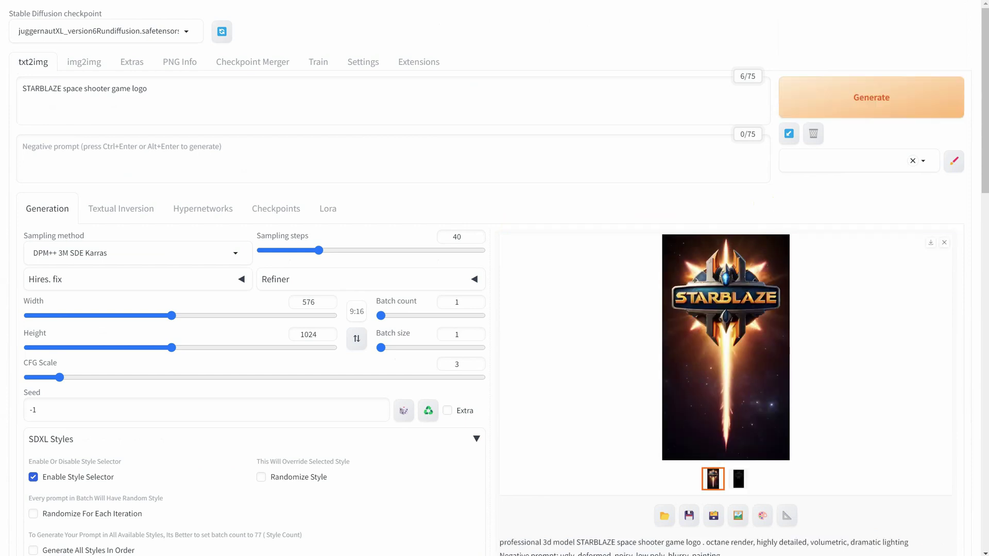
click(742, 354)
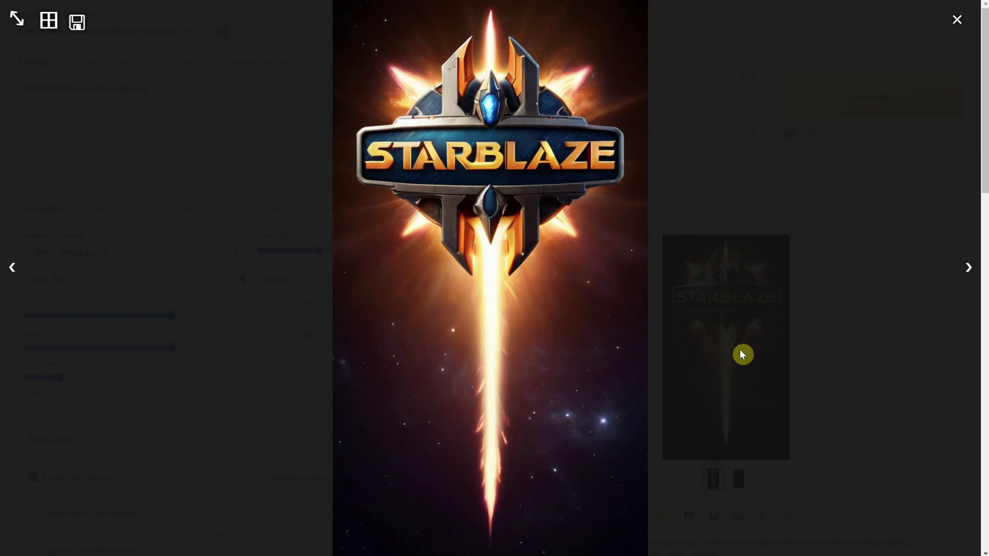
click(956, 21)
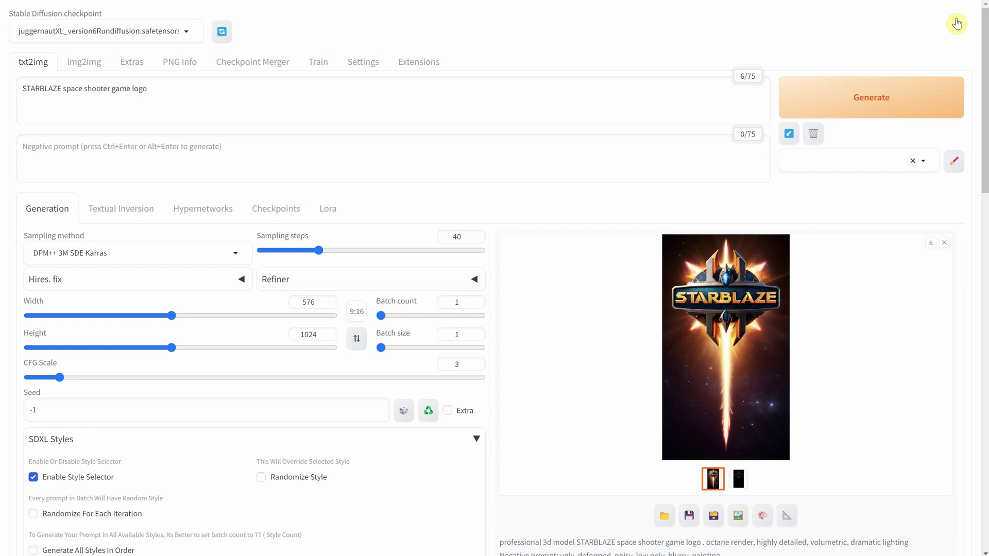
Fix the seed to 2023 and regenerate the logo
triple_click(99, 410)
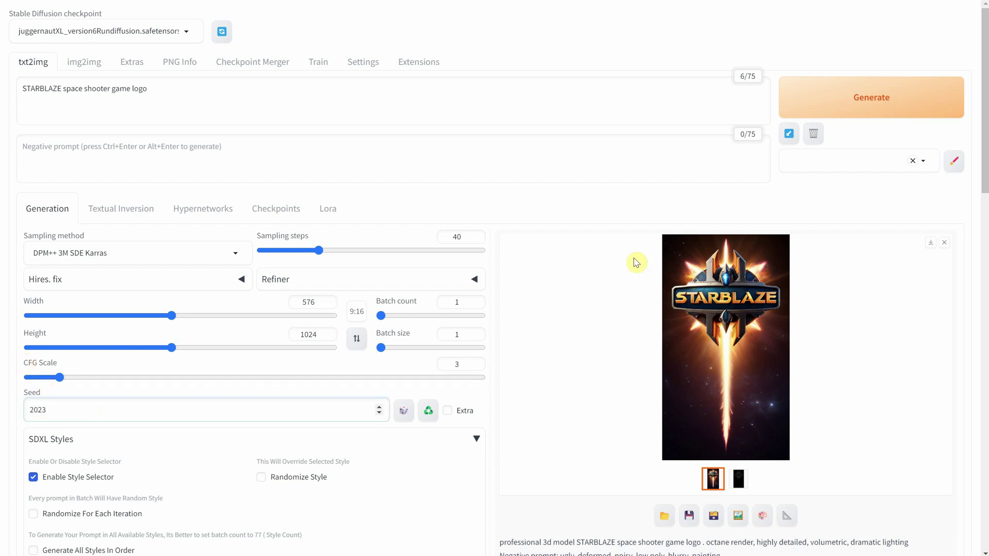
text(2023)
key(ctrl+Return)
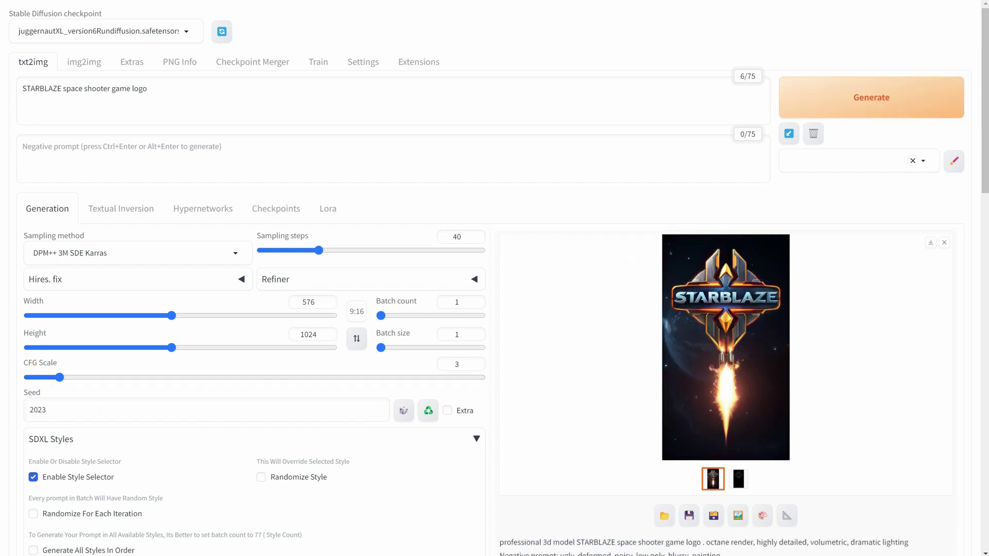
click(728, 325)
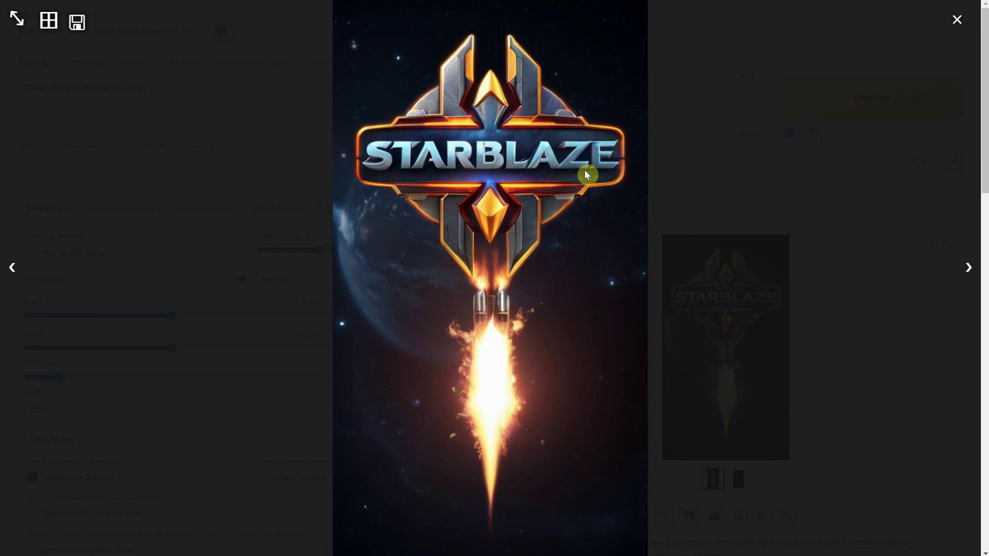
click(958, 20)
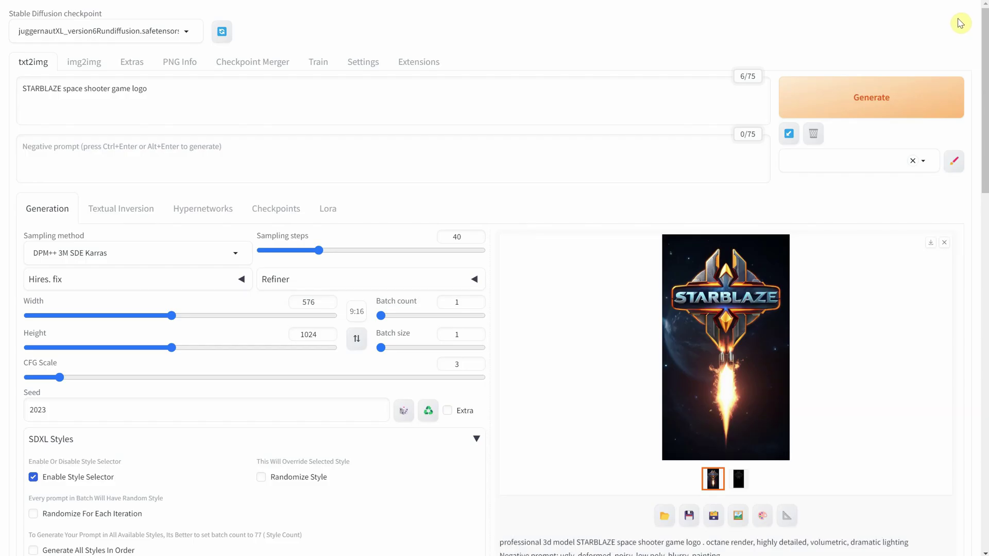
Enable Hires. fix and generate the logo upscaled to 1152x2048, then preview it
click(219, 280)
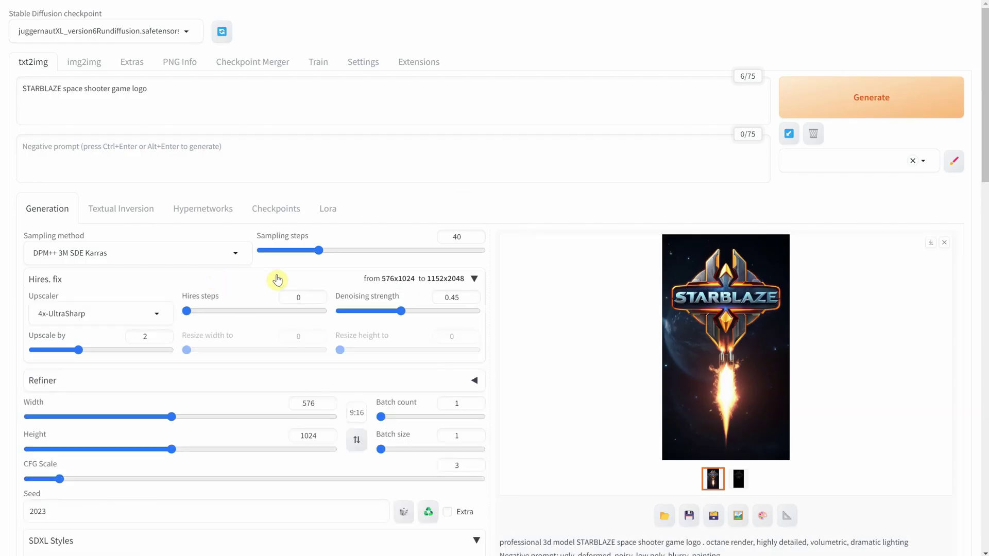
click(832, 97)
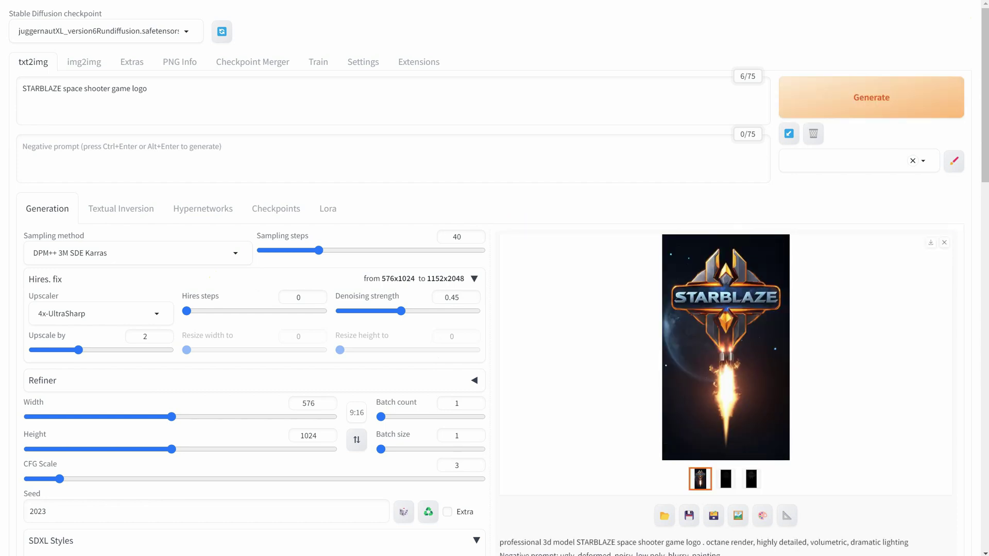
click(718, 275)
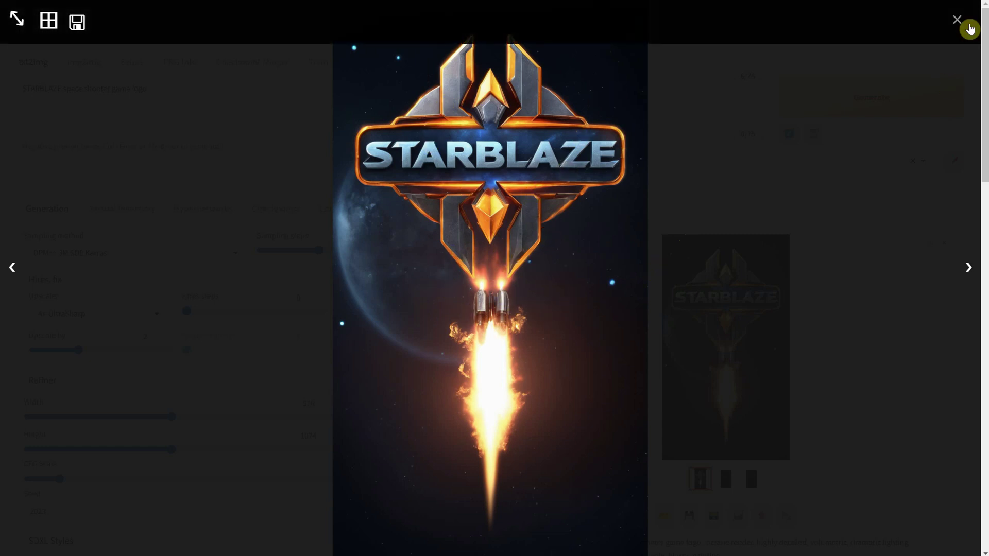
click(958, 23)
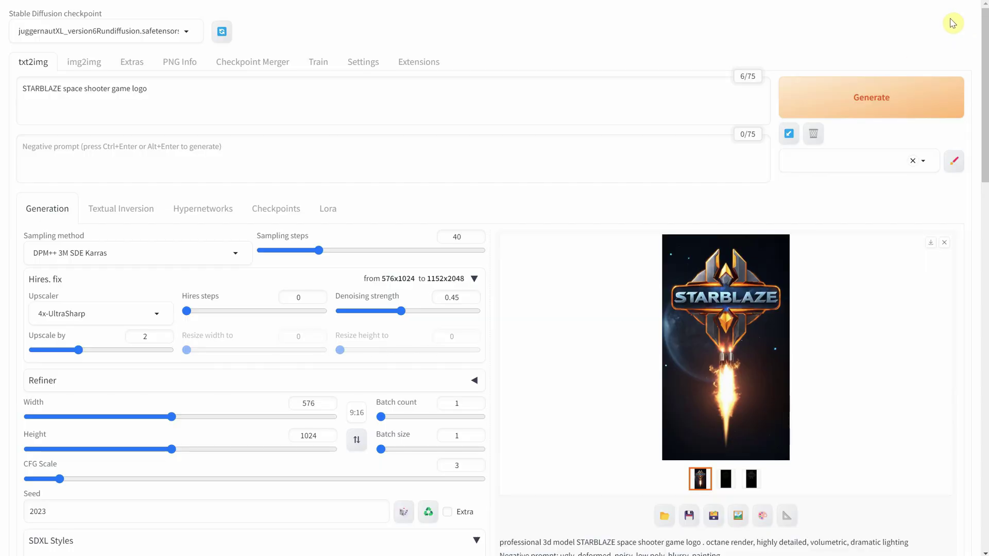
Paste the light gray asteroid prompt and set a square 1:1 aspect ratio
triple_click(180, 99)
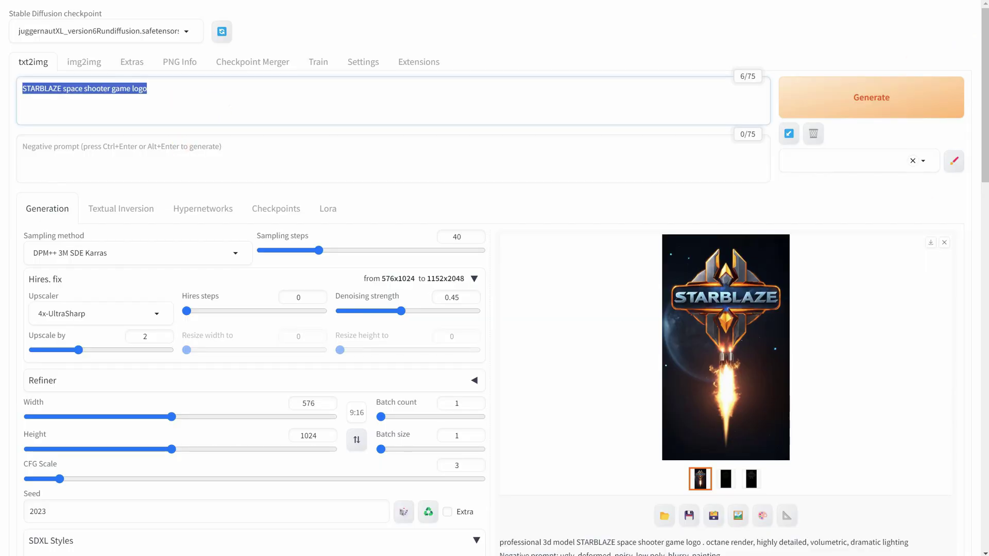
text(3d light gray asteroid with craters on solid black background)
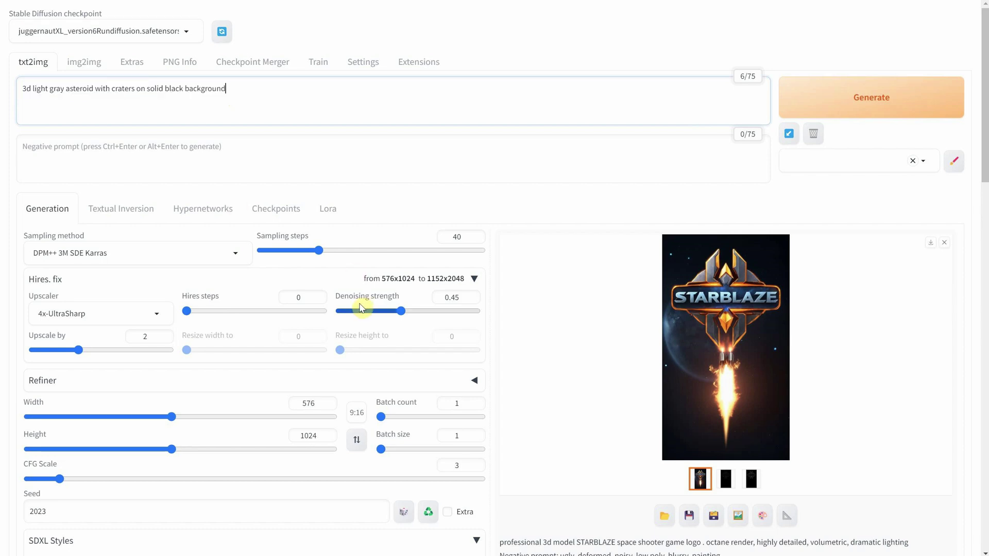
click(356, 412)
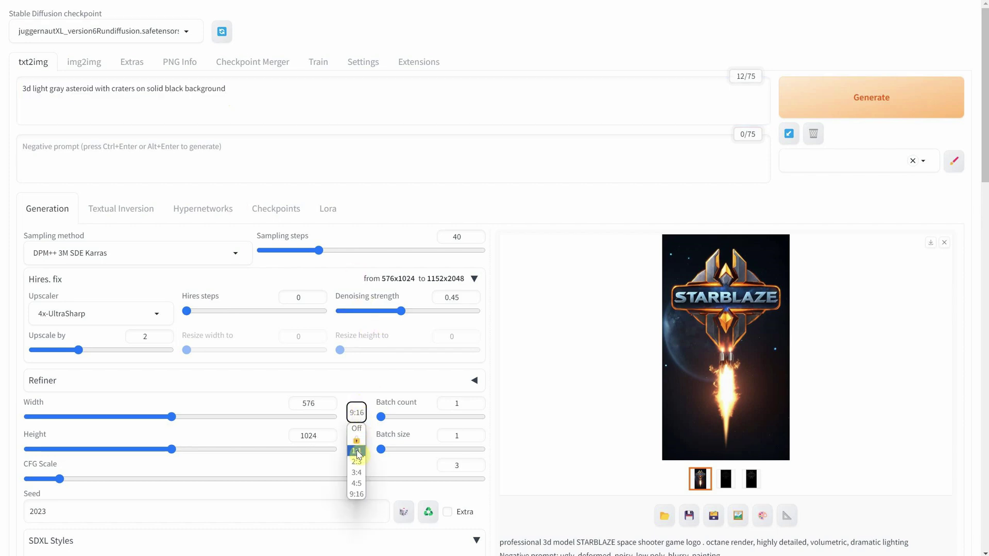
click(357, 450)
Load enemyasteroid2.jpg into ControlNet, generate the 1024x1024 asteroid, and preview it
scroll(356, 329, down, 2)
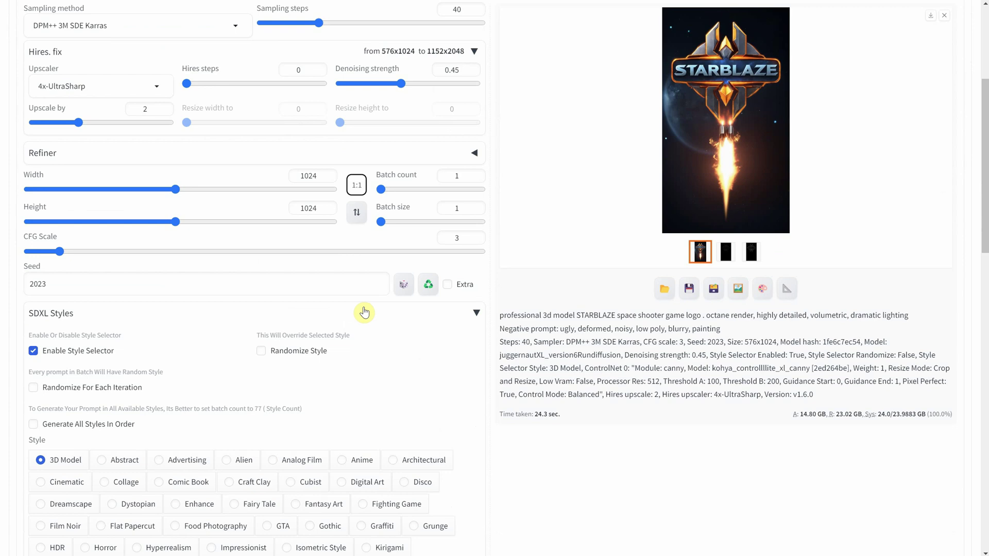
scroll(364, 312, down, 12)
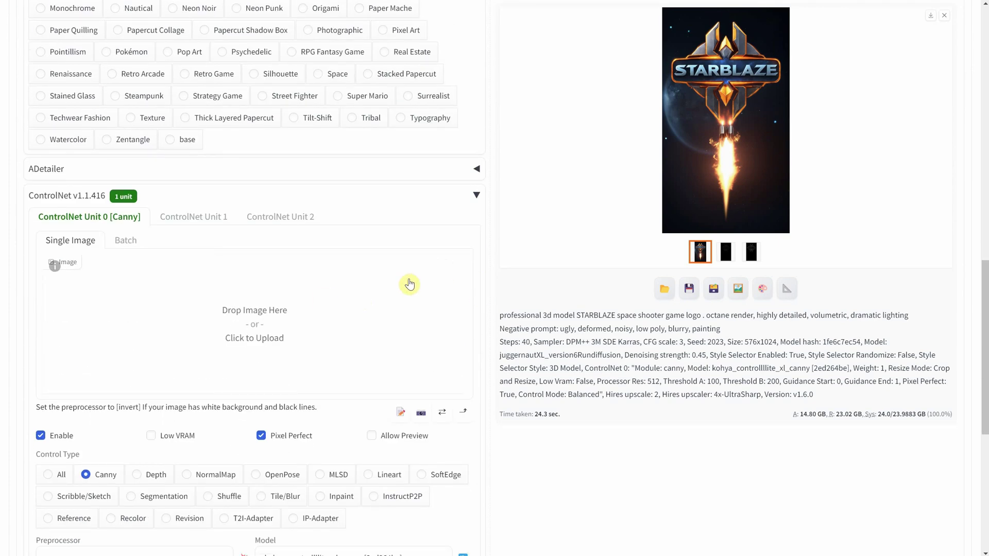
click(409, 284)
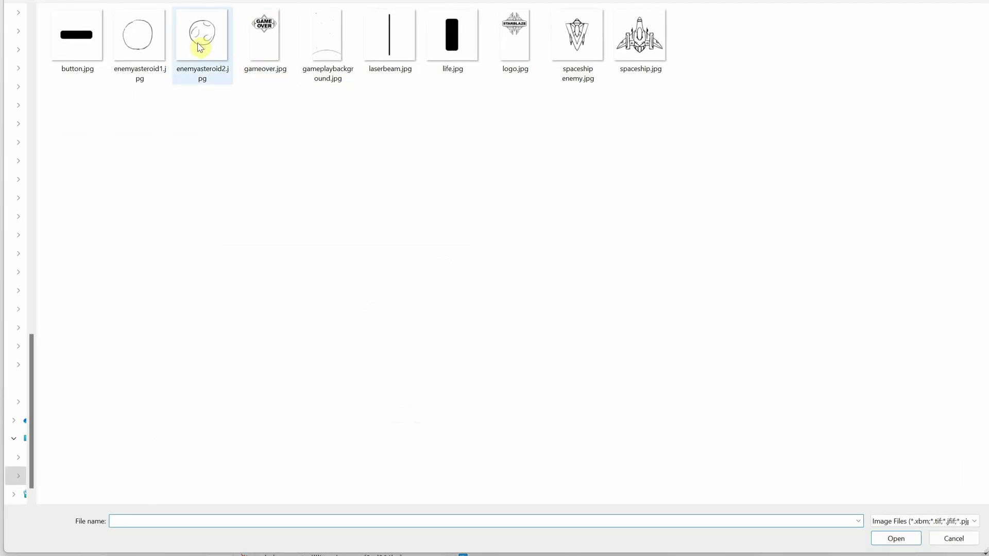
double_click(200, 48)
scroll(773, 113, up, 15)
click(839, 96)
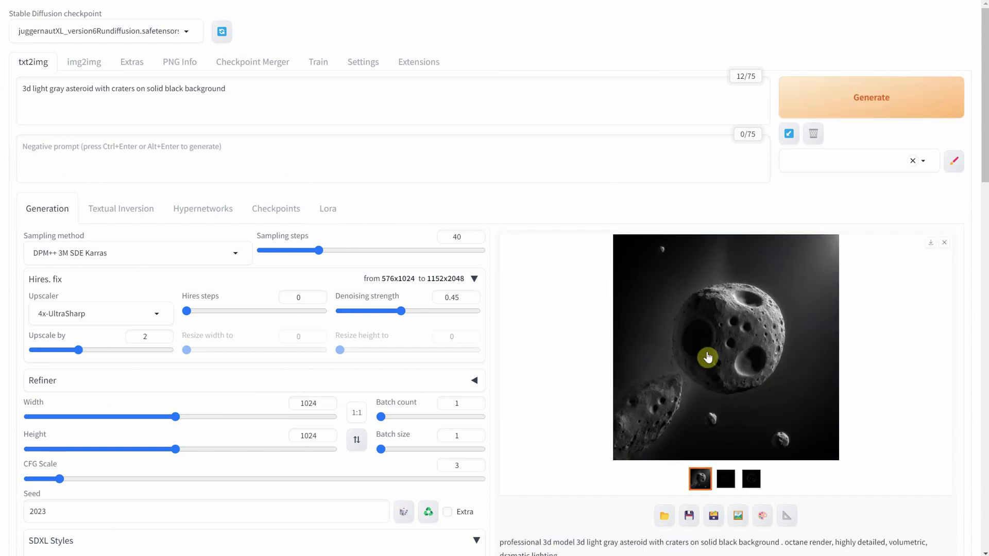
click(707, 357)
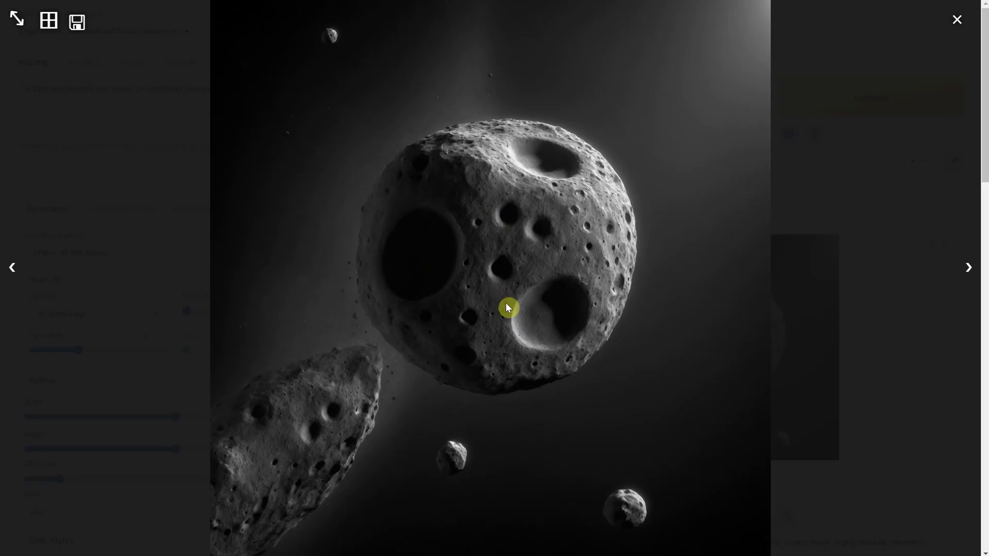
click(961, 22)
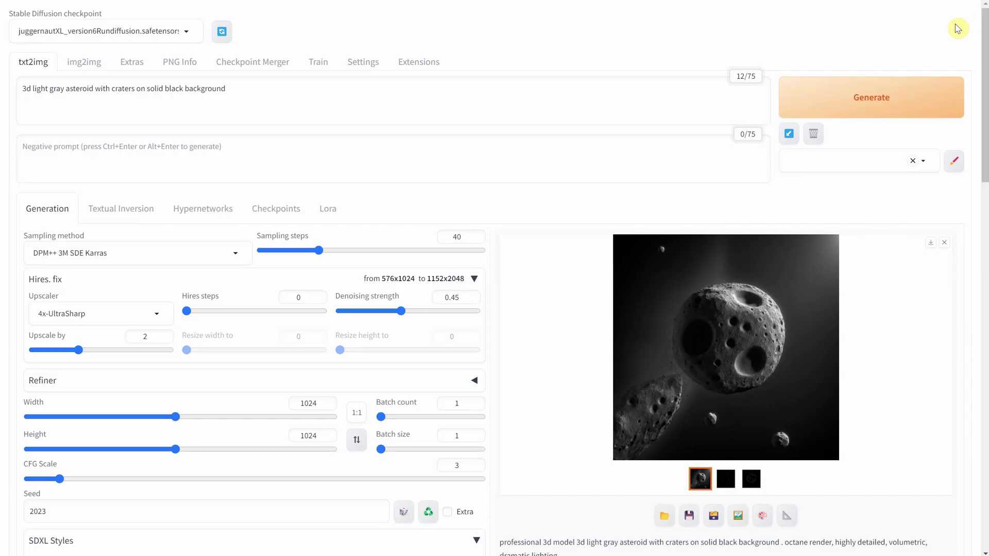
Replace the prompt with the blank orange-edged metal button description and collapse Hires. fix
click(311, 93)
key(ctrl+a)
text(front view, blank empty button, made from rough metal, orange edge, iron, on a black background, mech, scifi, game asset)
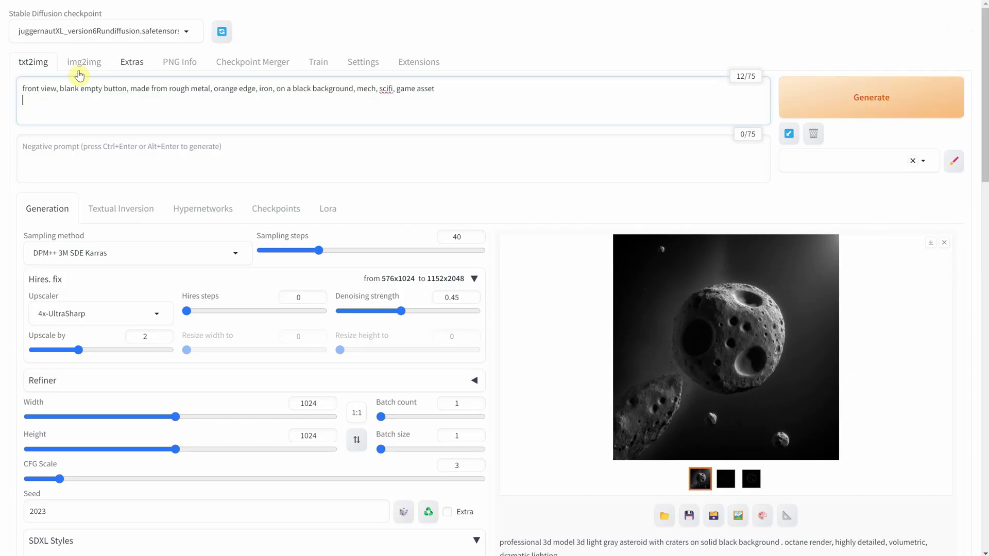
scroll(340, 209, down, 1)
scroll(340, 209, down, 2)
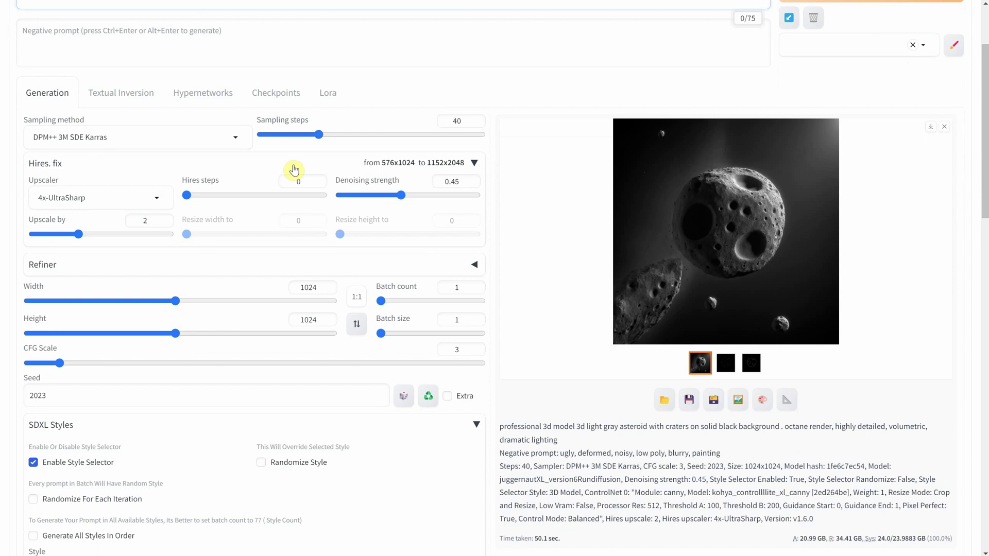
click(98, 165)
Swap the ControlNet sketch for button.jpg, generate the button, and view it full-screen
scroll(153, 182, down, 2)
scroll(153, 182, down, 8)
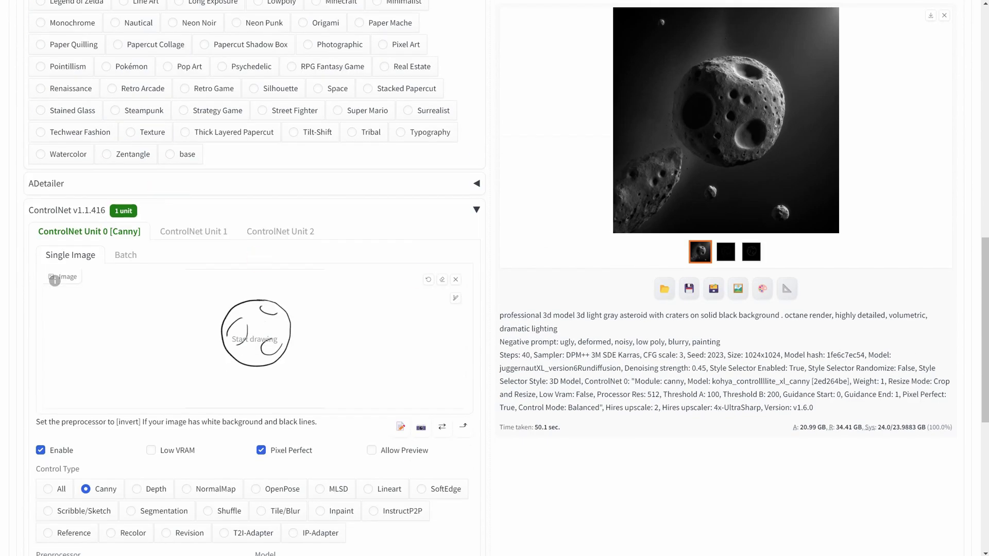
click(455, 285)
click(380, 324)
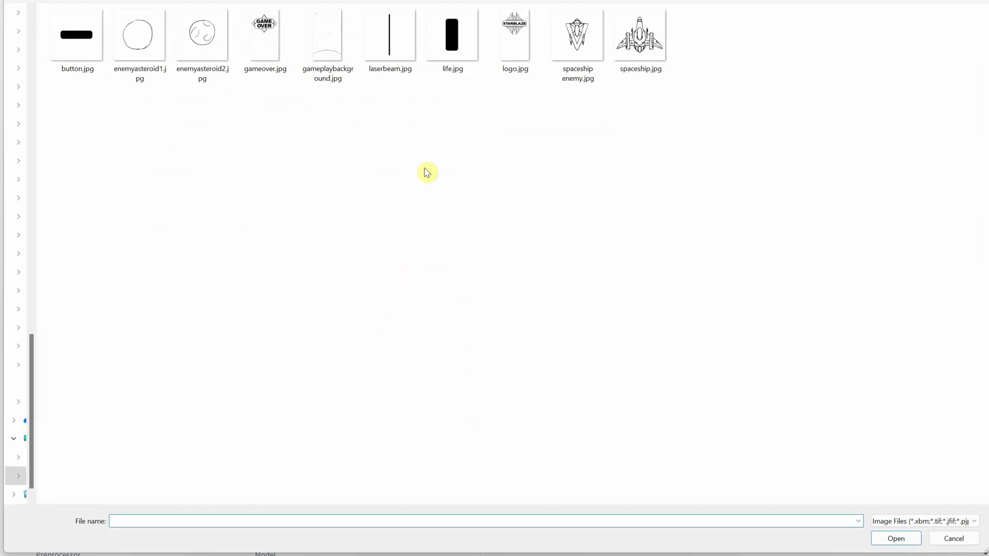
double_click(93, 57)
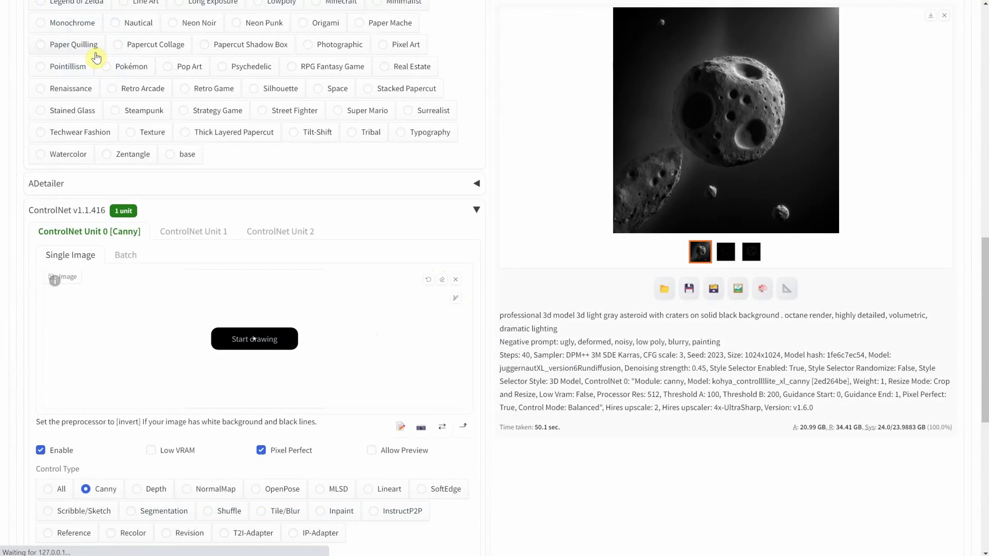
scroll(798, 139, up, 8)
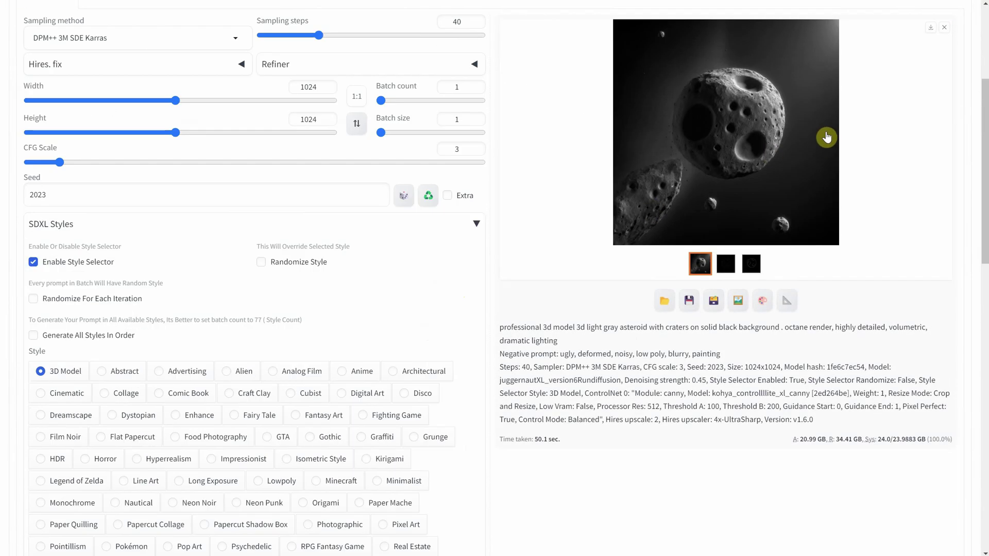
scroll(827, 137, up, 4)
click(872, 95)
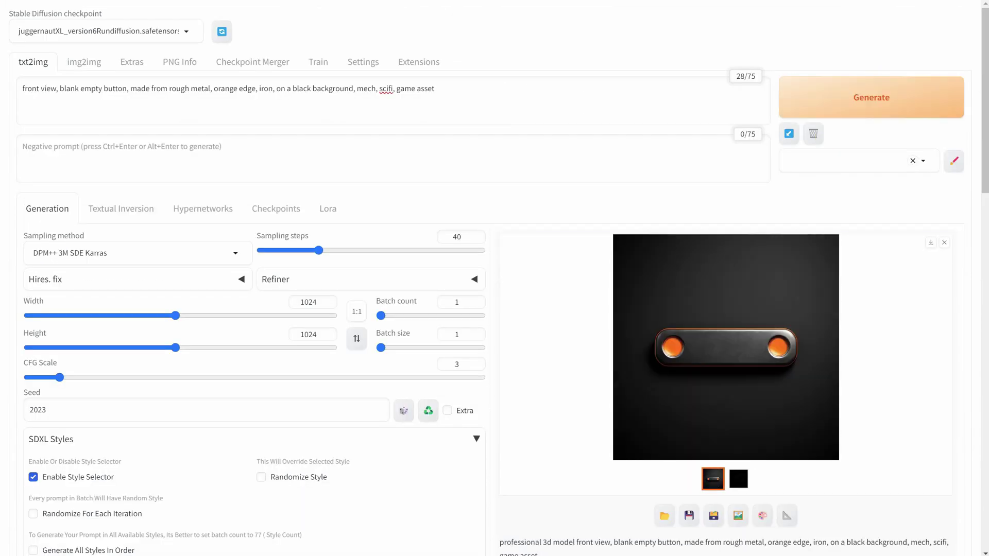
click(793, 315)
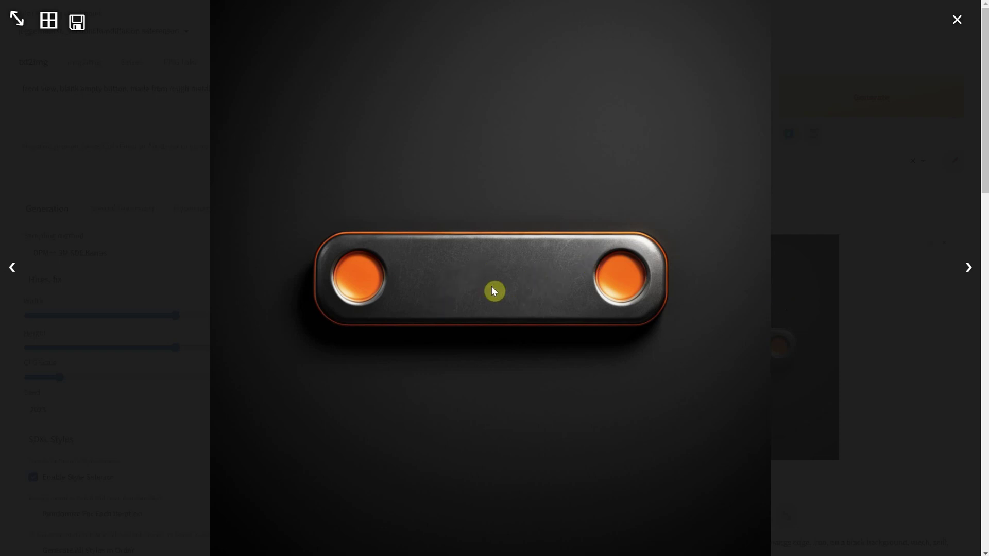
In ChatGPT, review the StarBlaze game request and its asset list from buttonexit.png to life4.png
click(959, 22)
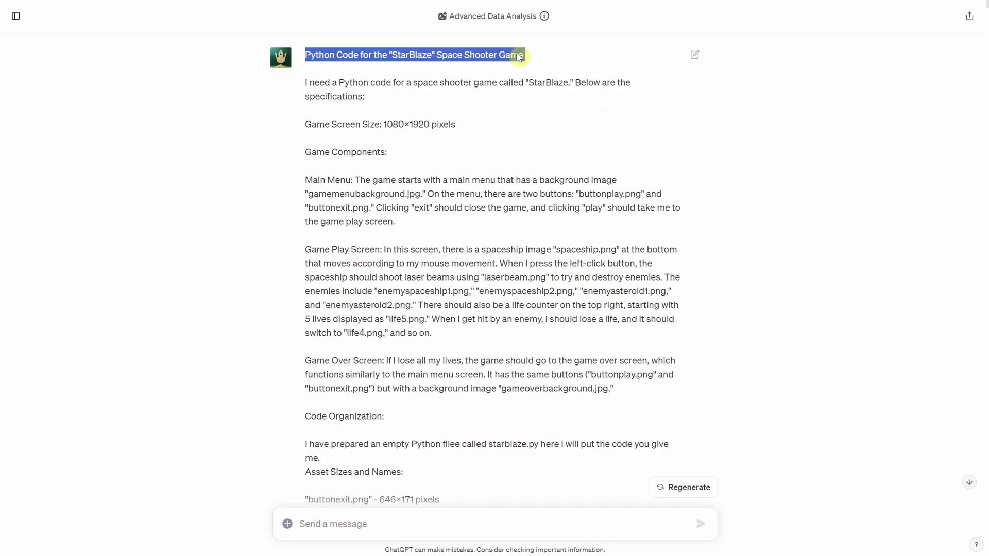
click(568, 70)
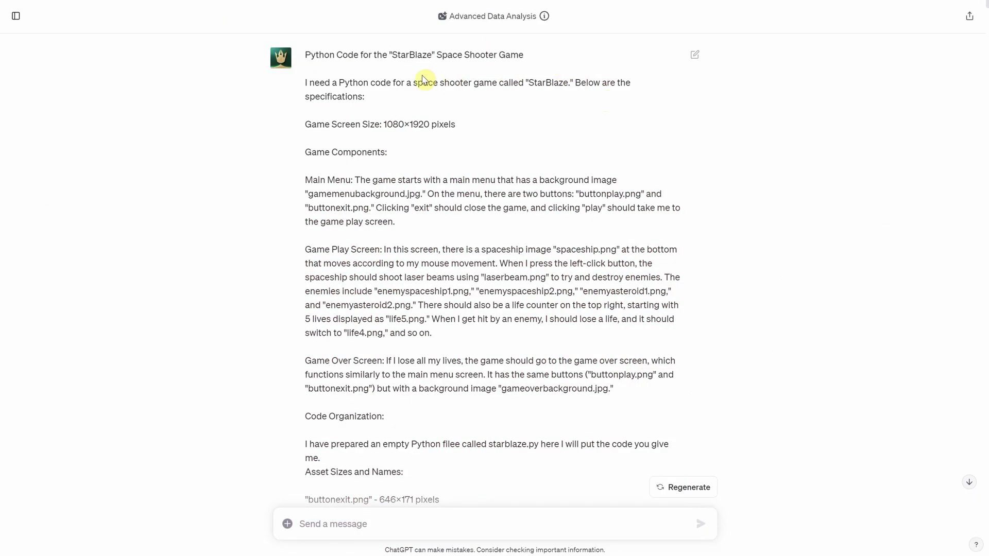
triple_click(301, 93)
click(452, 115)
scroll(409, 123, down, 3)
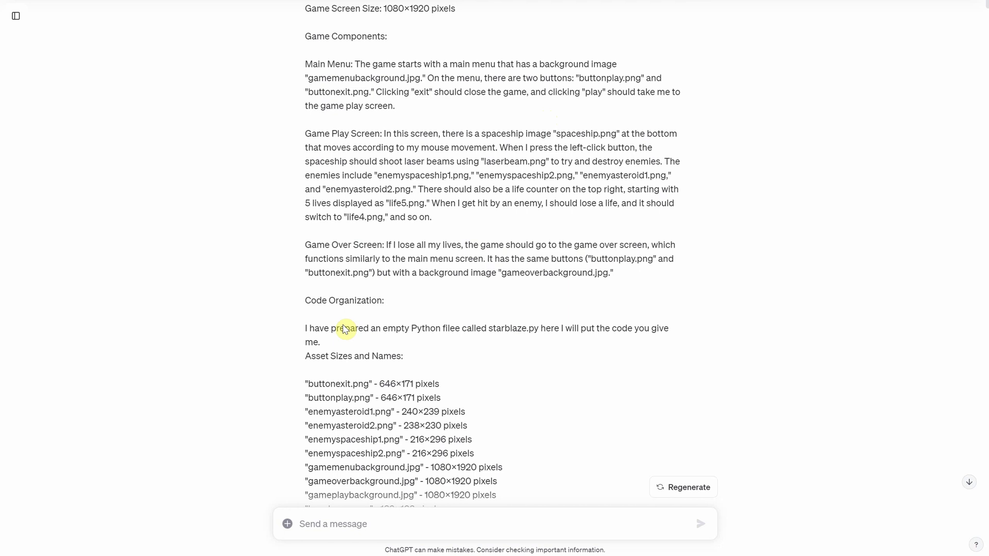
scroll(391, 298, down, 4)
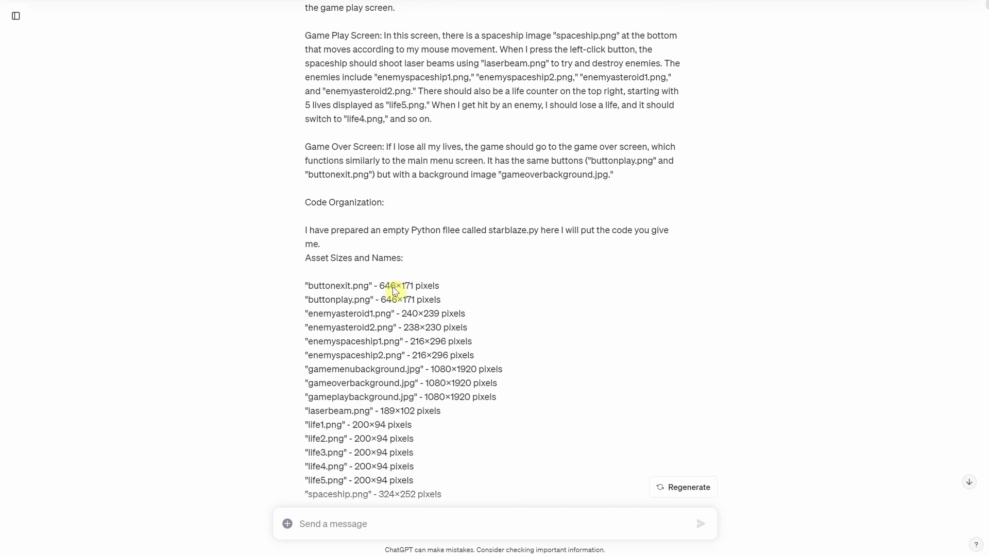
drag(305, 209, 481, 400)
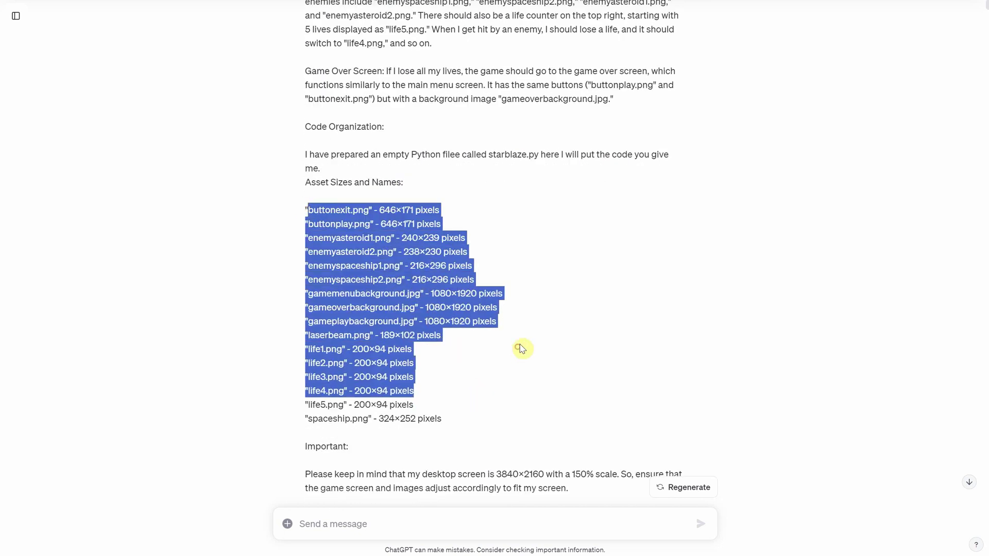
click(558, 270)
Scroll through ChatGPT's reply with the pygame code for starblaze.py
scroll(559, 268, down, 3)
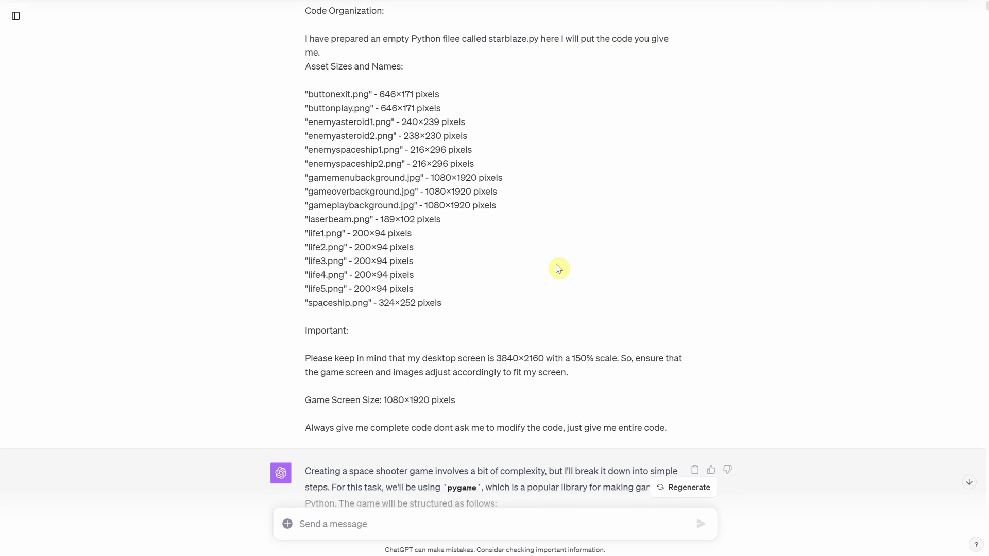
scroll(559, 269, down, 5)
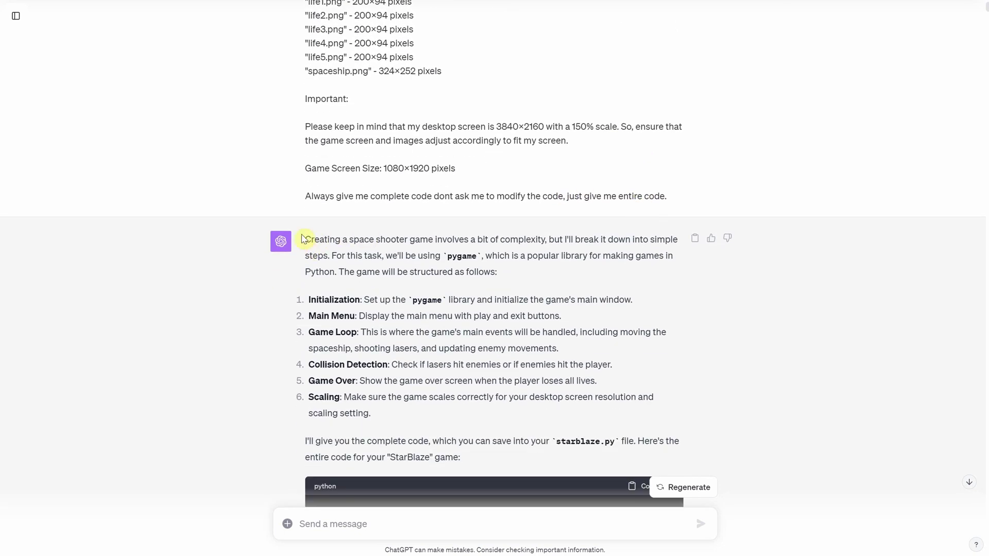
drag(303, 238, 555, 241)
click(710, 325)
scroll(706, 304, down, 8)
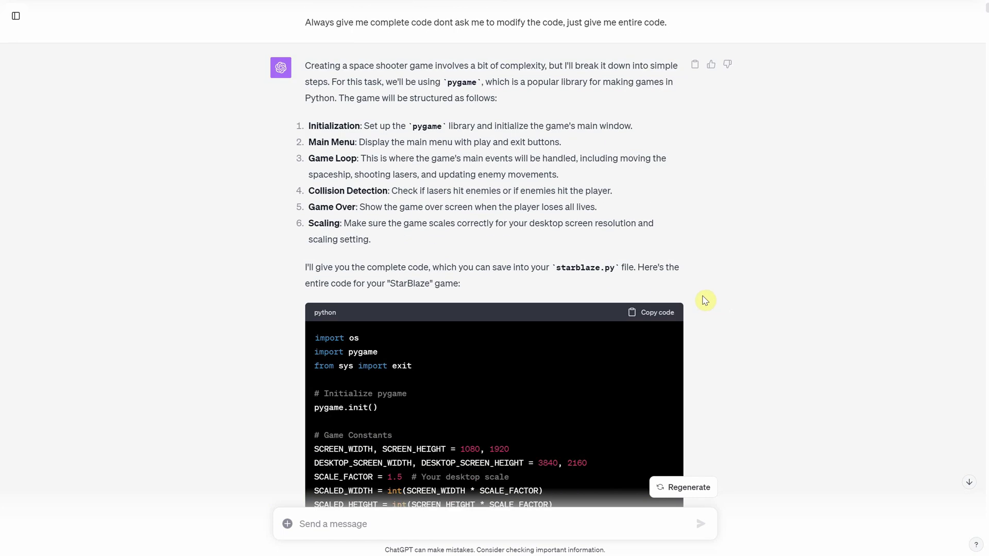
scroll(689, 279, down, 9)
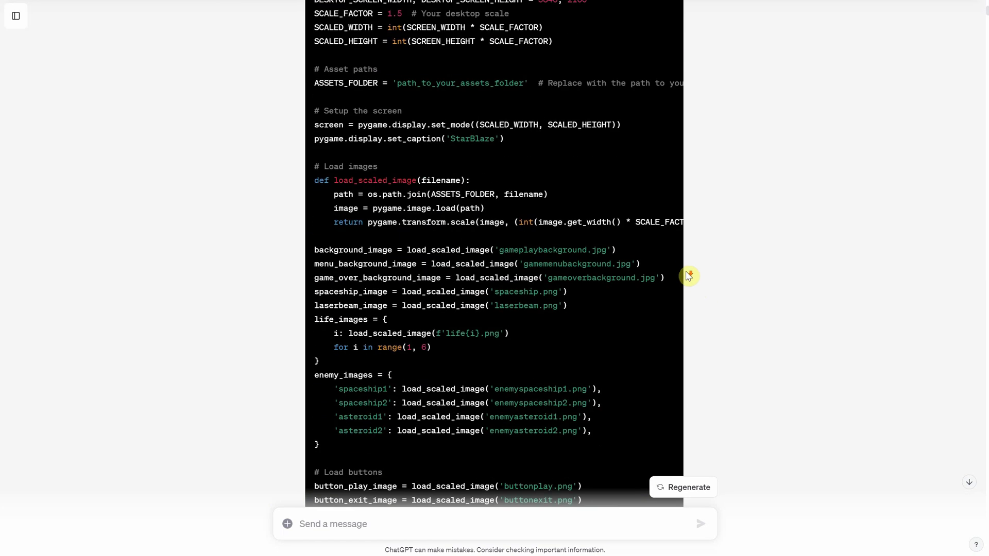
scroll(688, 272, down, 12)
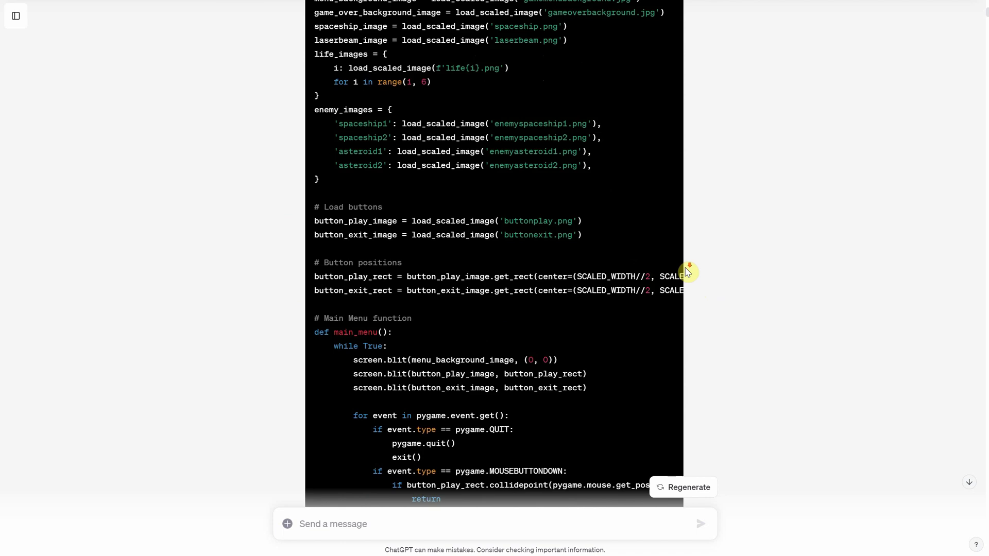
scroll(688, 271, down, 3)
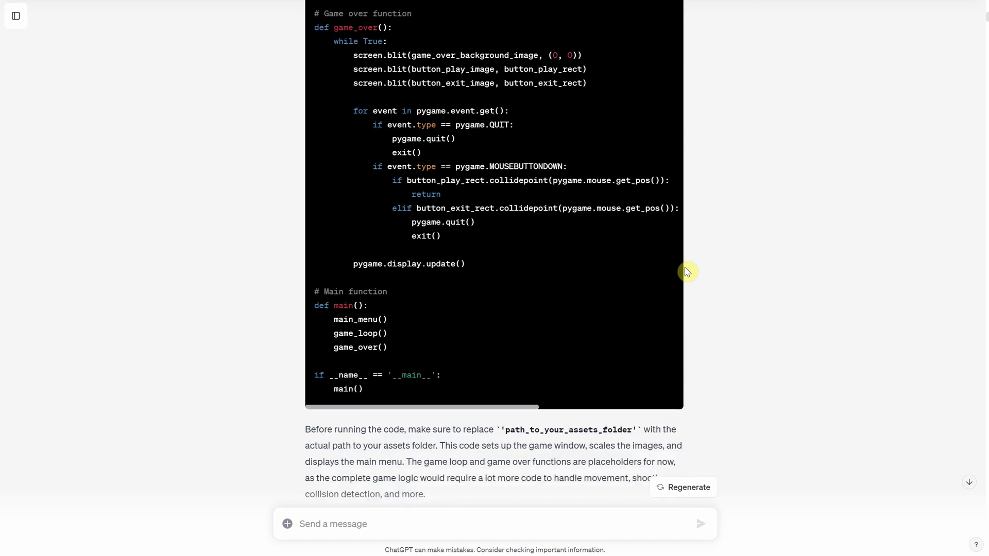
scroll(688, 271, down, 4)
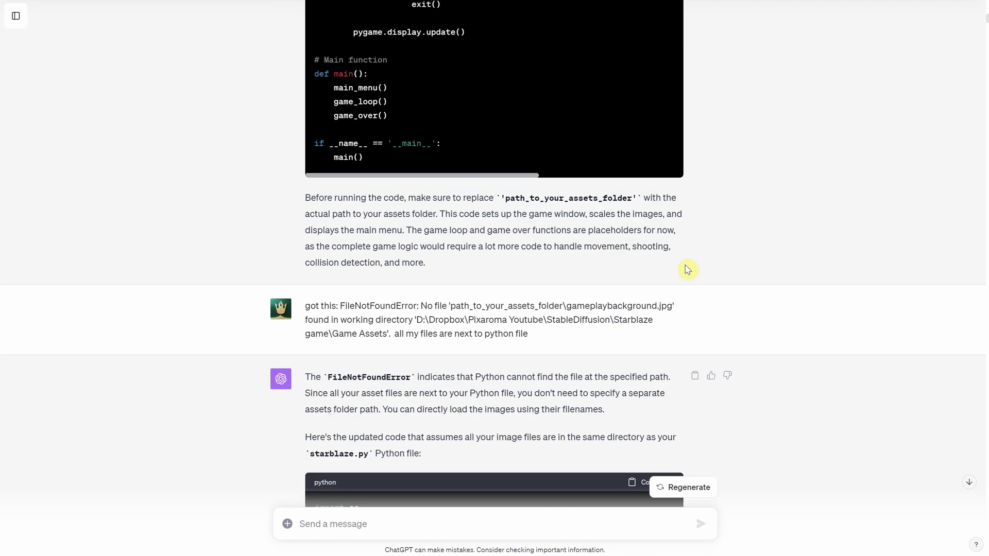
drag(298, 307, 537, 330)
click(537, 330)
scroll(538, 330, down, 3)
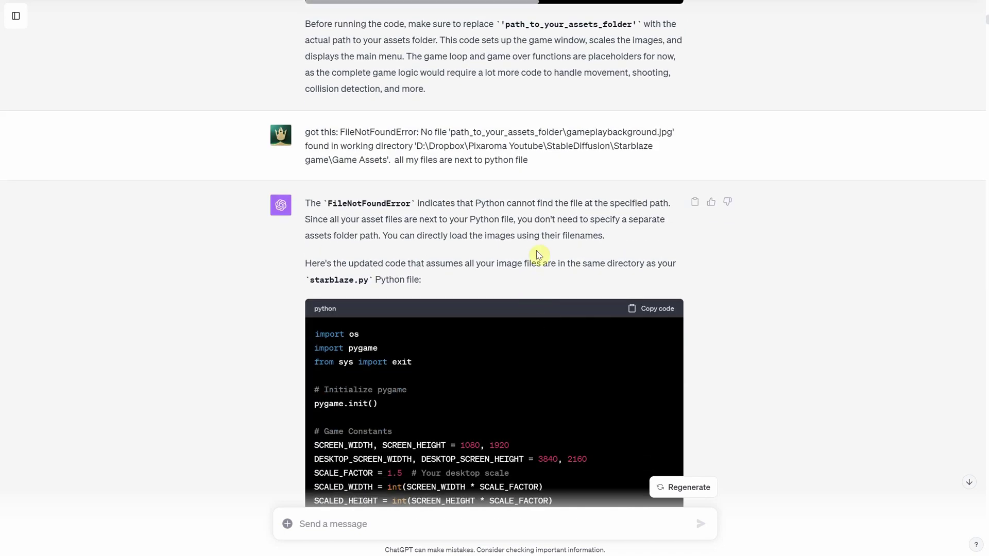
drag(509, 203, 596, 202)
click(618, 258)
scroll(600, 245, down, 5)
scroll(567, 268, down, 20)
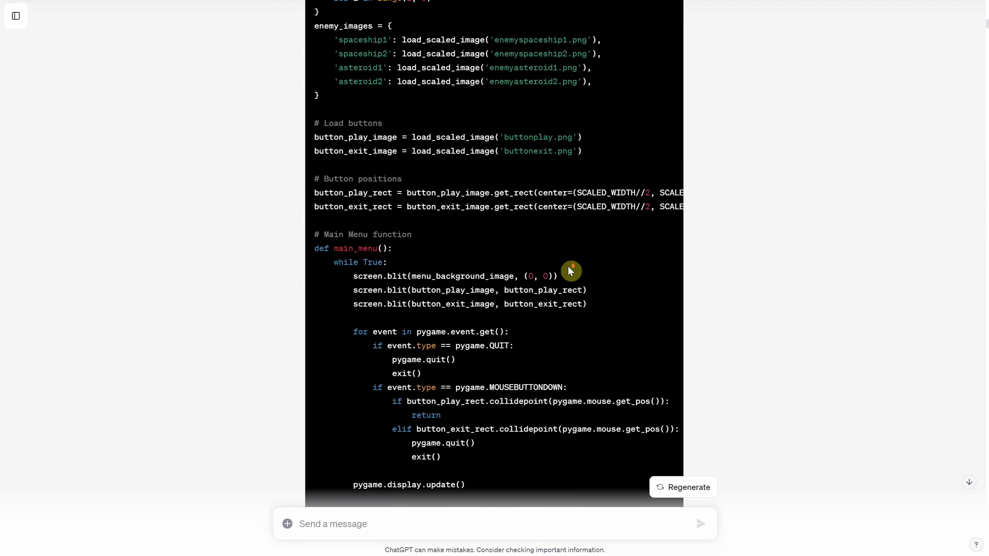
scroll(569, 267, down, 3)
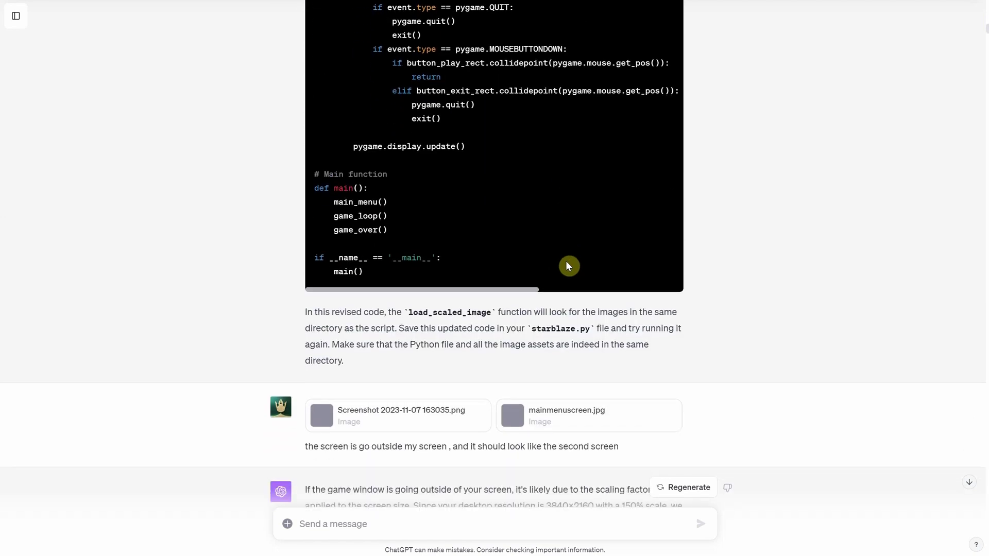
drag(398, 306, 517, 330)
click(603, 360)
scroll(604, 355, down, 3)
scroll(592, 325, down, 2)
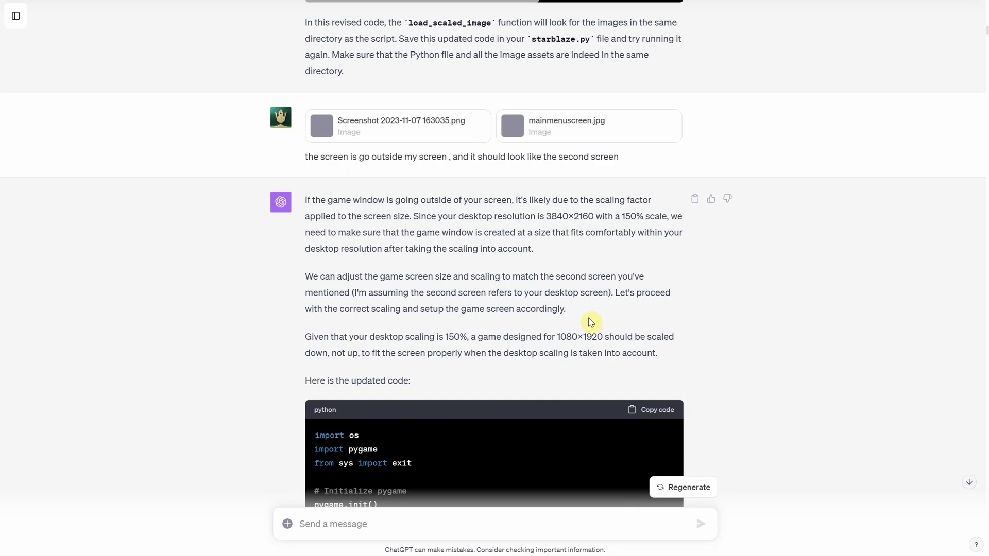
scroll(590, 322, down, 20)
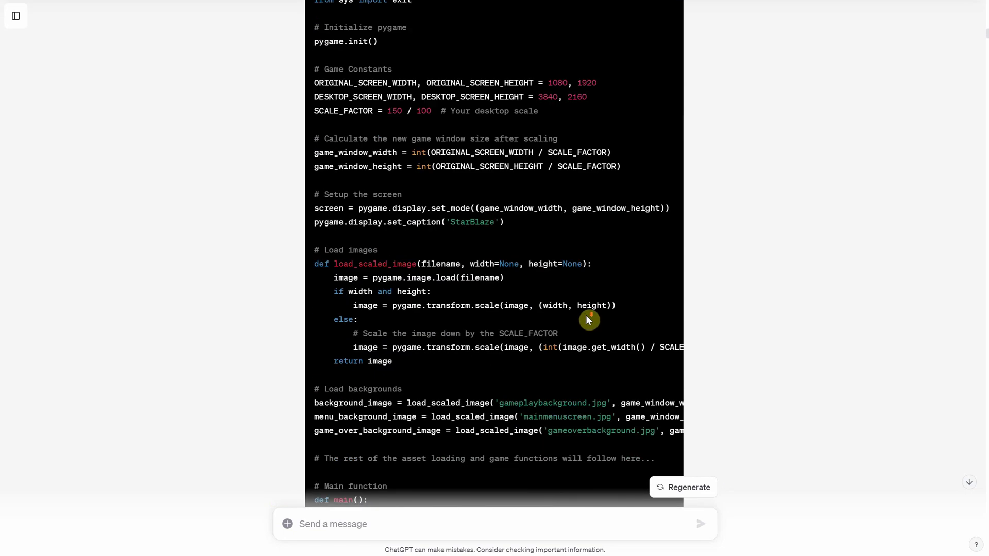
scroll(584, 309, down, 20)
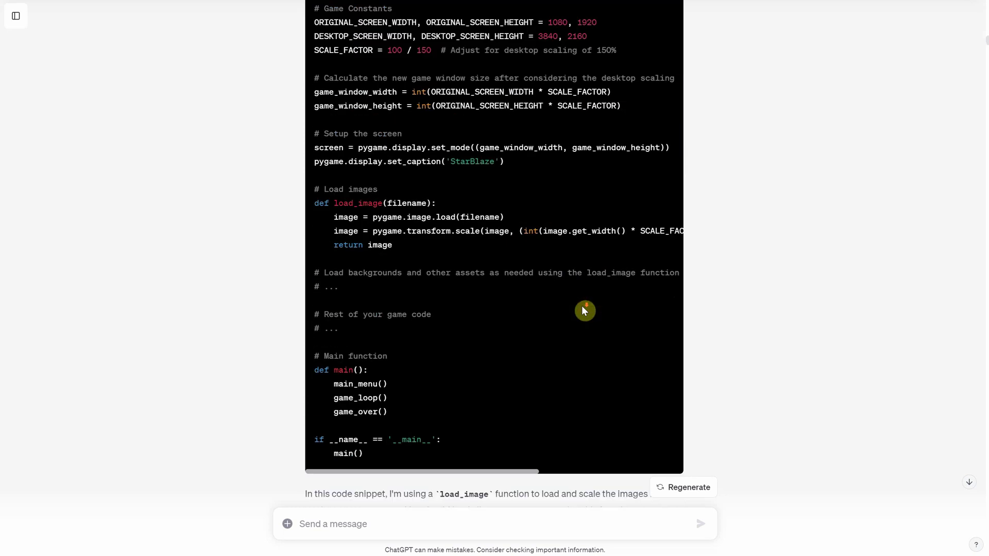
Review the asset-loading reply and the first traceback sent back to ChatGPT
scroll(583, 305, down, 2)
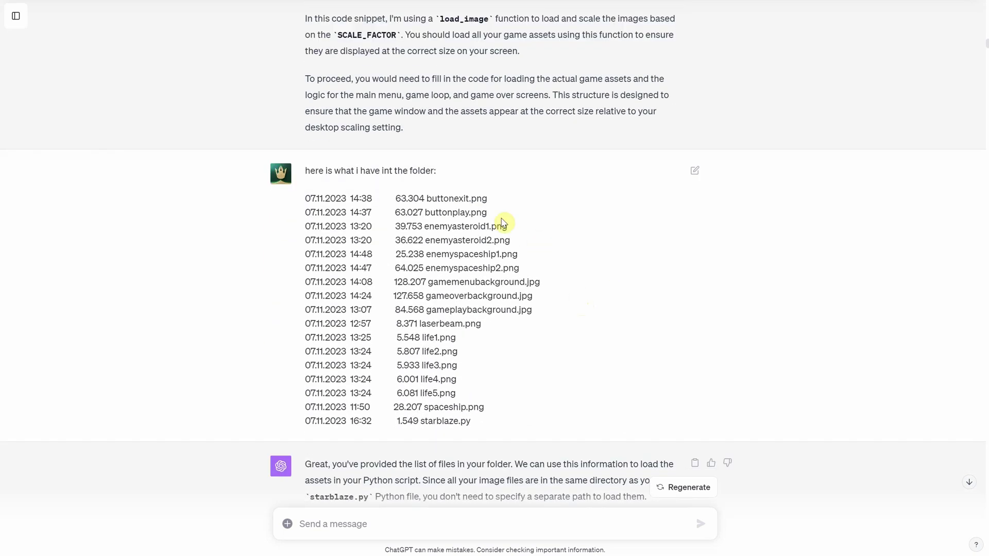
drag(390, 192, 534, 380)
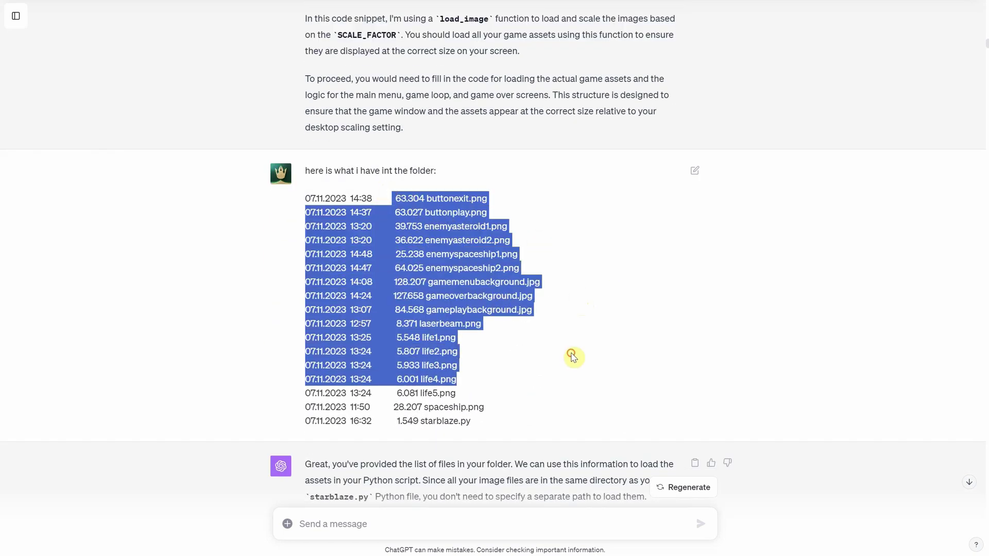
scroll(571, 340, down, 5)
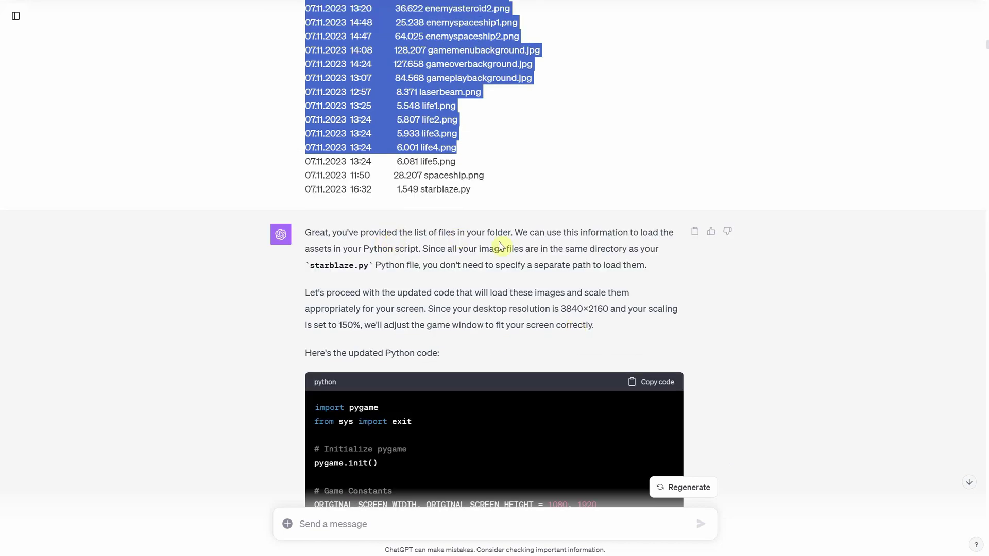
drag(513, 232, 419, 242)
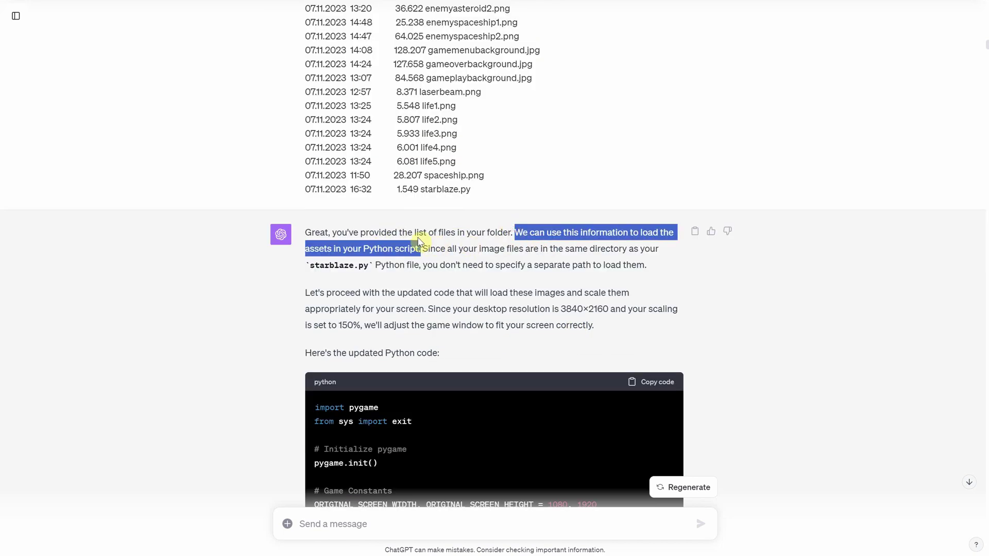
click(476, 262)
scroll(548, 272, down, 19)
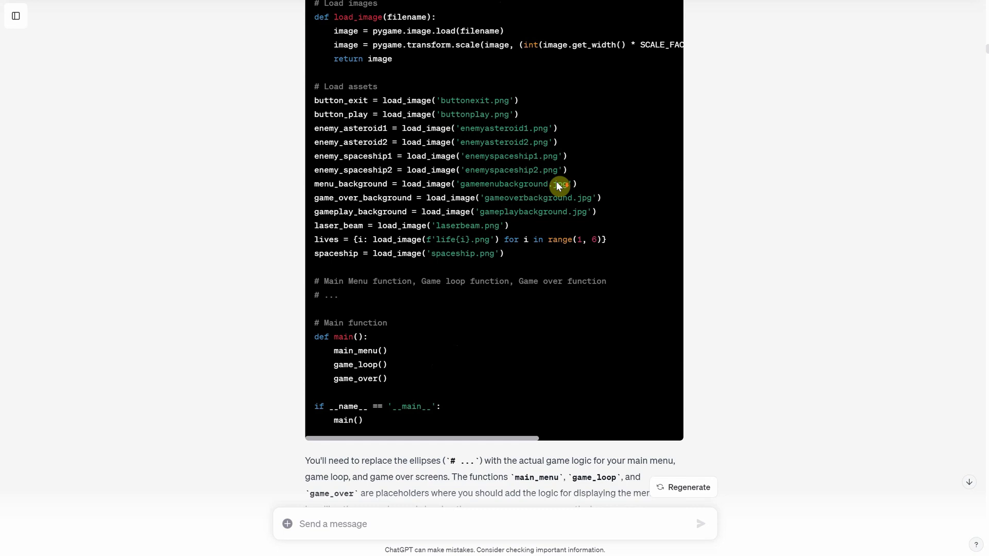
scroll(565, 190, down, 5)
drag(305, 181, 496, 285)
click(561, 286)
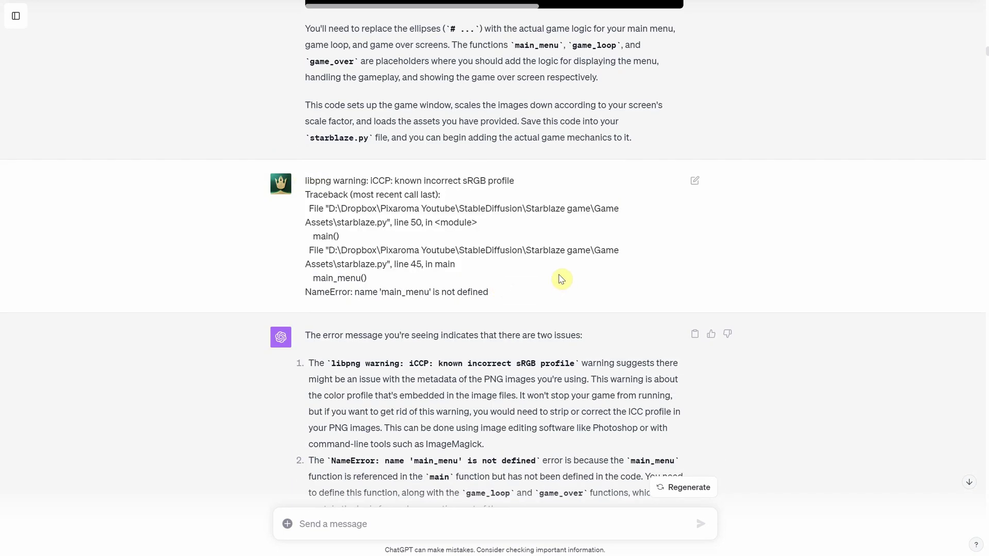
Review the next traceback and the 'dont ask to update' request
scroll(561, 279, down, 6)
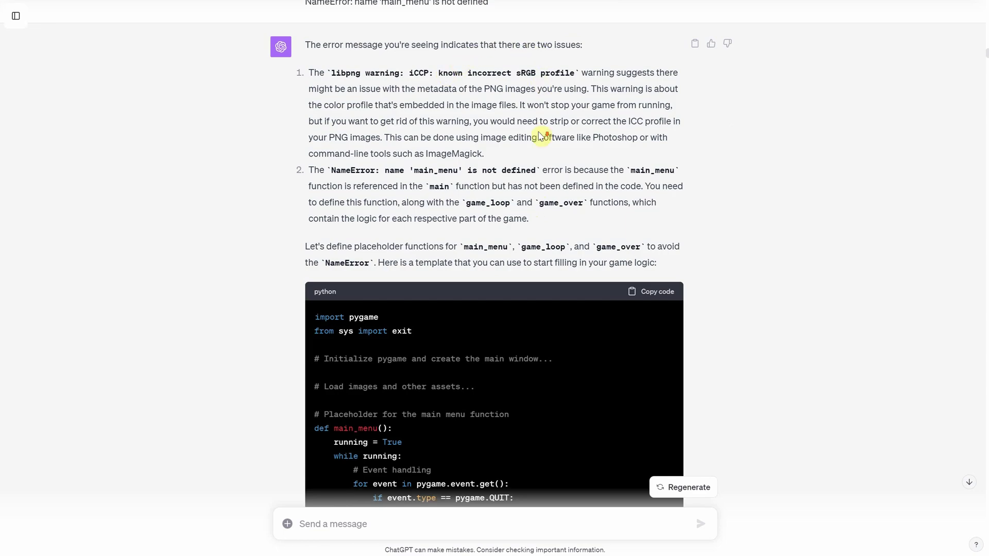
scroll(545, 137, down, 20)
drag(378, 107, 441, 155)
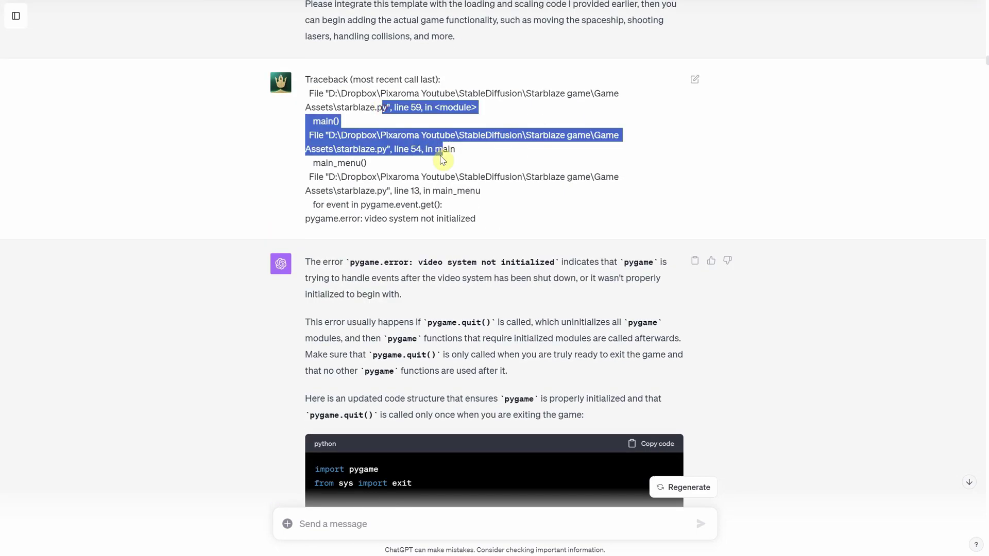
click(559, 214)
scroll(555, 203, down, 13)
scroll(555, 202, down, 5)
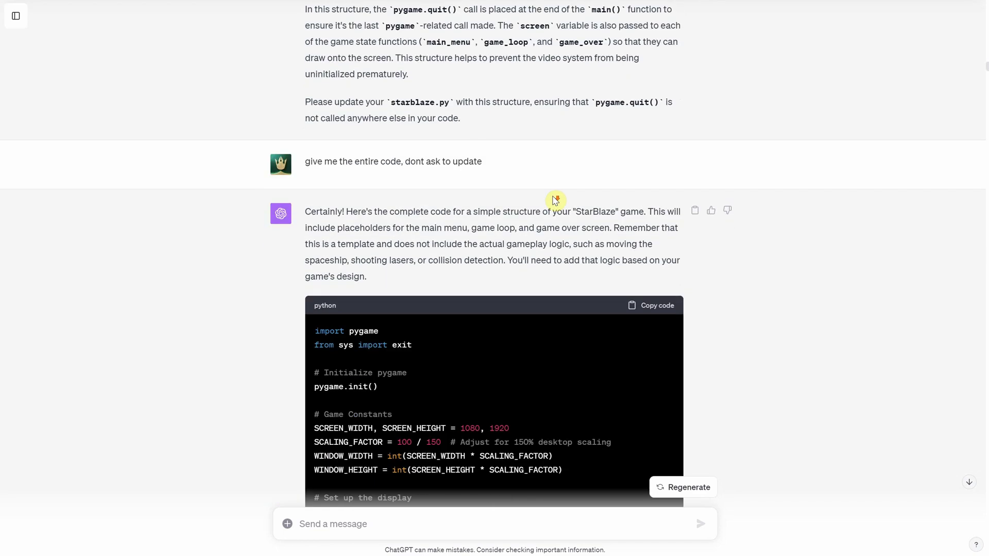
drag(403, 156, 501, 166)
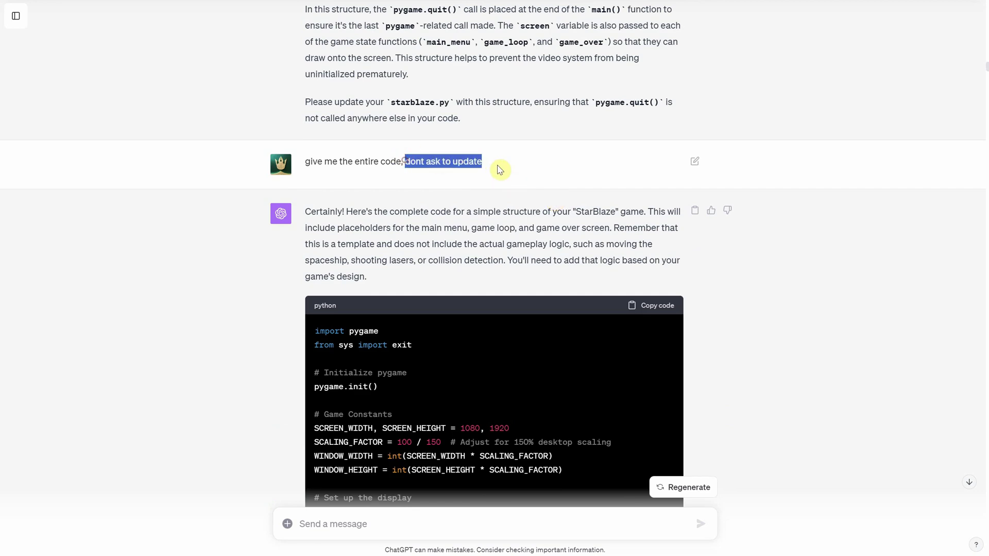
click(515, 170)
Scroll to the button-spacing request and the 'now lets move to the game play' message
scroll(531, 184, down, 15)
scroll(535, 192, down, 15)
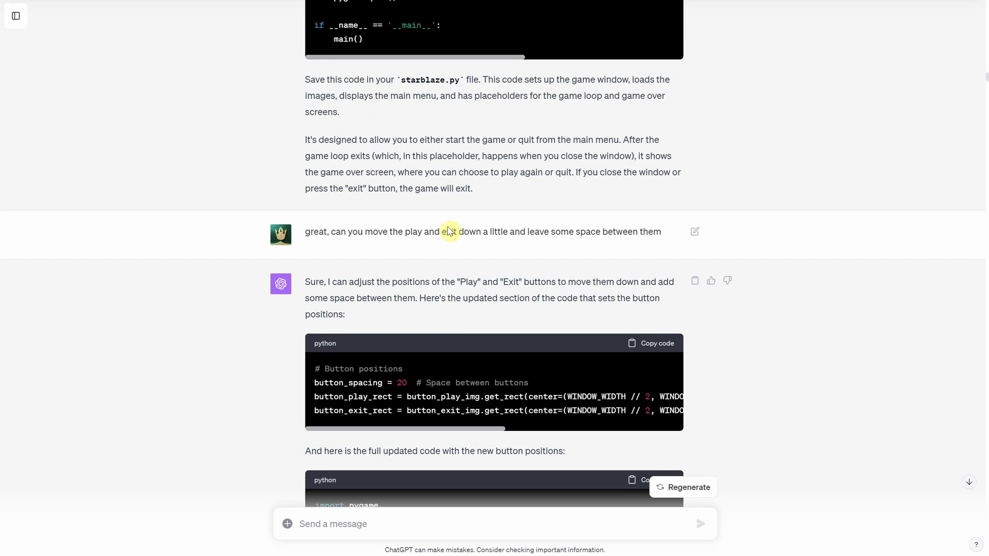
drag(450, 232, 575, 233)
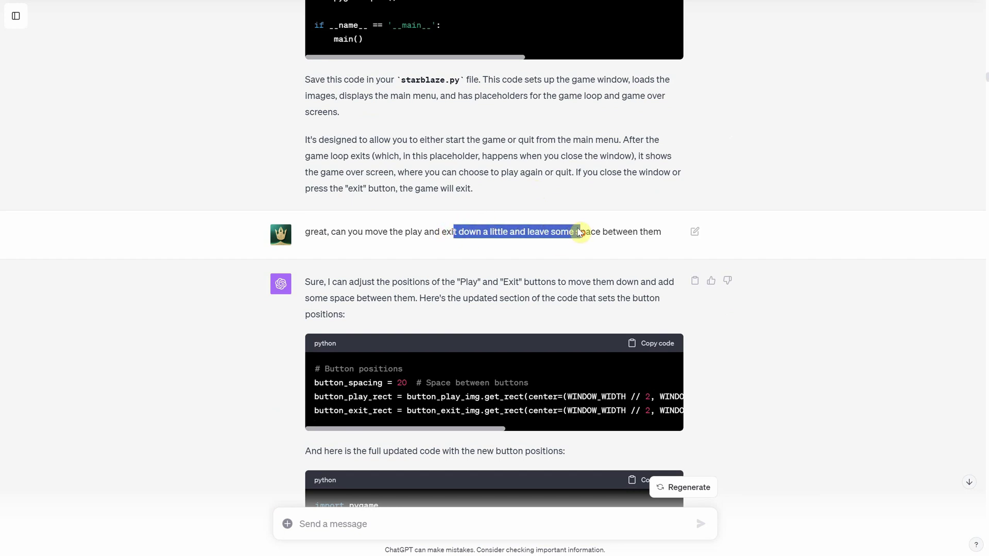
click(639, 241)
scroll(632, 228, down, 20)
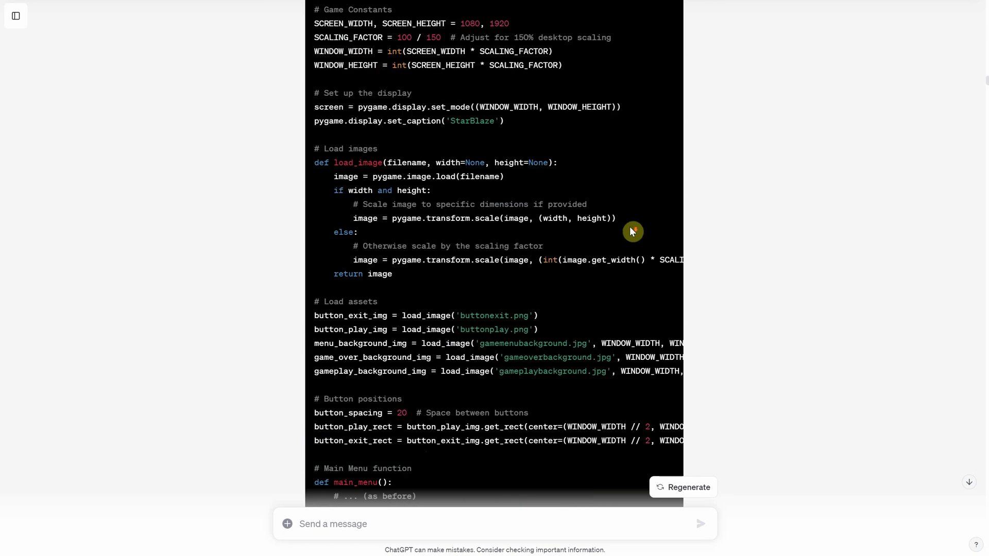
Read back through the earlier requests about gameplay, the traceback and laser shooting
scroll(623, 227, down, 2)
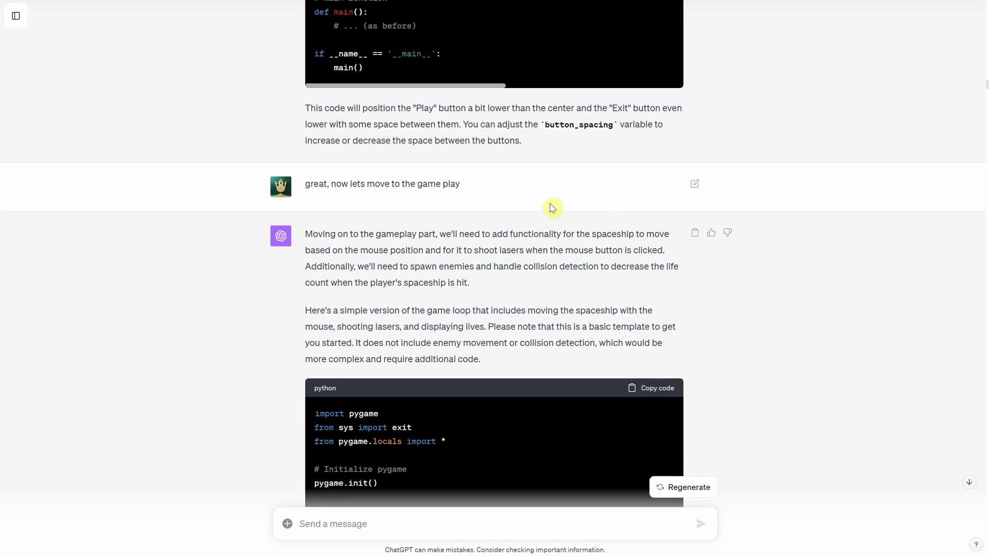
drag(419, 184, 481, 192)
click(521, 198)
scroll(535, 208, down, 12)
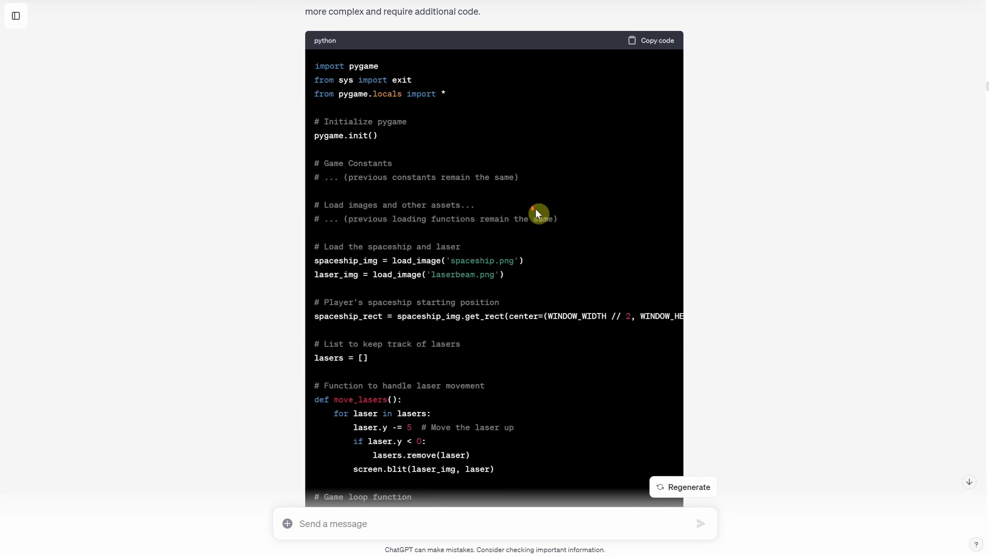
scroll(536, 209, down, 12)
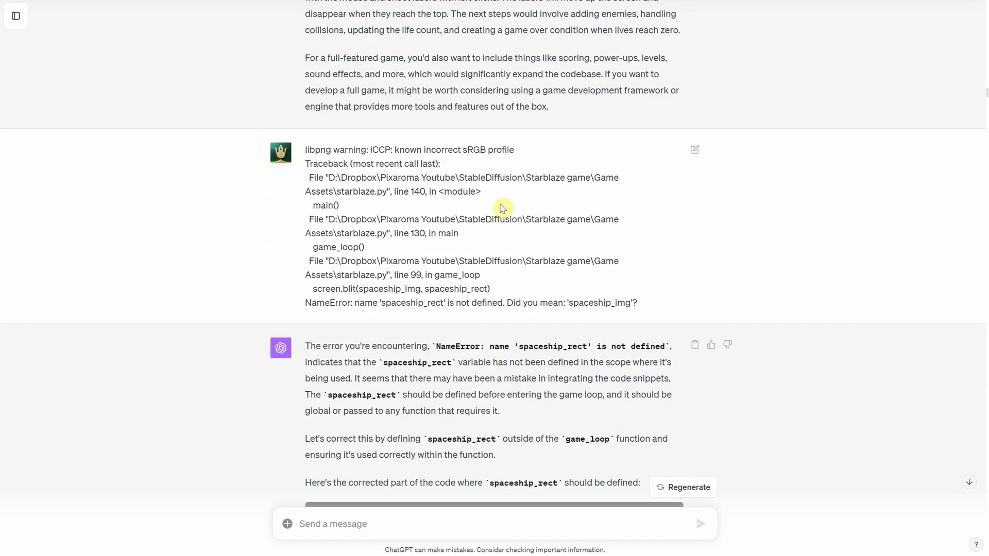
drag(329, 177, 643, 302)
scroll(680, 255, down, 11)
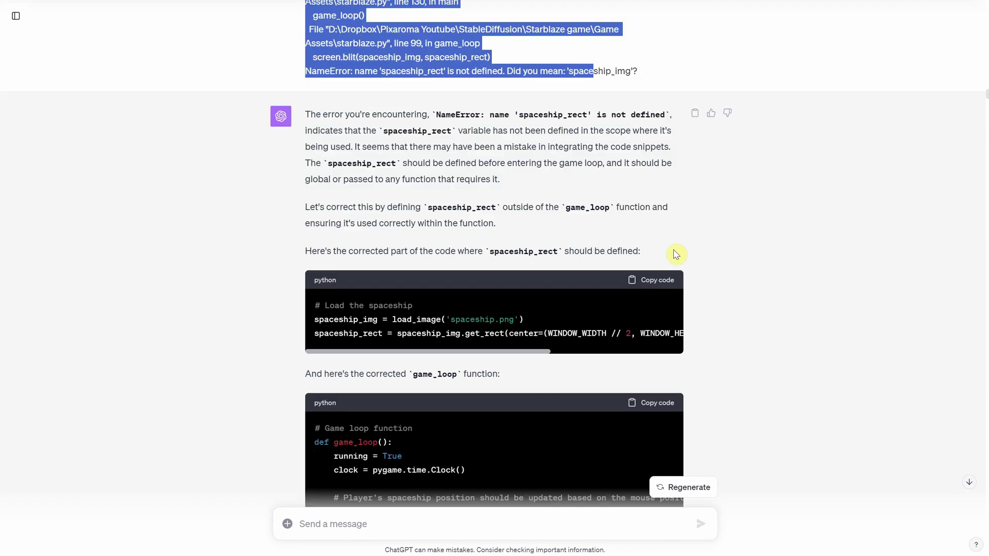
scroll(671, 247, up, 11)
scroll(670, 240, down, 2)
drag(355, 146, 647, 317)
click(680, 293)
scroll(673, 285, down, 11)
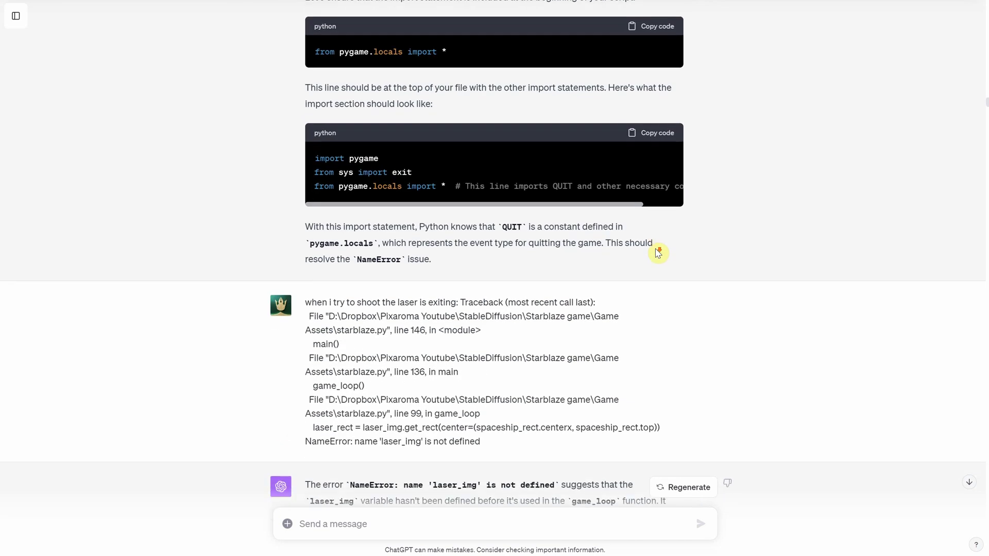
scroll(637, 252, down, 2)
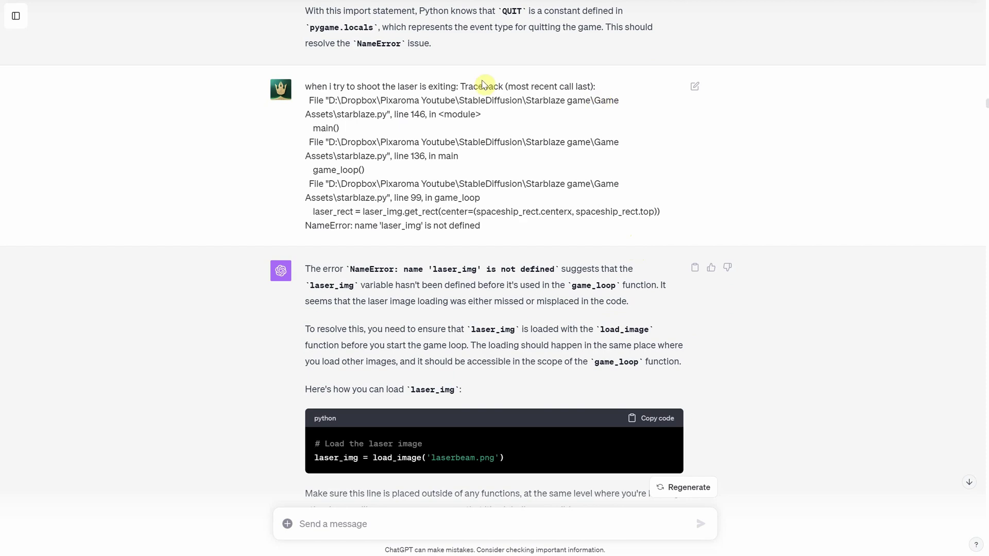
drag(305, 88, 416, 83)
click(490, 122)
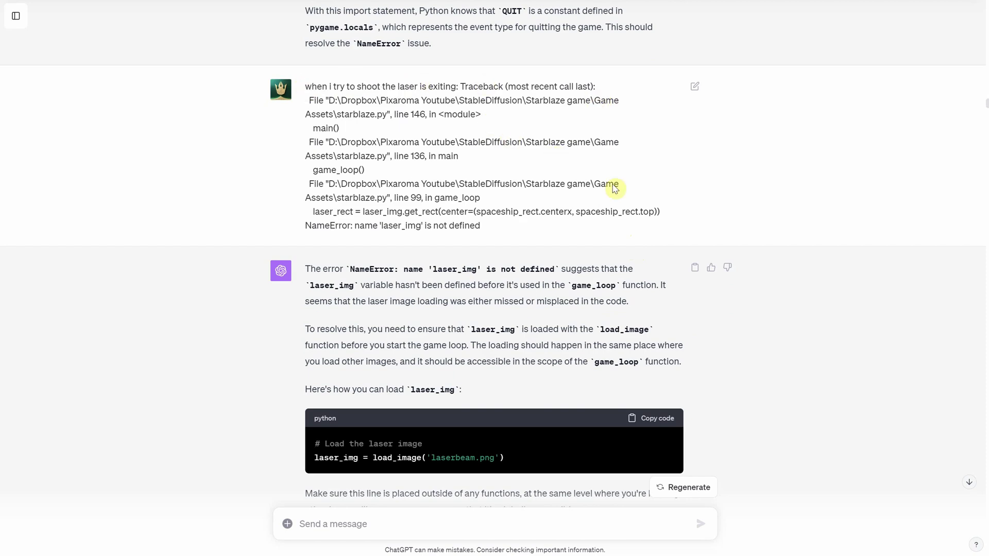
Scroll past the spaceship-movement request further down the conversation
scroll(621, 185, down, 17)
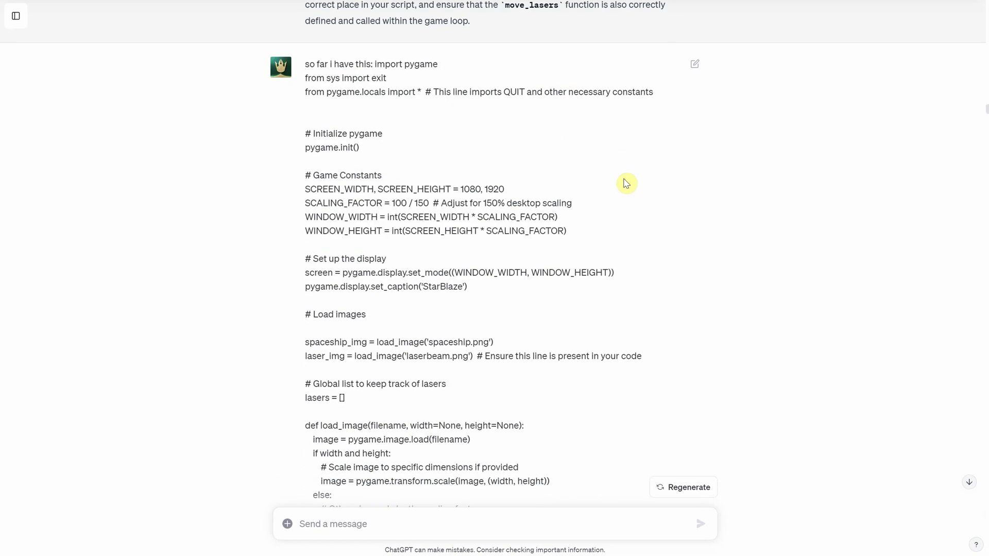
scroll(627, 184, down, 20)
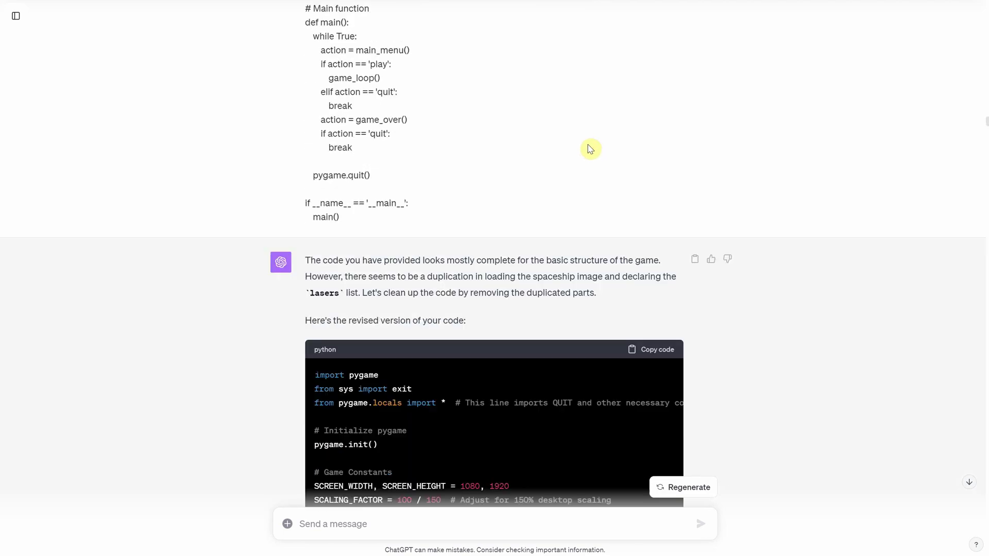
scroll(590, 150, down, 2)
scroll(579, 143, down, 20)
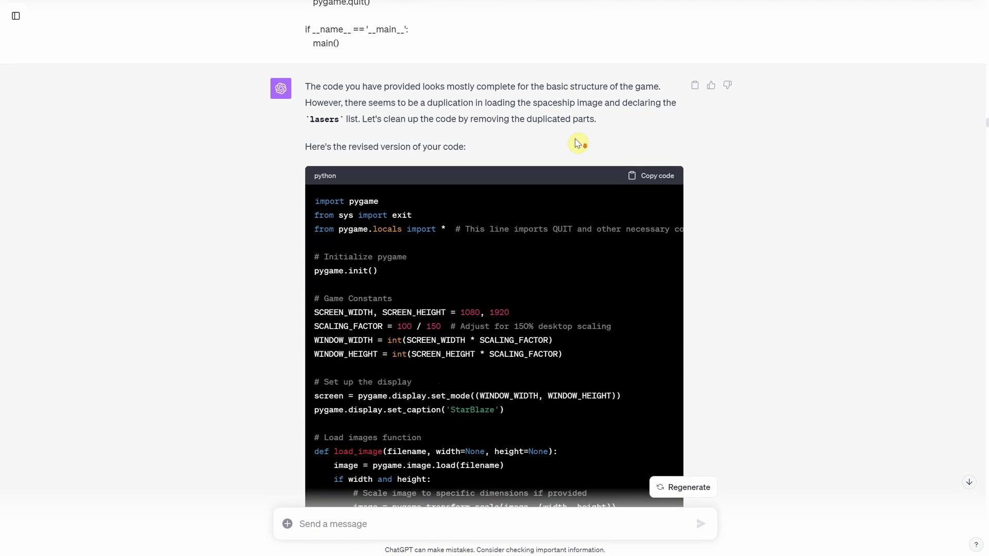
scroll(587, 147, down, 1)
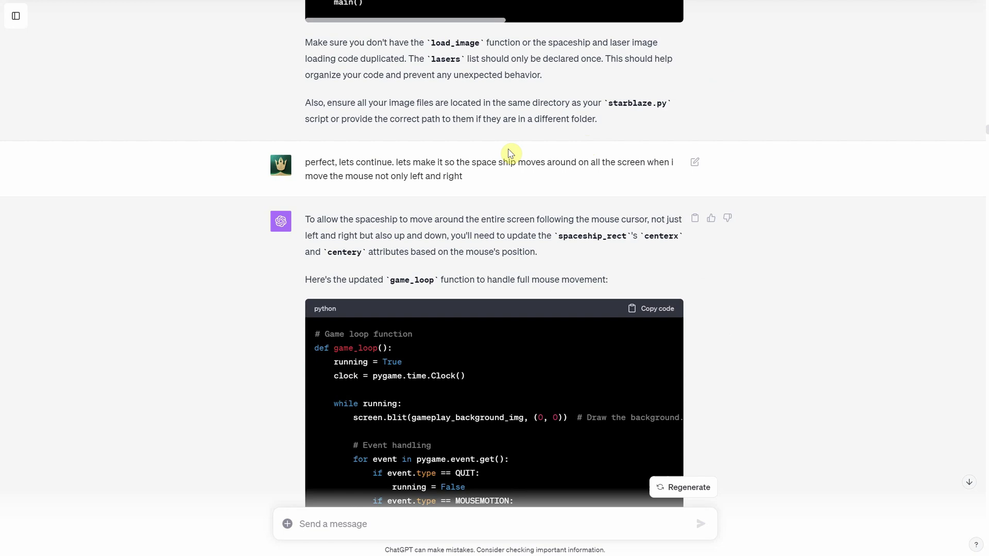
drag(443, 161, 588, 197)
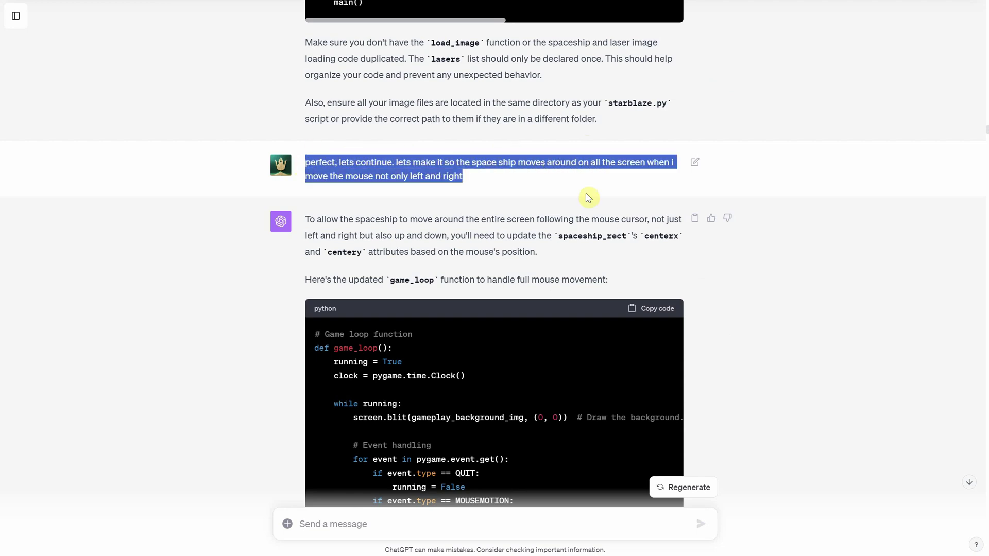
click(589, 174)
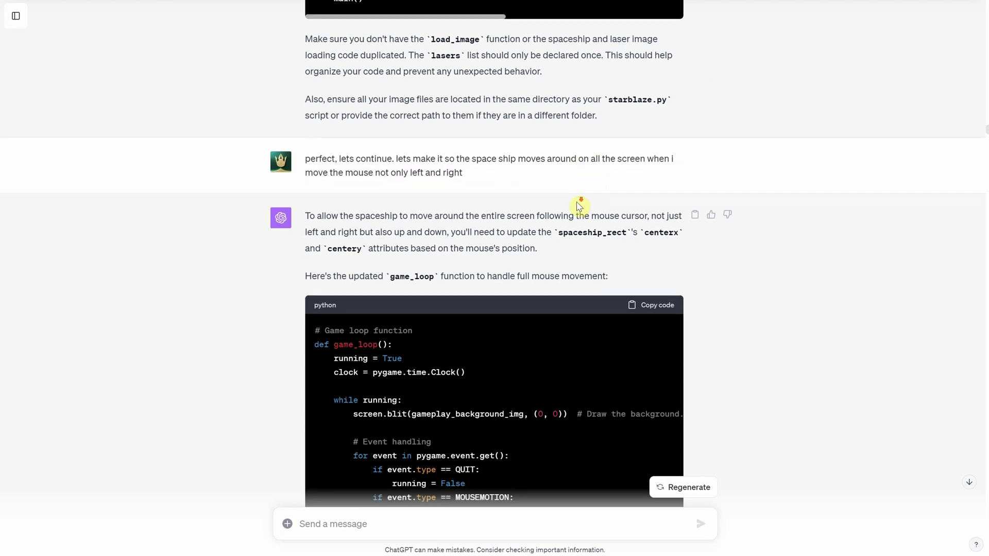
scroll(576, 193, down, 20)
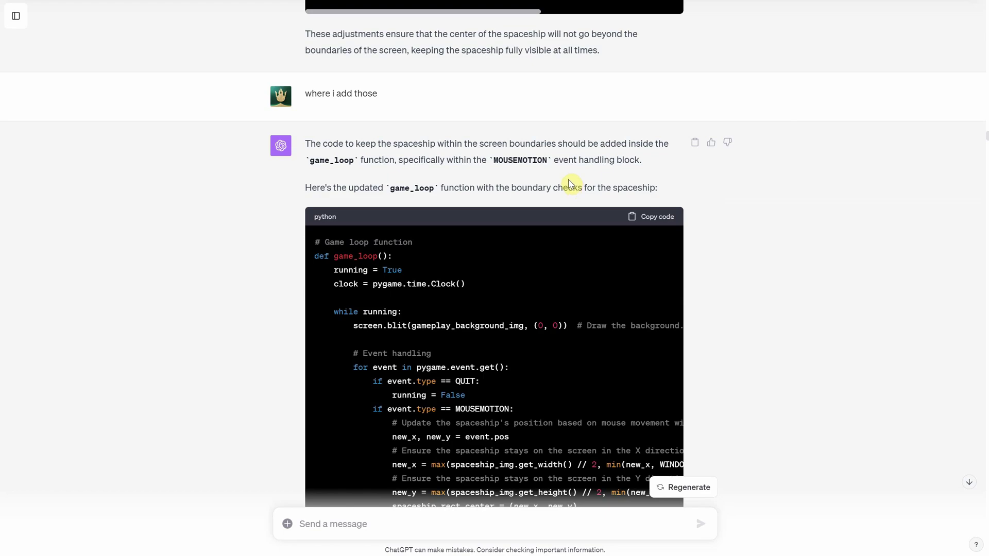
scroll(571, 184, down, 10)
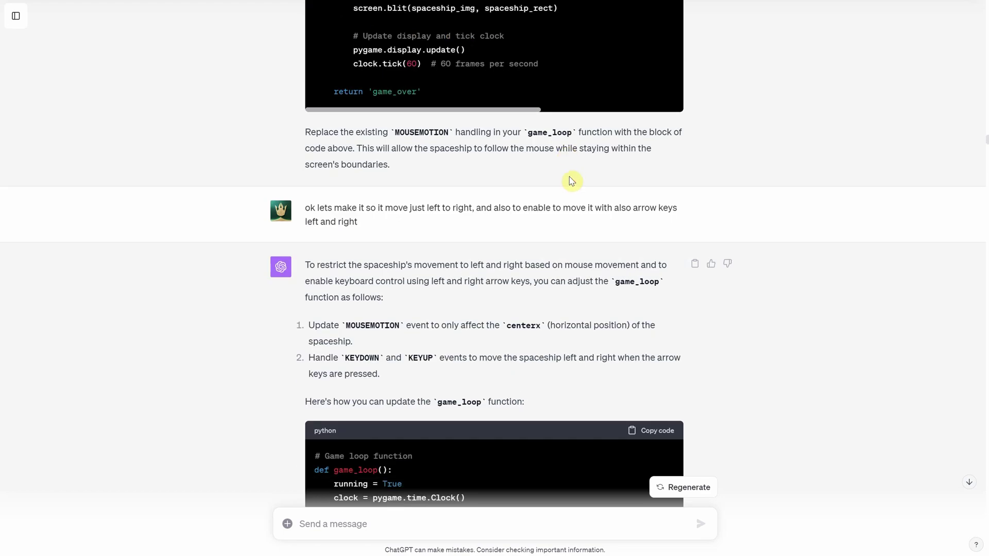
scroll(571, 181, down, 20)
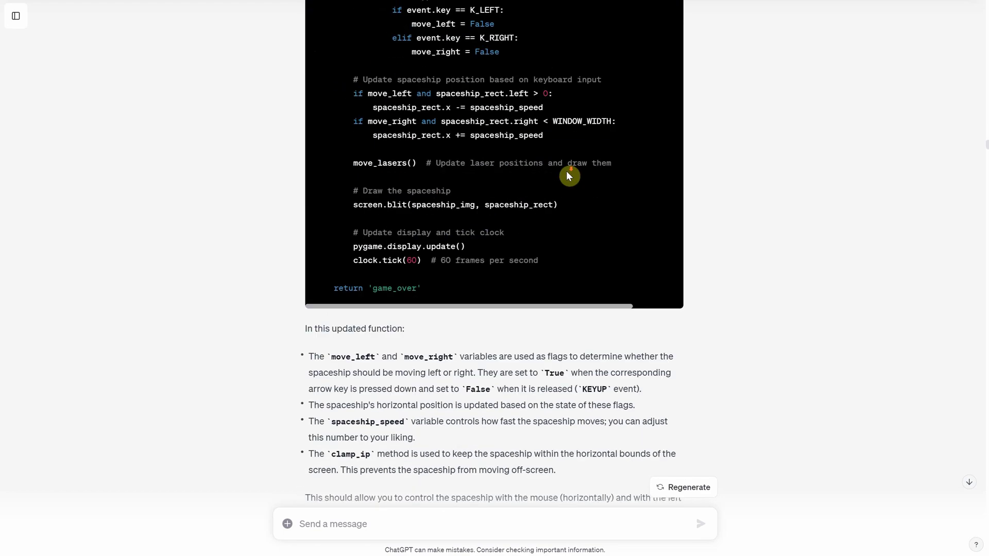
scroll(567, 169, down, 20)
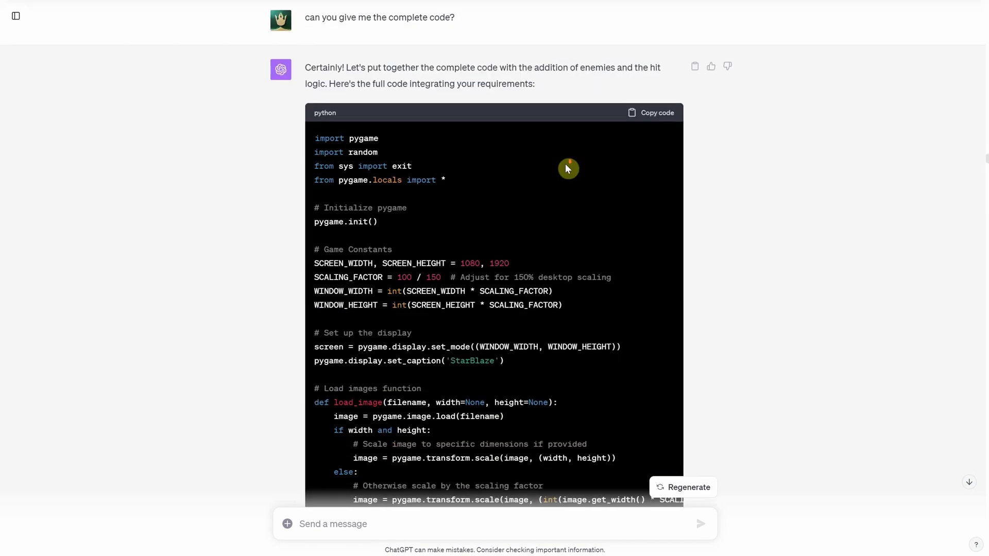
scroll(565, 161, down, 20)
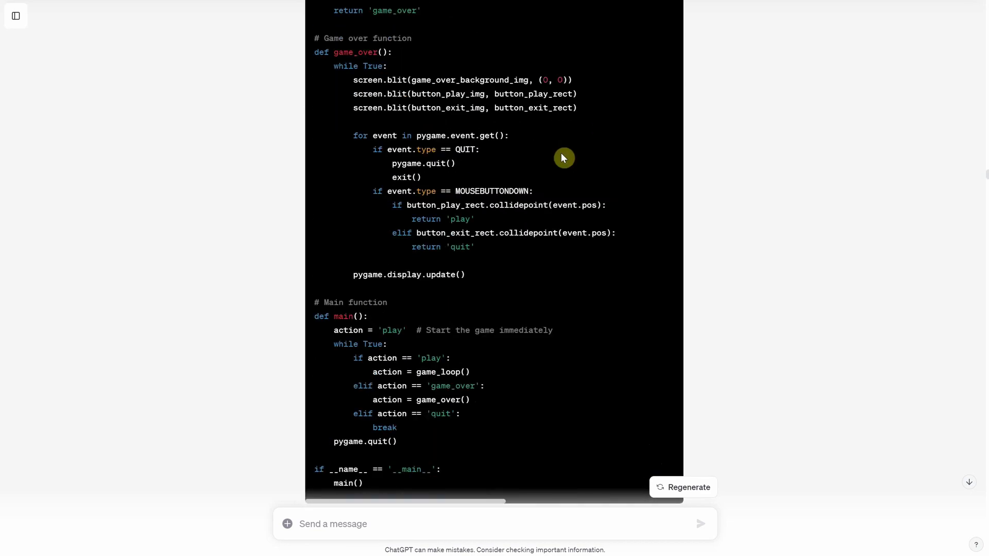
scroll(569, 162, down, 3)
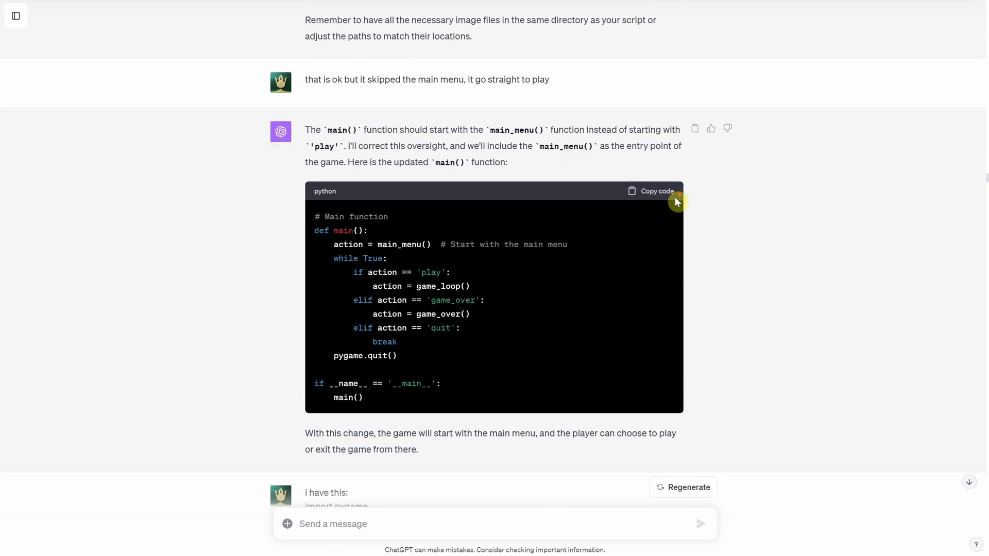
scroll(674, 194, down, 12)
scroll(672, 189, down, 20)
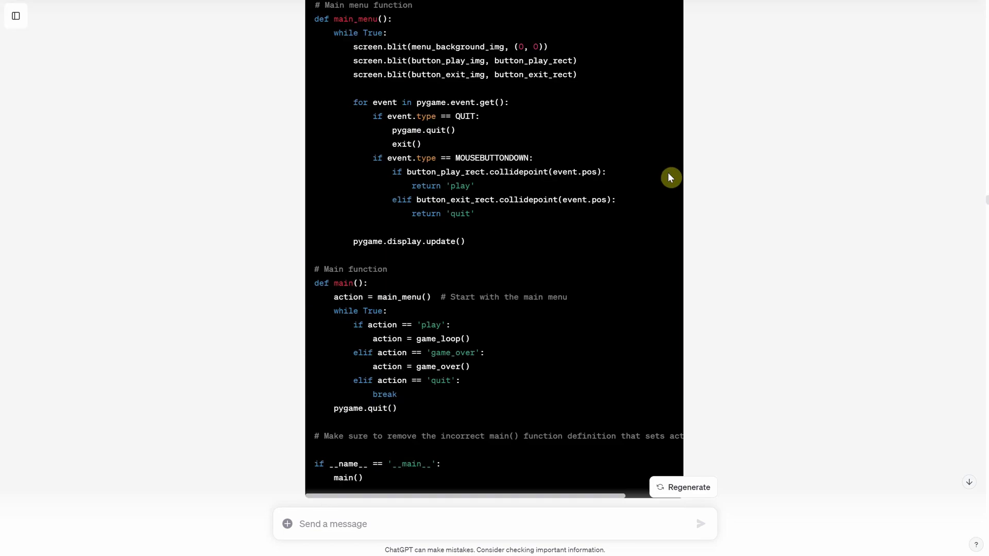
scroll(669, 176, down, 7)
Bring up the reply that adds pygame.mixer background music using bgmusic.mp3
drag(985, 206, 968, 478)
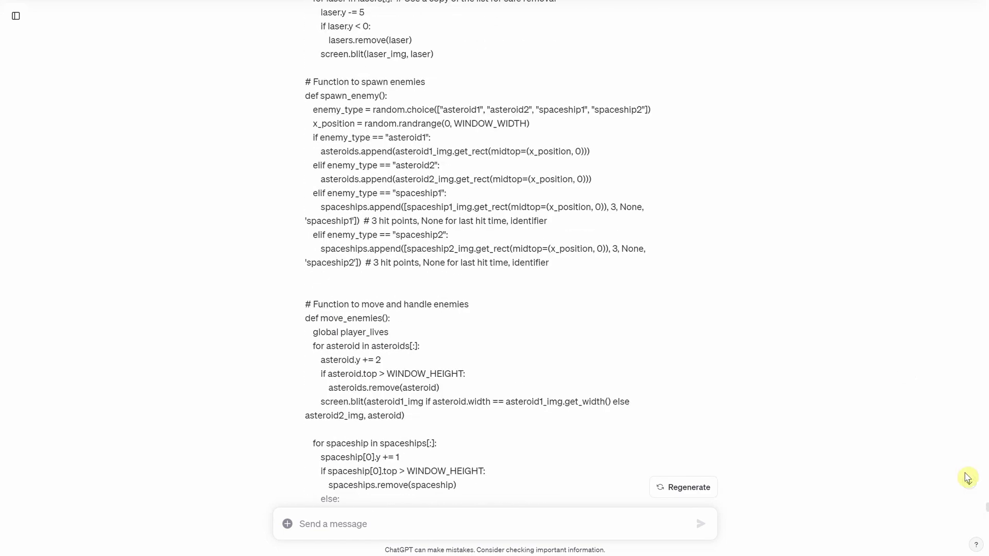
drag(986, 510, 985, 553)
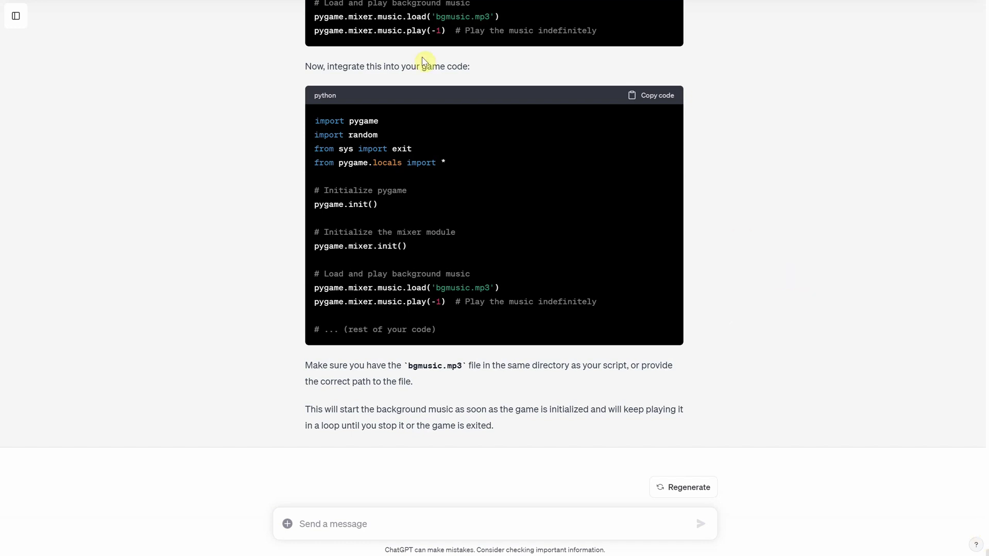
scroll(492, 89, up, 3)
scroll(490, 89, up, 4)
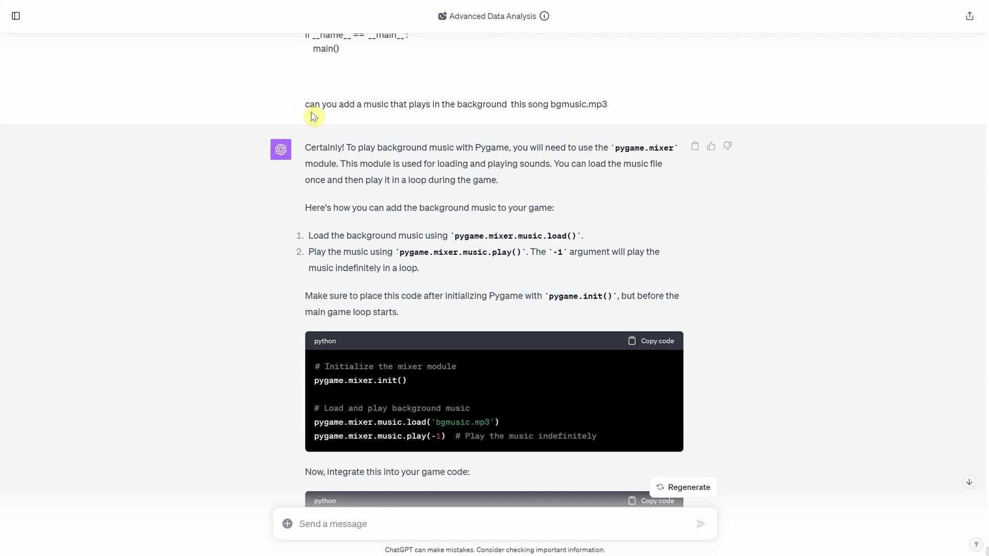
scroll(335, 150, up, 4)
scroll(342, 170, down, 2)
drag(305, 219, 615, 242)
click(633, 221)
scroll(664, 257, down, 10)
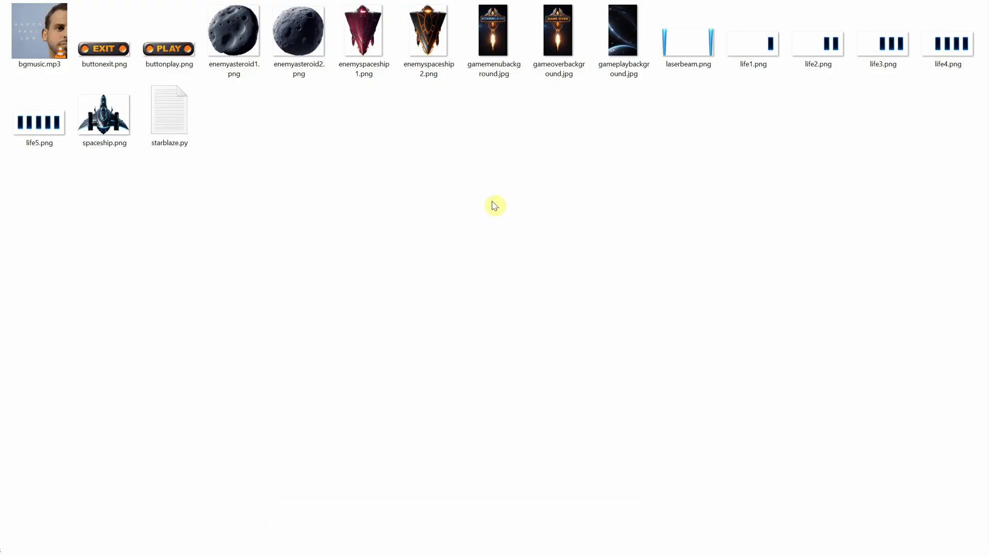
Open starblaze.py from the game folder in Notepad++
click(184, 122)
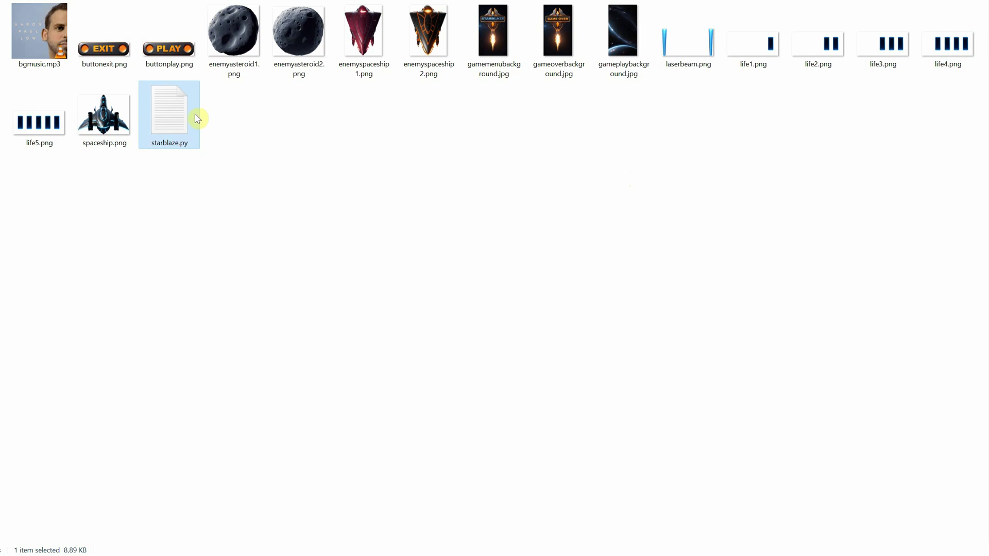
right_click(177, 121)
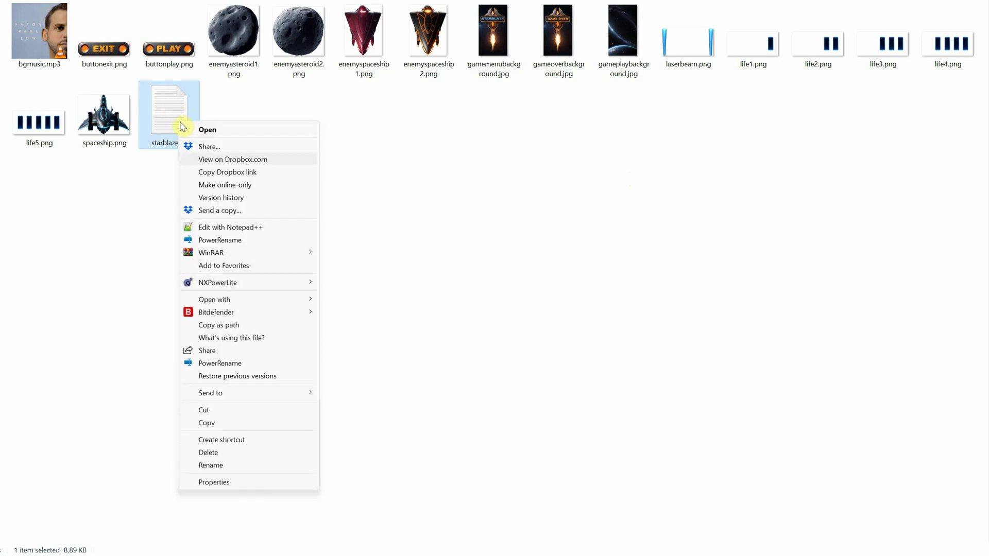
click(230, 227)
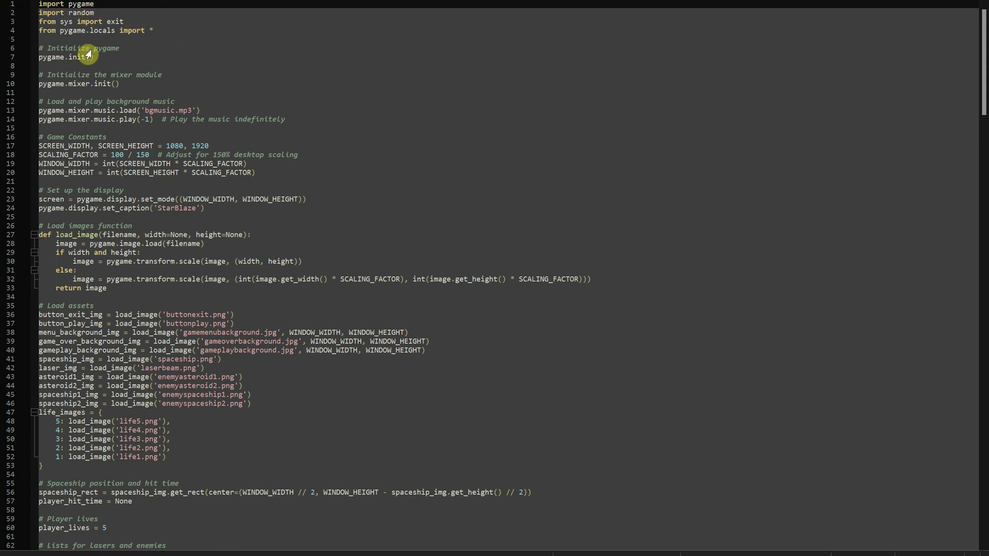
click(166, 74)
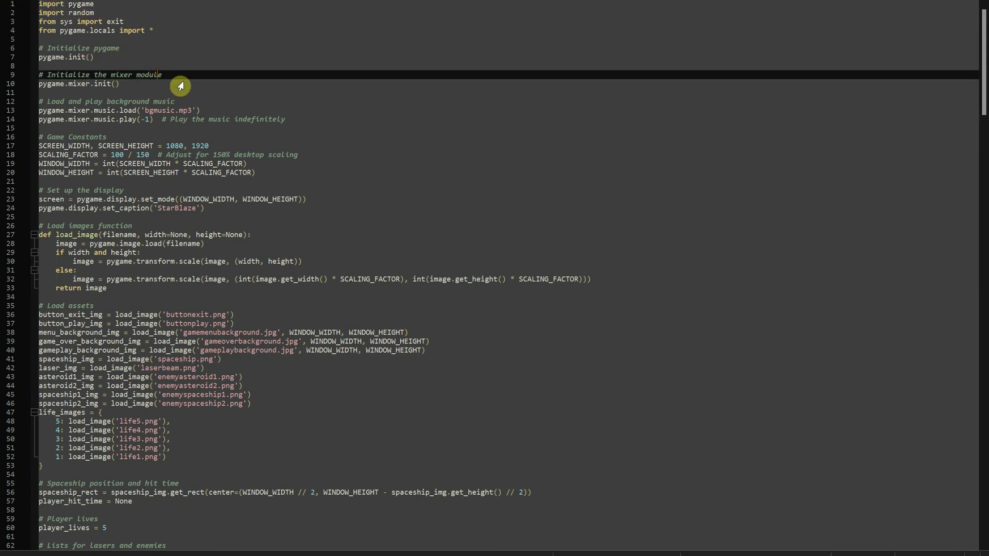
click(218, 101)
click(167, 135)
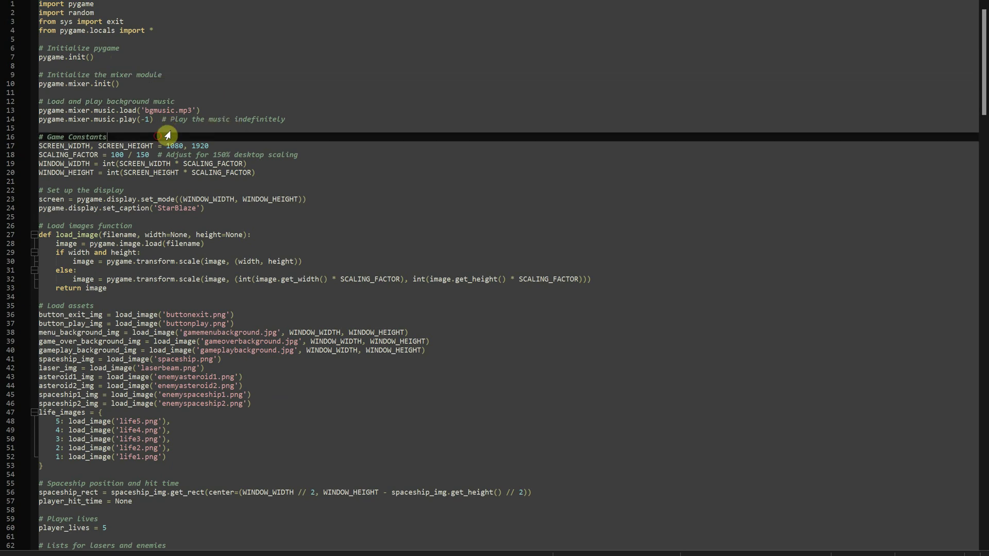
click(170, 190)
scroll(168, 187, down, 2)
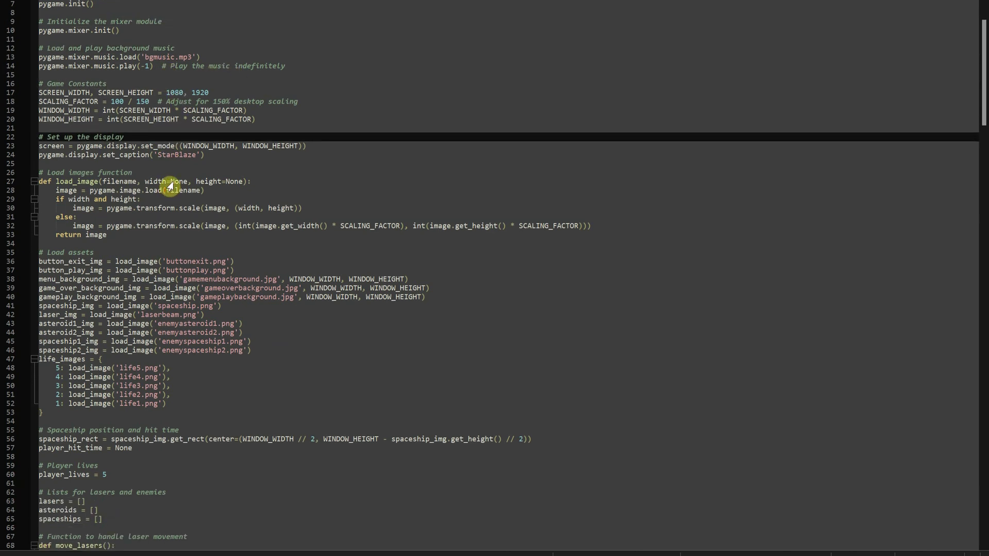
click(163, 173)
scroll(163, 170, down, 4)
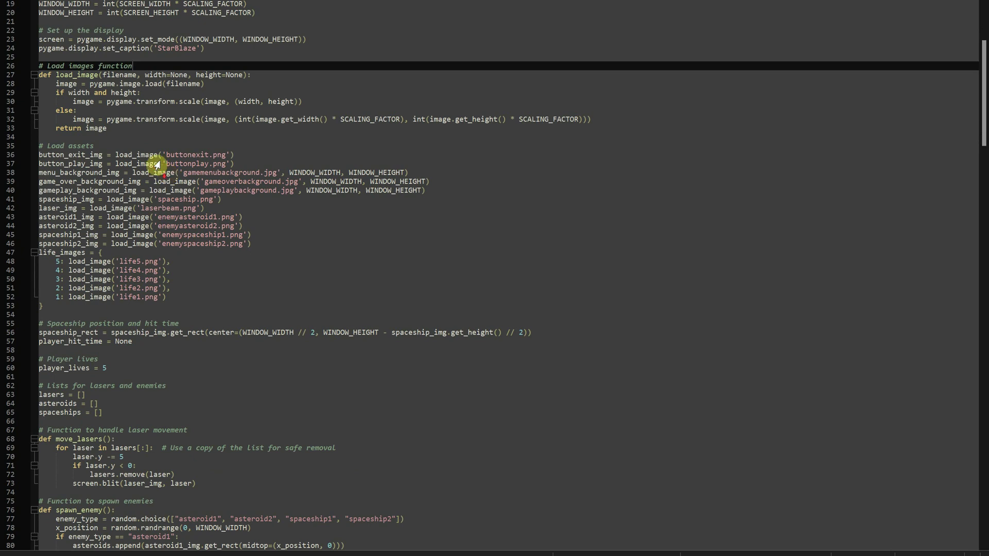
click(154, 145)
scroll(170, 165, down, 6)
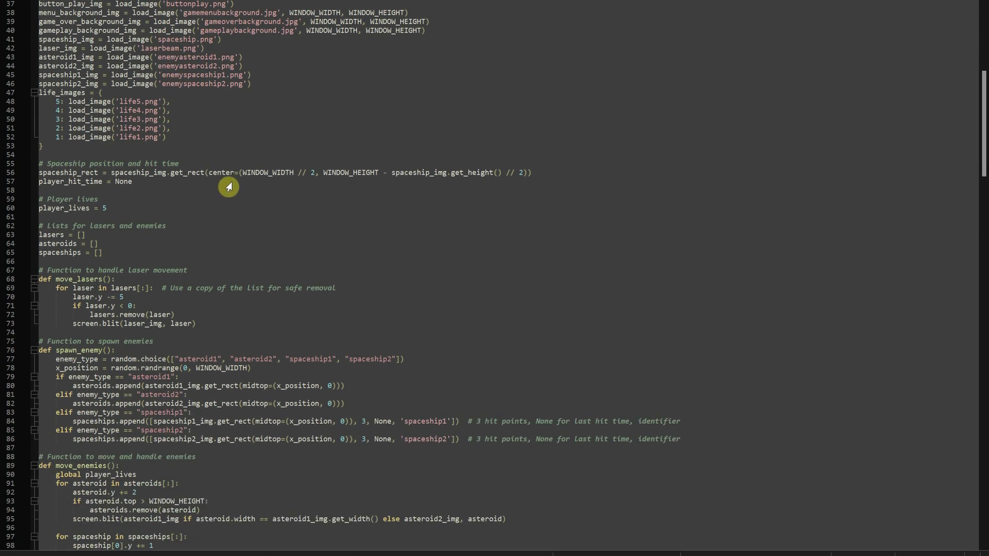
click(236, 163)
scroll(236, 164, down, 2)
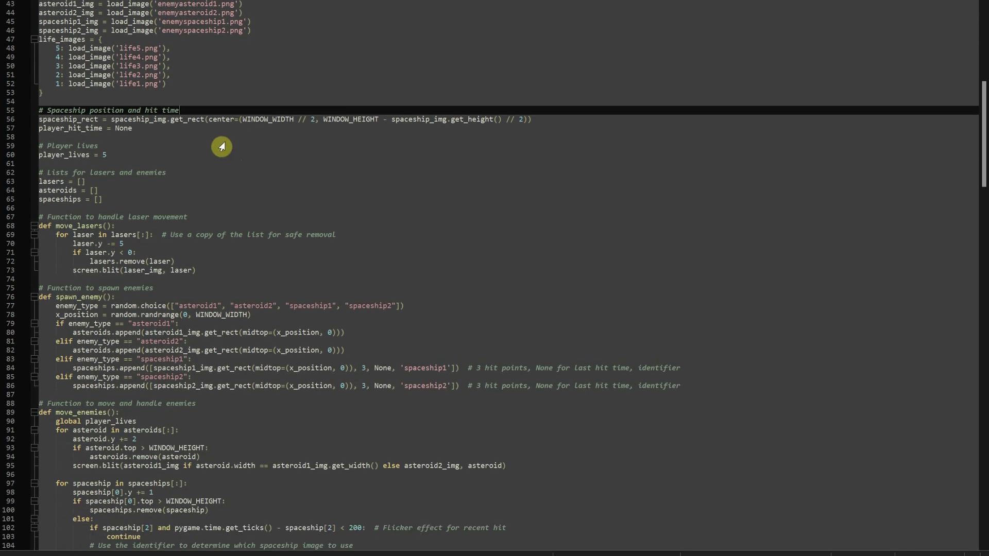
click(223, 150)
scroll(223, 149, down, 3)
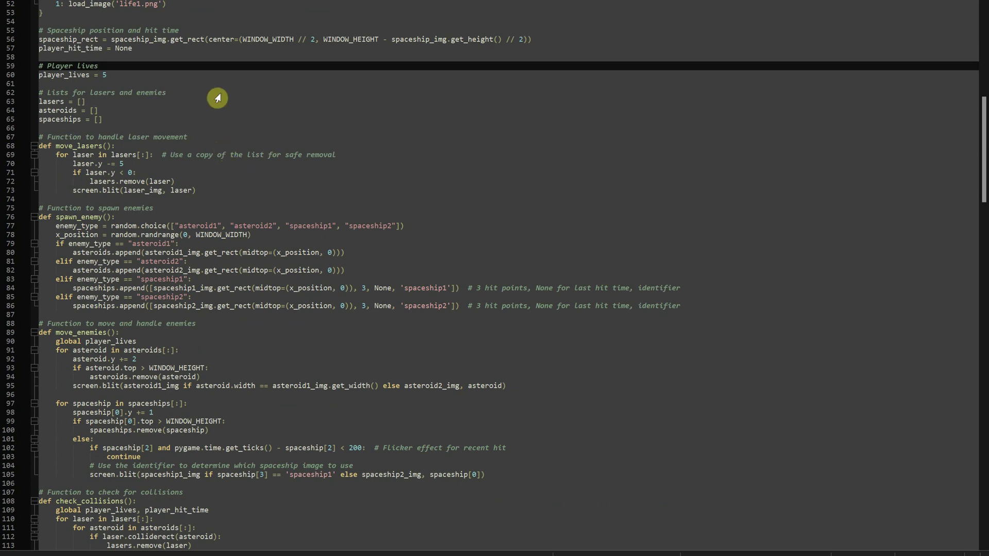
click(217, 94)
scroll(232, 120, down, 1)
click(230, 112)
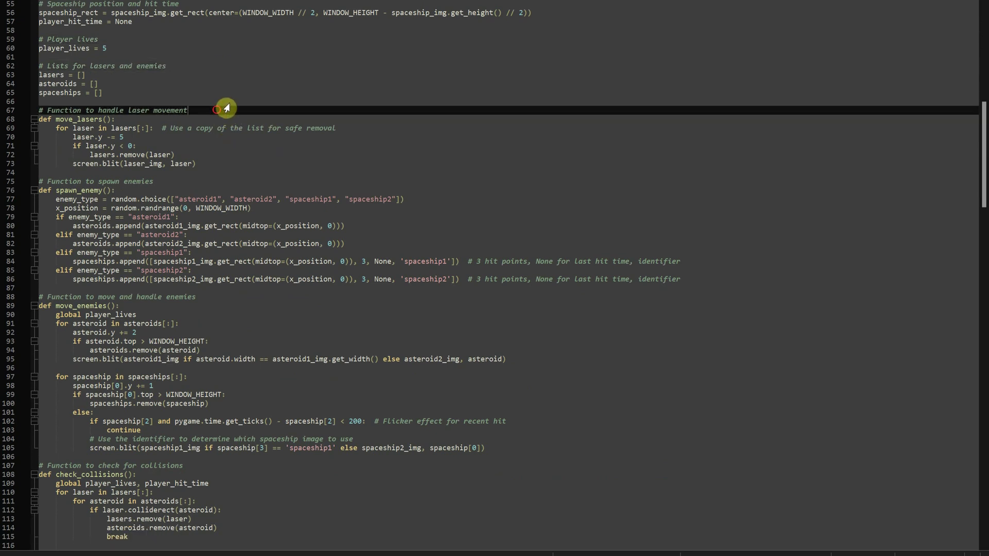
scroll(228, 109, down, 2)
click(211, 127)
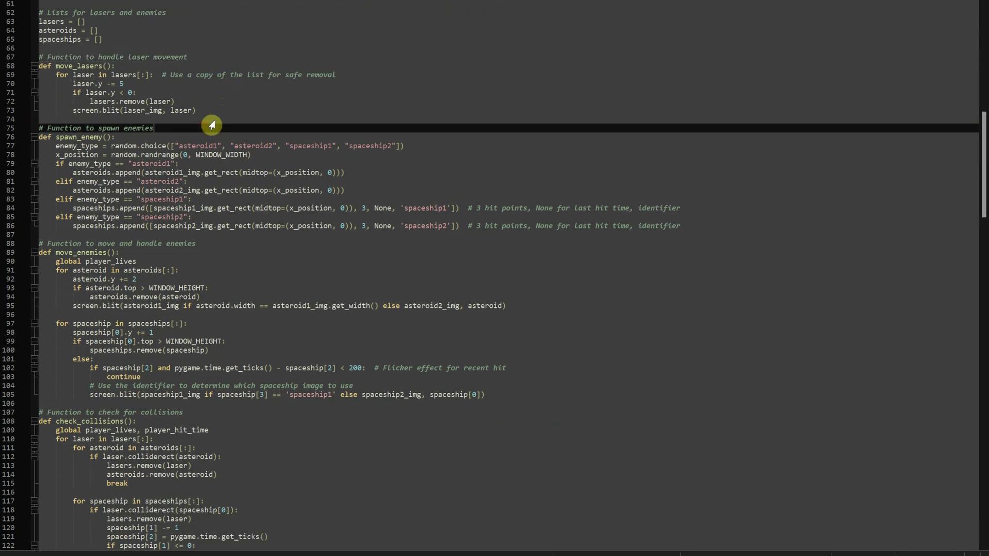
scroll(238, 136, down, 4)
click(237, 139)
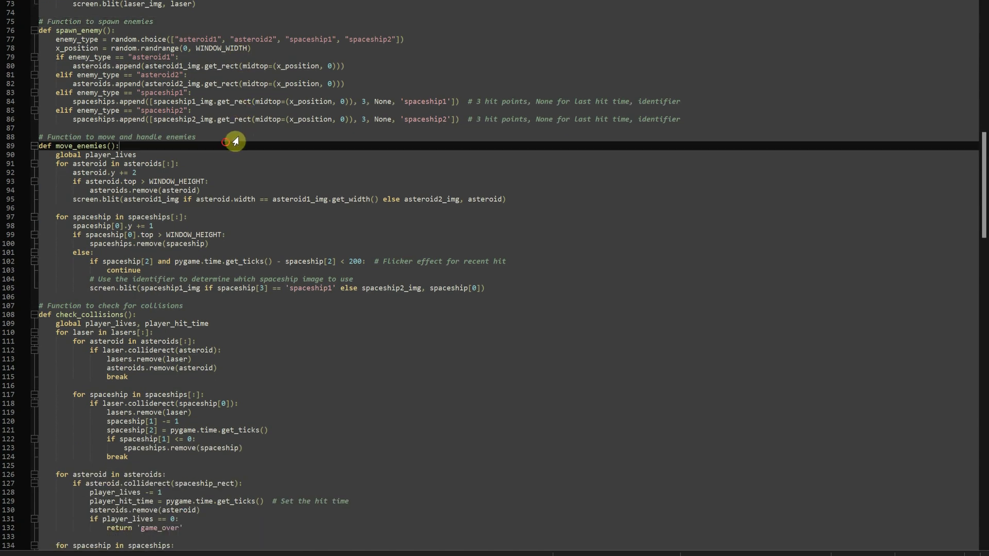
scroll(237, 139, down, 3)
scroll(237, 140, down, 3)
click(238, 143)
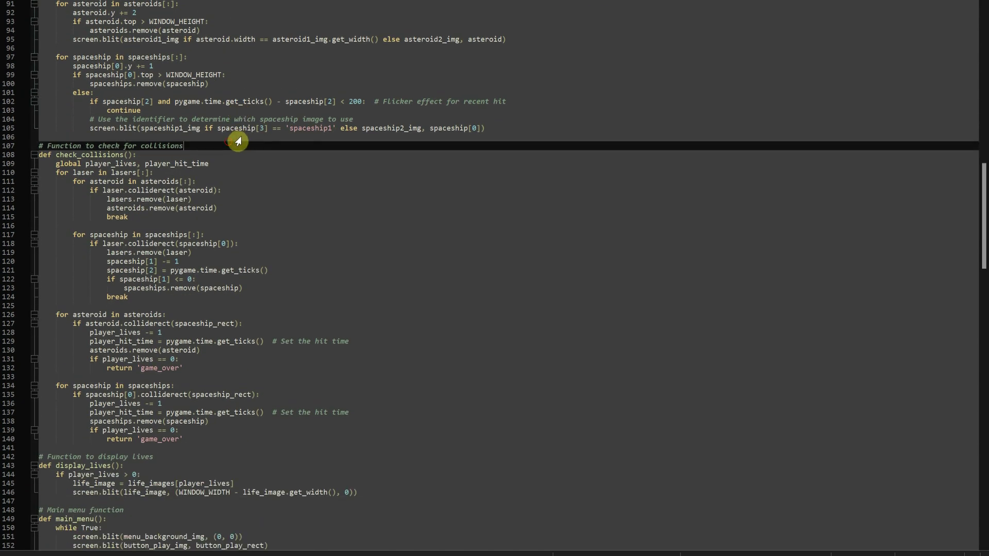
scroll(306, 159, down, 2)
scroll(180, 200, down, 8)
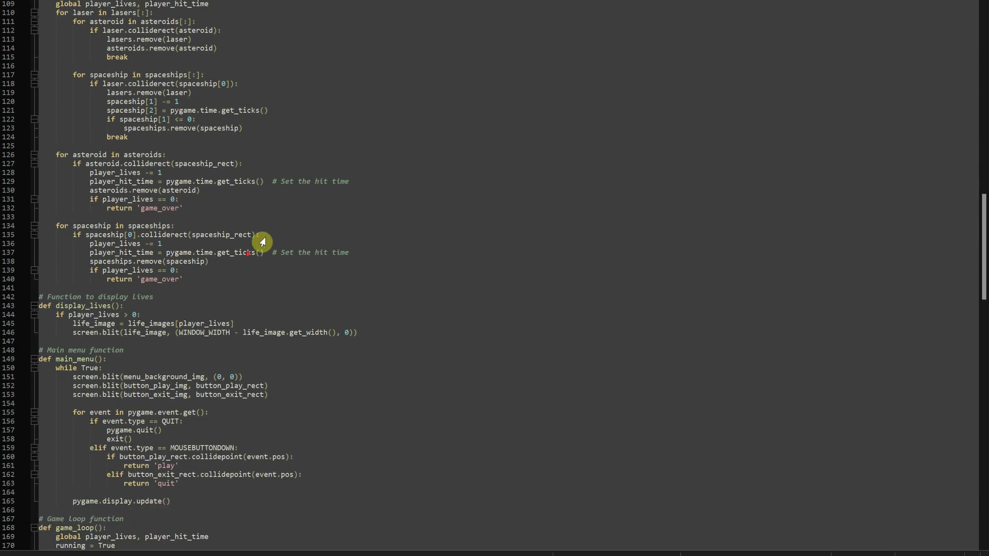
click(170, 187)
scroll(288, 196, down, 3)
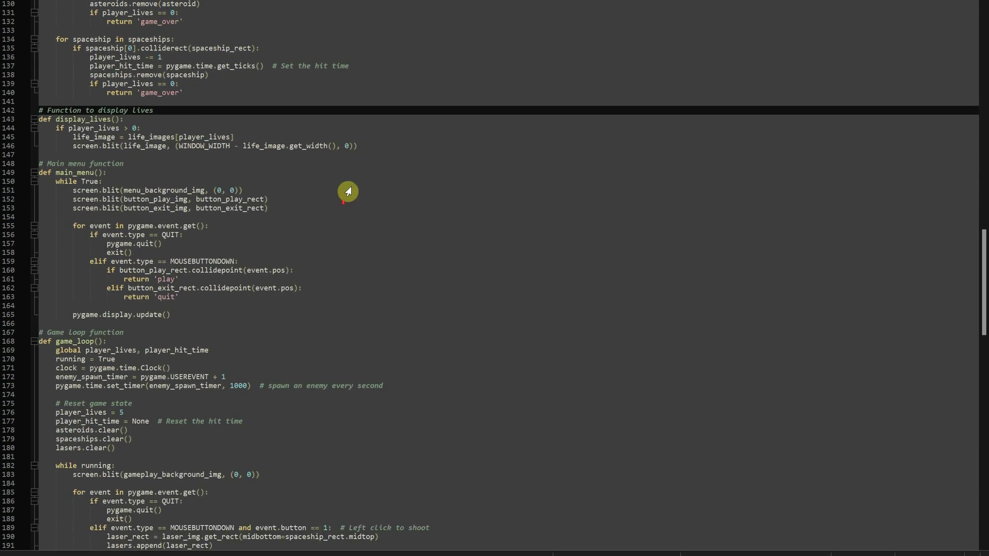
click(175, 163)
scroll(316, 166, down, 5)
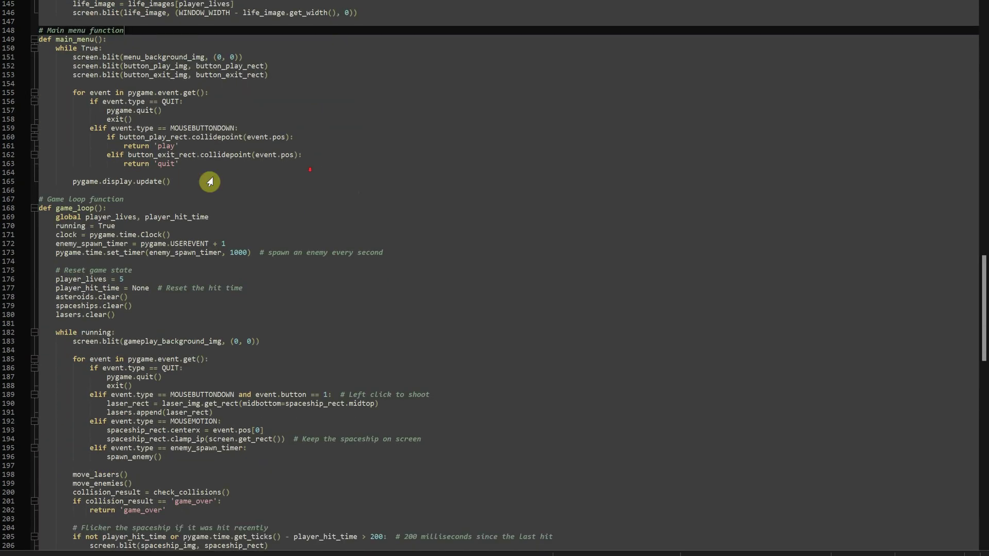
click(191, 197)
scroll(302, 193, down, 7)
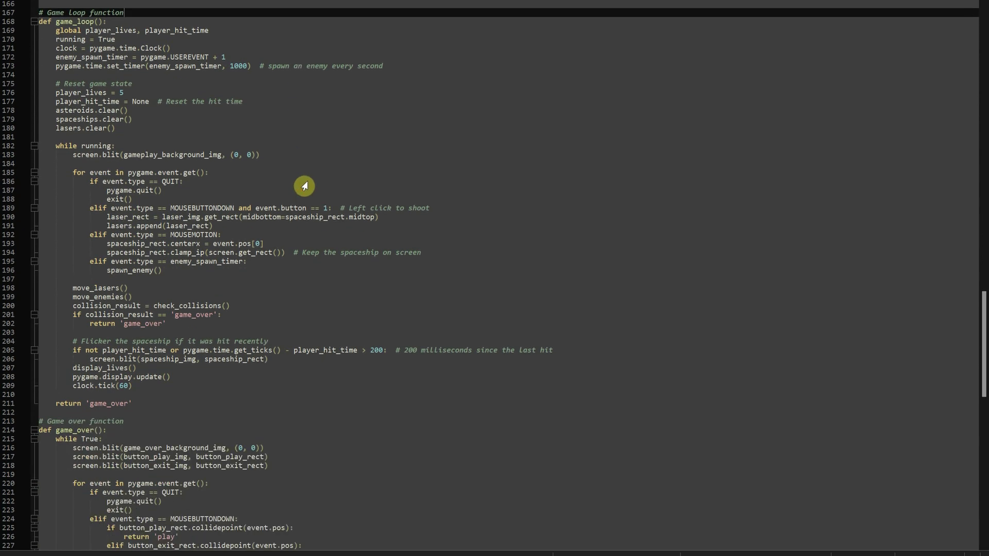
scroll(304, 186, down, 8)
click(220, 209)
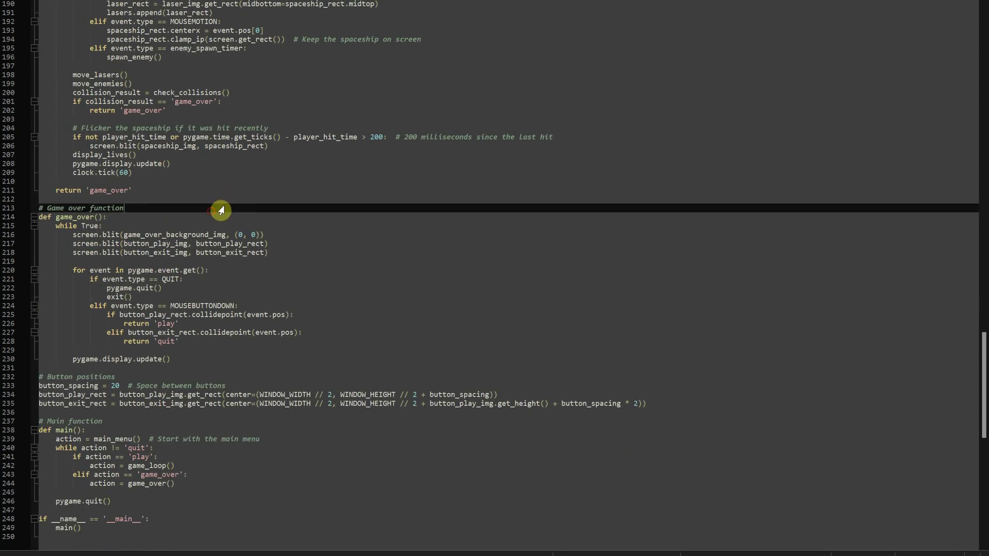
scroll(322, 182, down, 5)
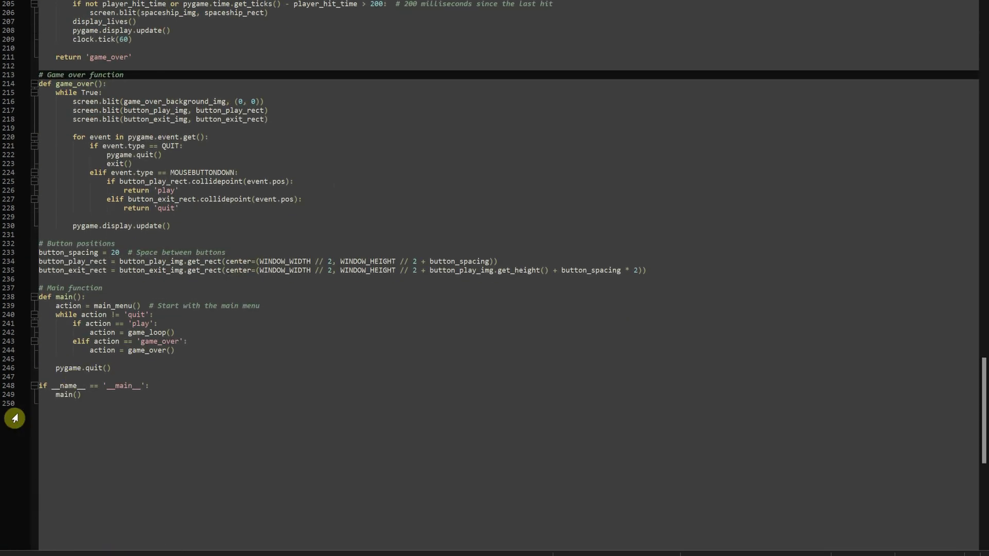
click(8, 409)
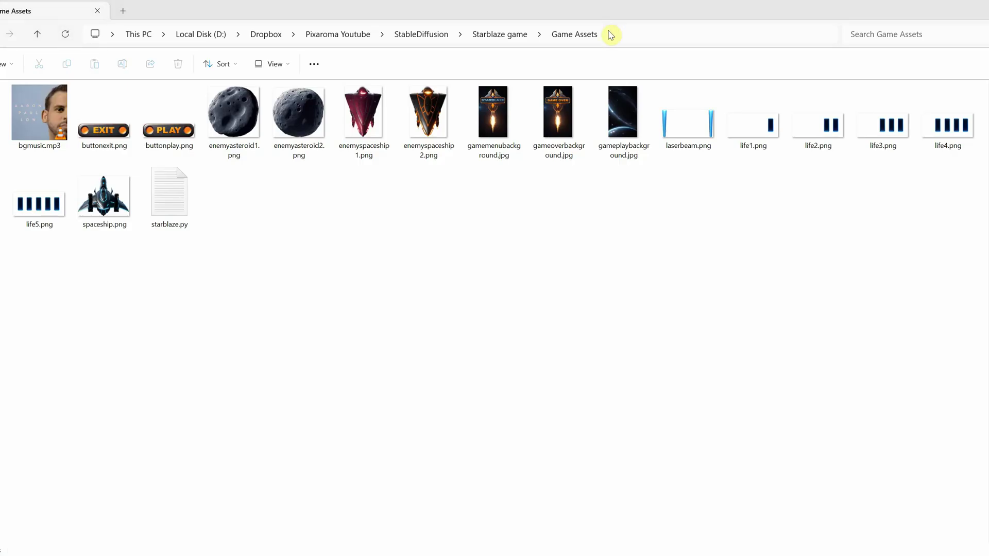
Open a command prompt in the Game Assets folder with cmd in the address bar
click(611, 33)
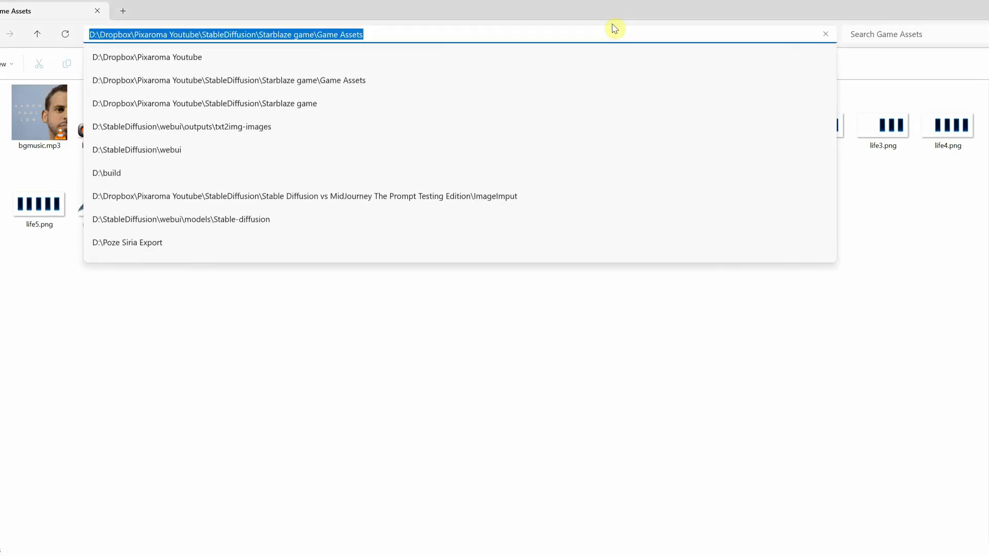
text(cmd)
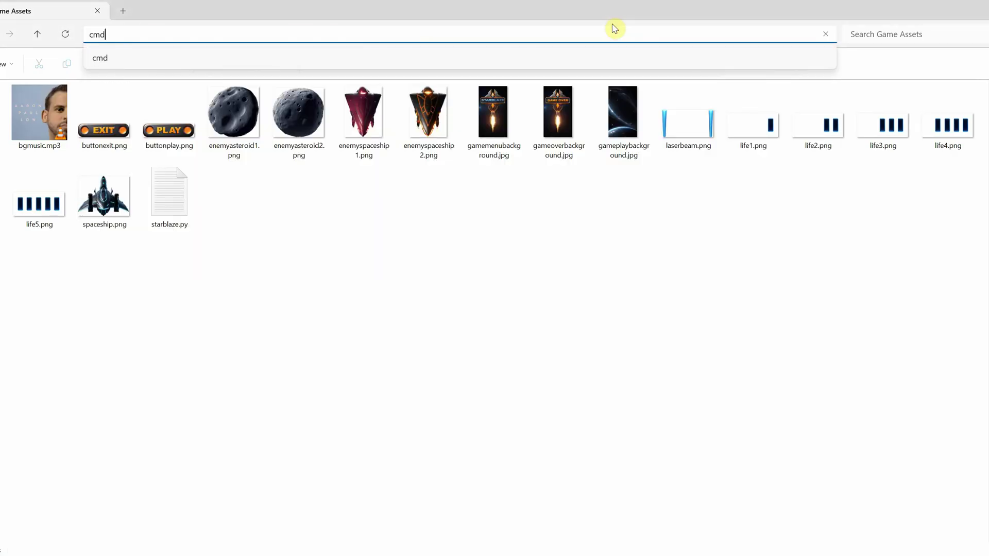
key(Return)
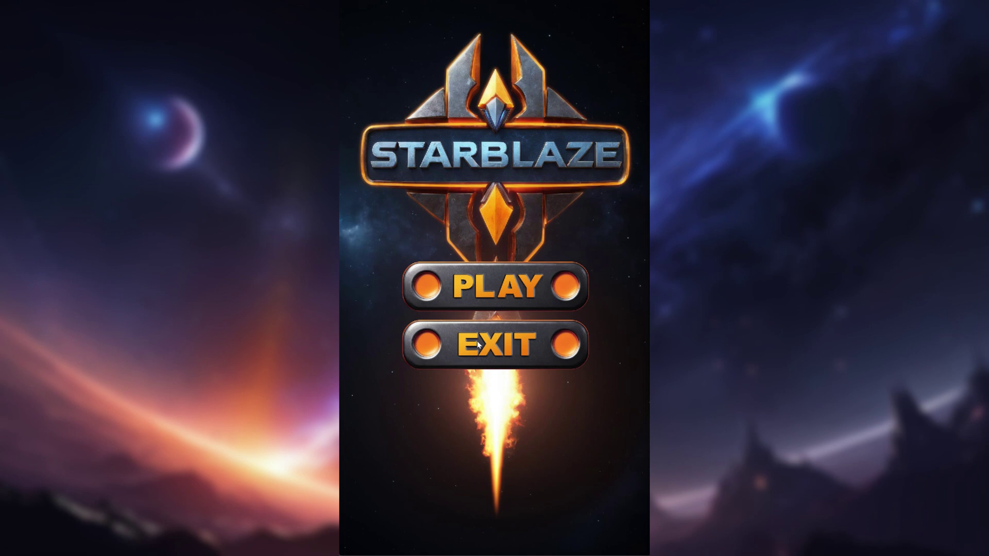
Start a new StarBlaze game with PLAY on the main menu
click(497, 292)
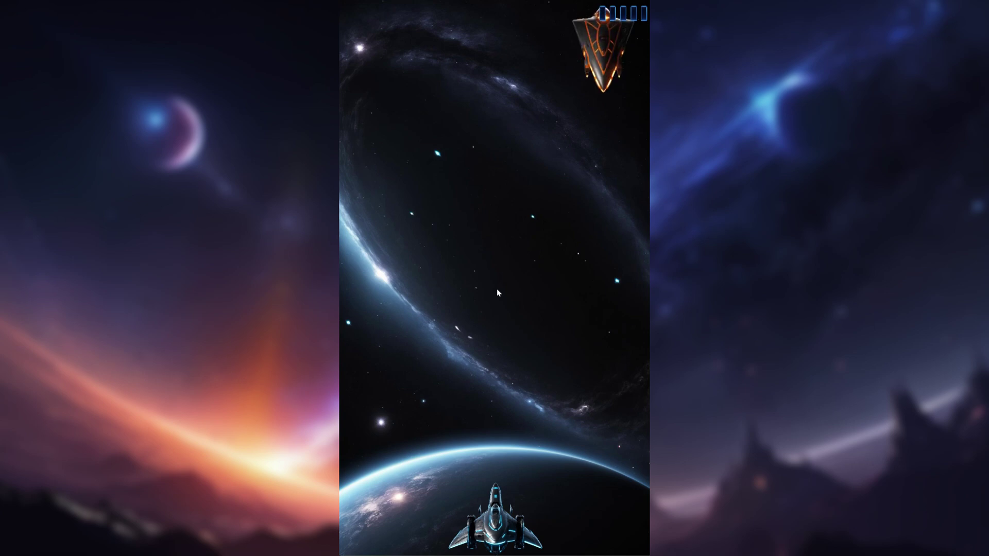